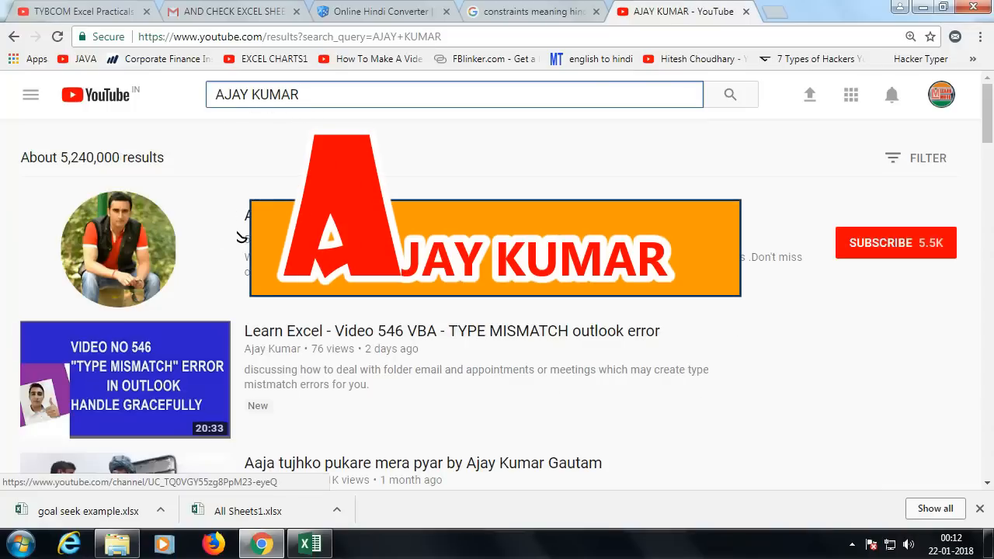
Search YouTube for the Excel instructor's name using the matching suggestion and open the Excel VBA Access channel.
type("-")
key("BackSpace")
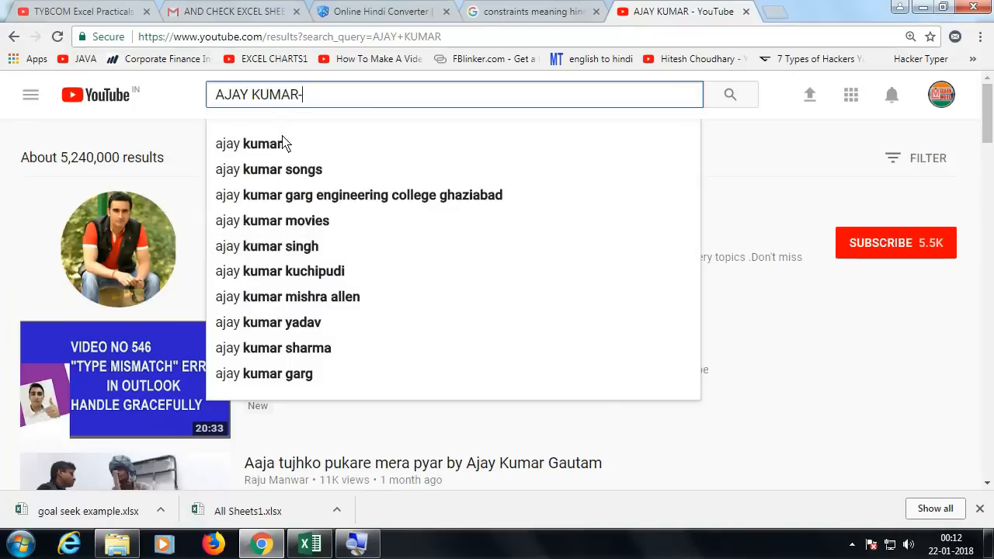
left_click(264, 146)
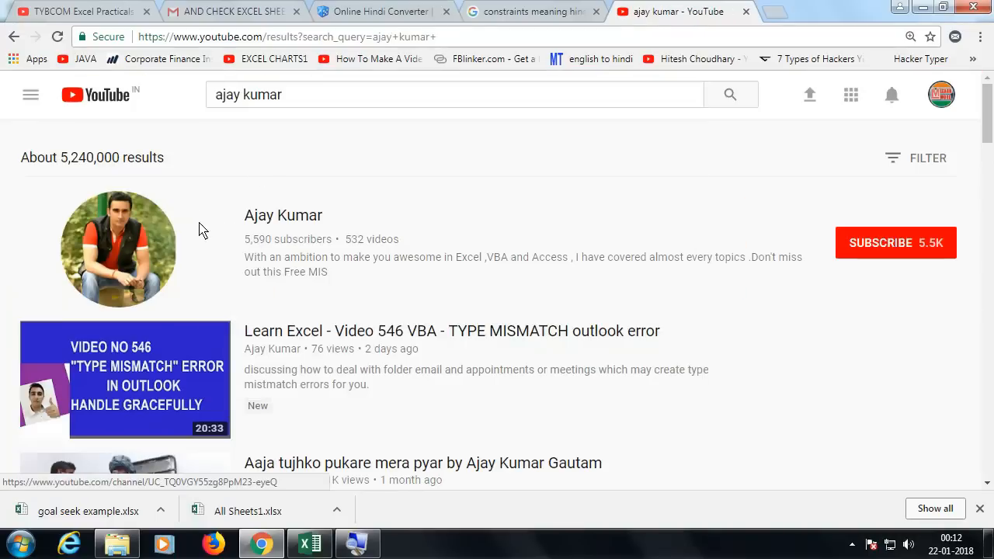
left_click(171, 235)
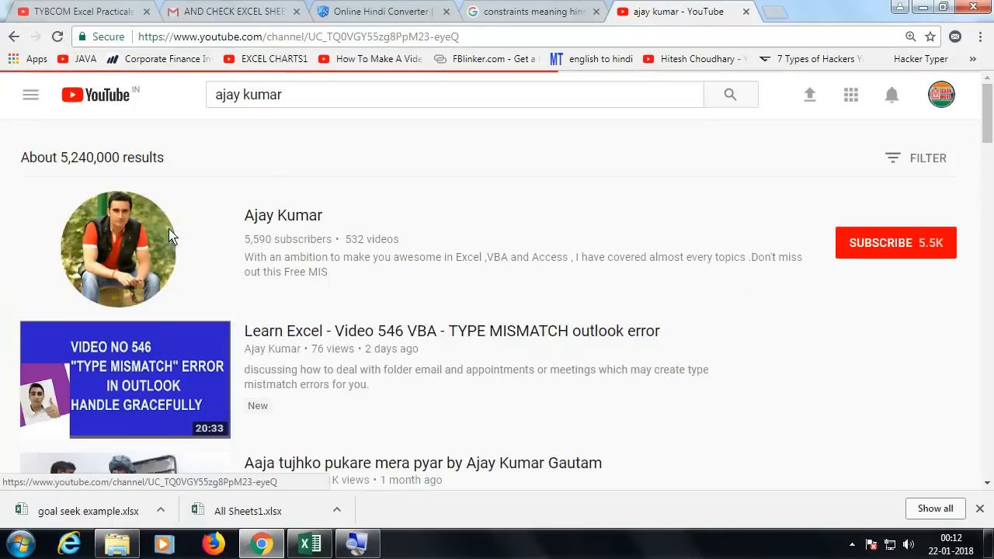
scroll(237, 301, "down", 2)
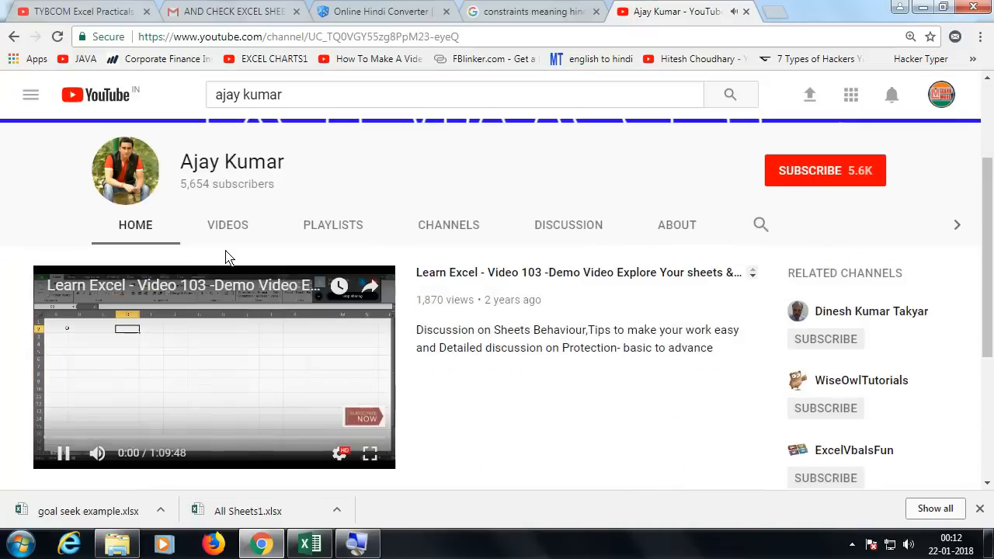
scroll(334, 222, "up", 2)
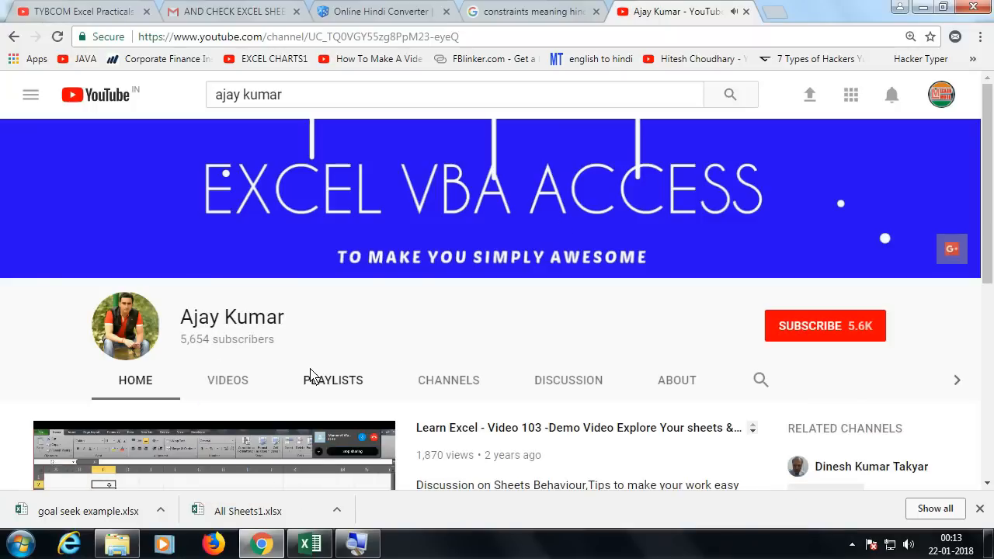
Browse the channel's uploaded videos and its created playlists on Excel VBA.
left_click(247, 380)
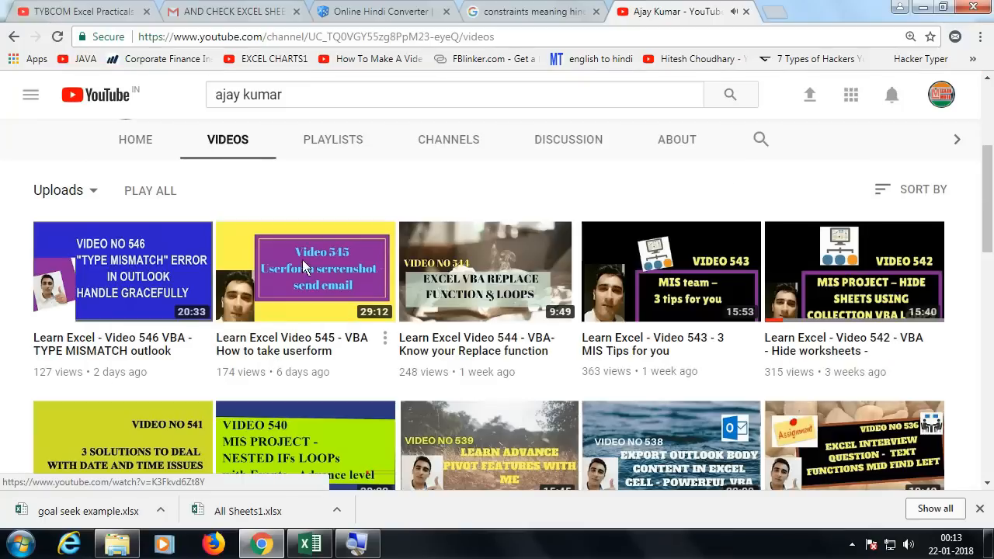
left_click(333, 141)
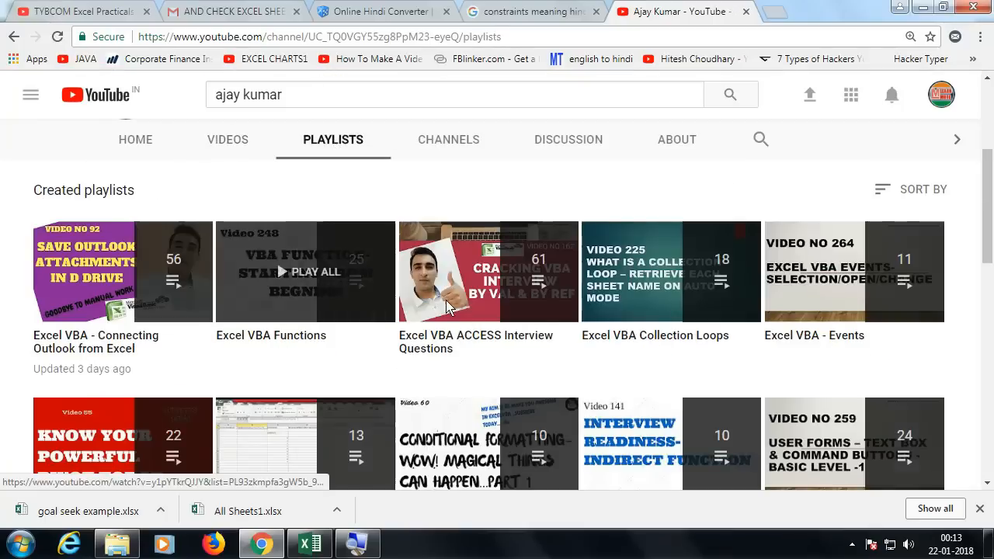
triple_click(290, 105)
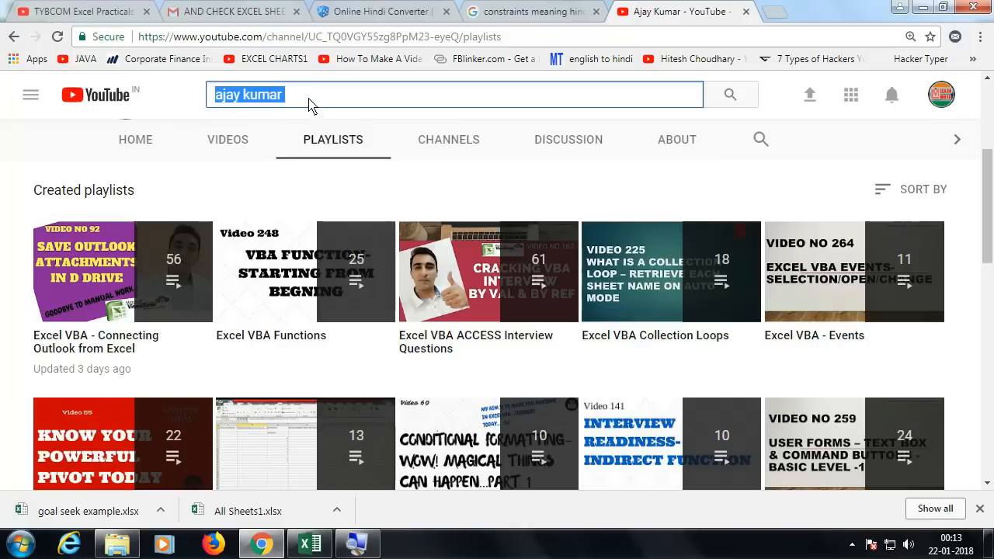
left_click(308, 105)
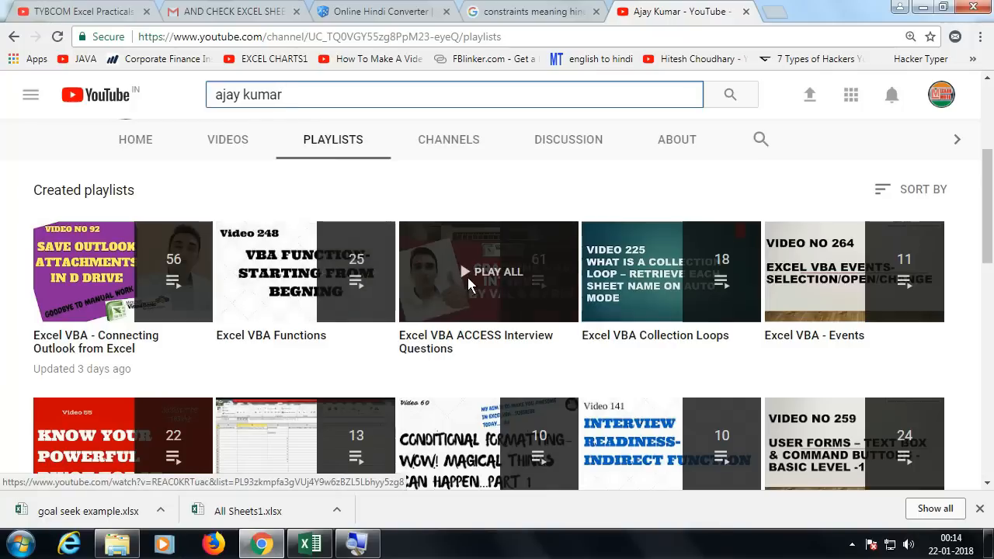
scroll(467, 275, "down", 2)
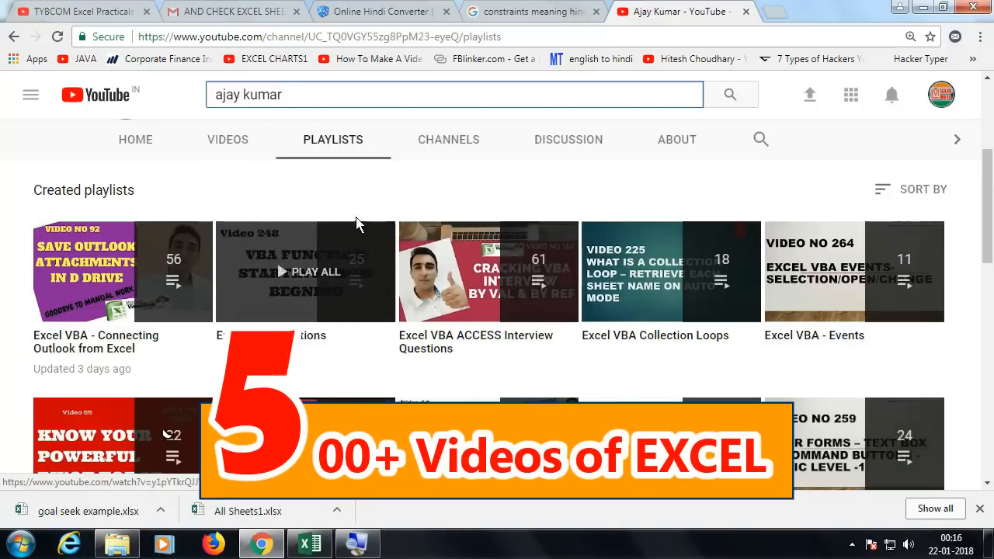
scroll(516, 204, "up", 1)
scroll(515, 203, "up", 2)
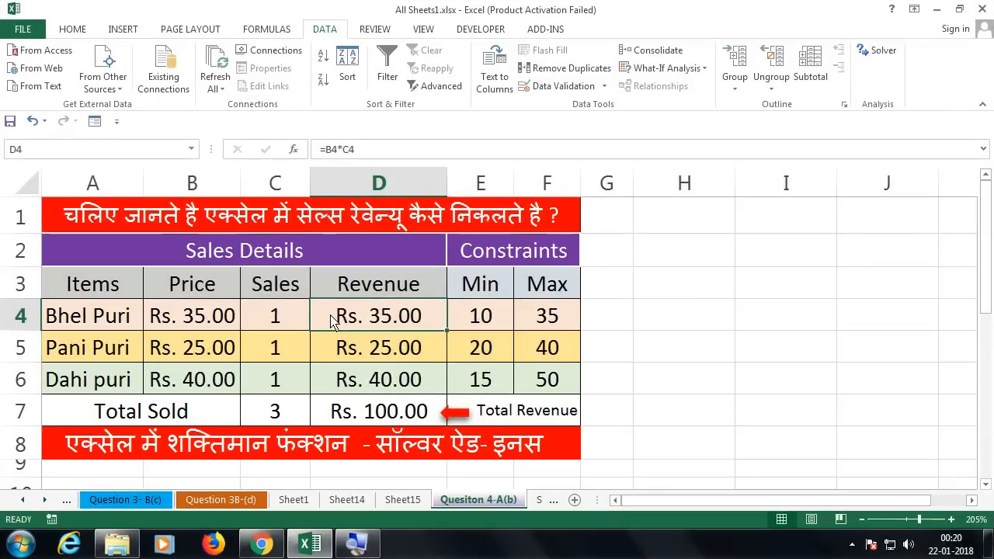
Examine the Sales Details heading and the item names in cells A3 to A6.
left_click(254, 263)
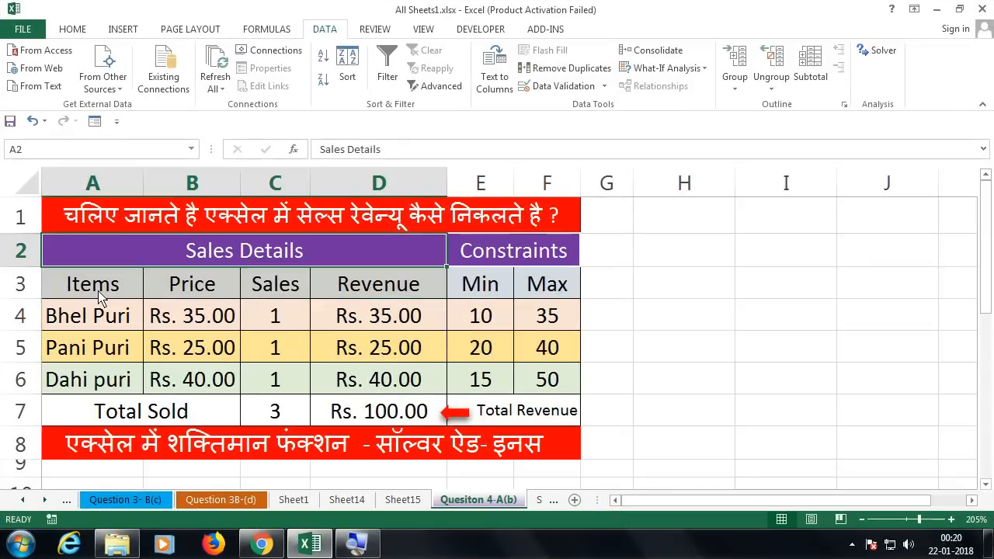
left_click_drag(103, 295, 107, 377)
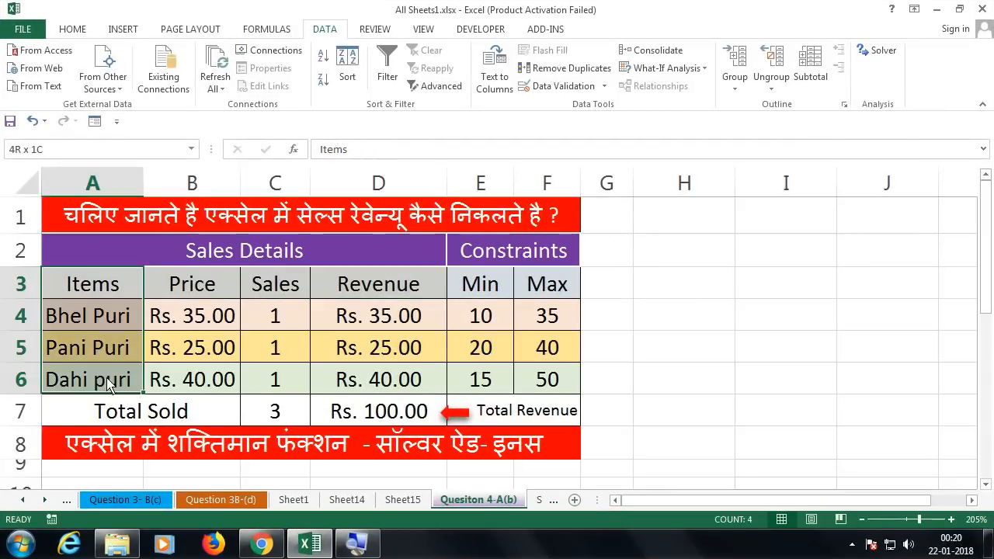
left_click(109, 325)
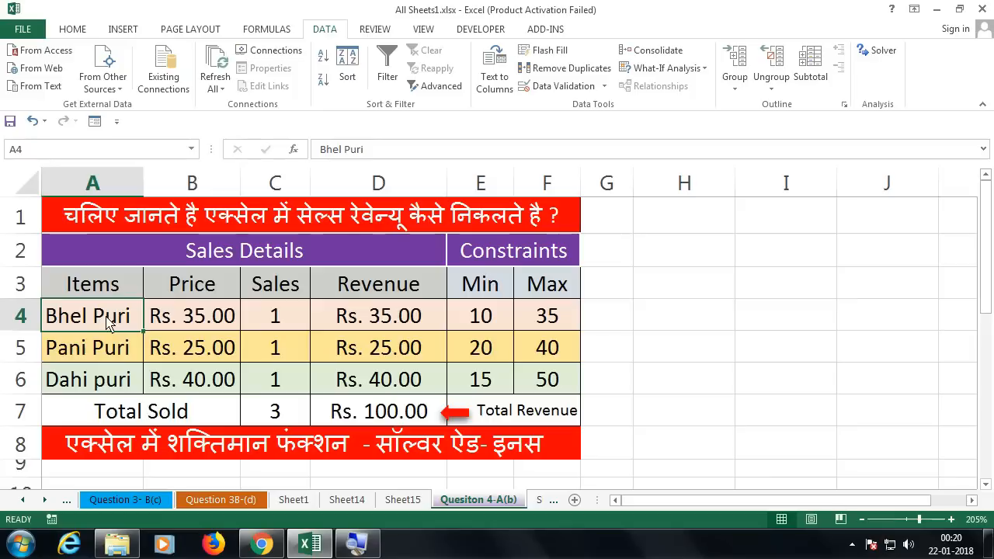
left_click(124, 354)
left_click(128, 388)
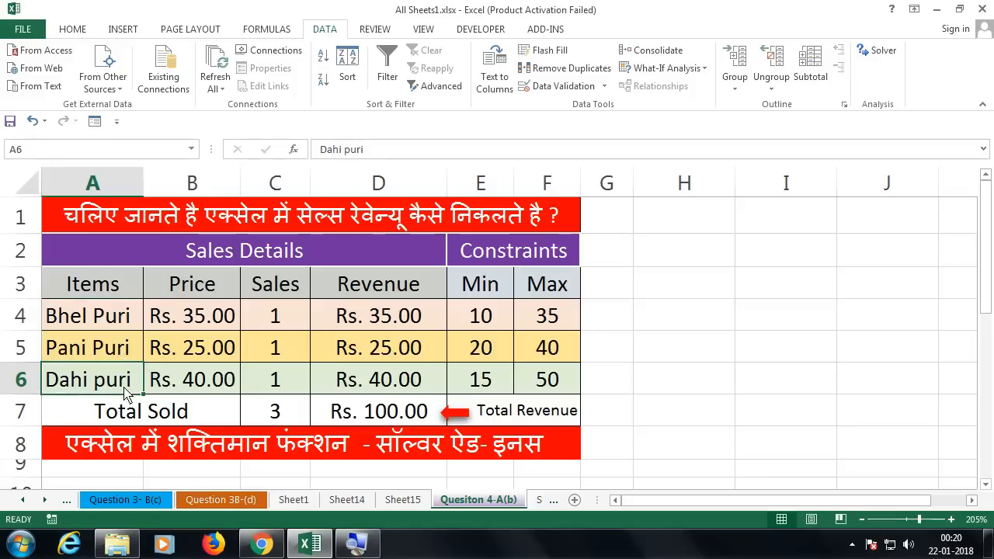
left_click_drag(121, 326, 126, 389)
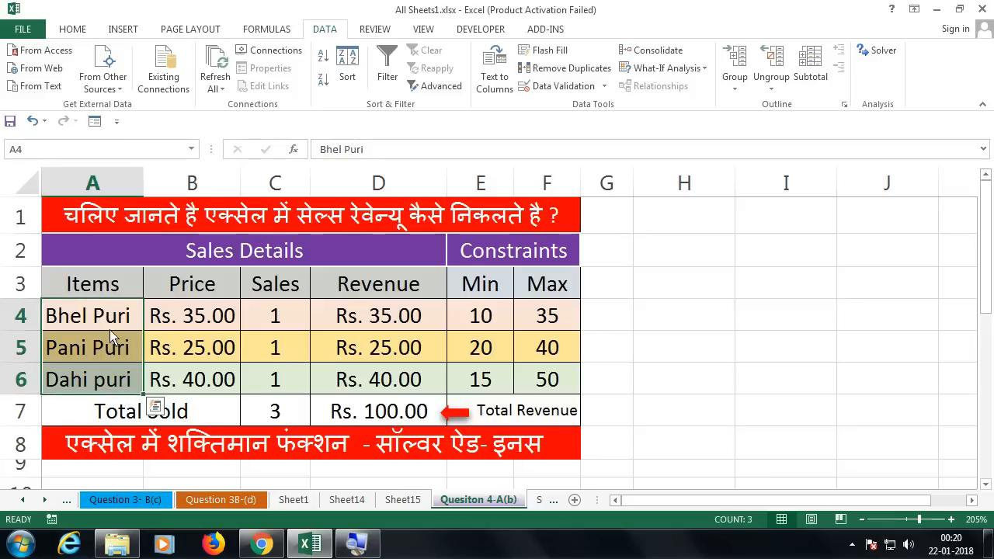
left_click(111, 332)
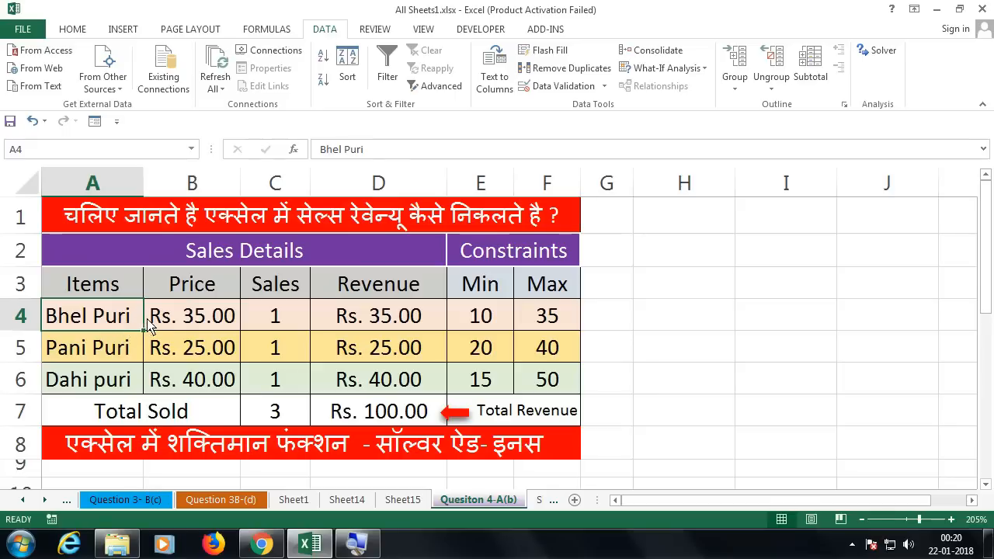
Review the price of each item in cells B4 to B6.
left_click(196, 326)
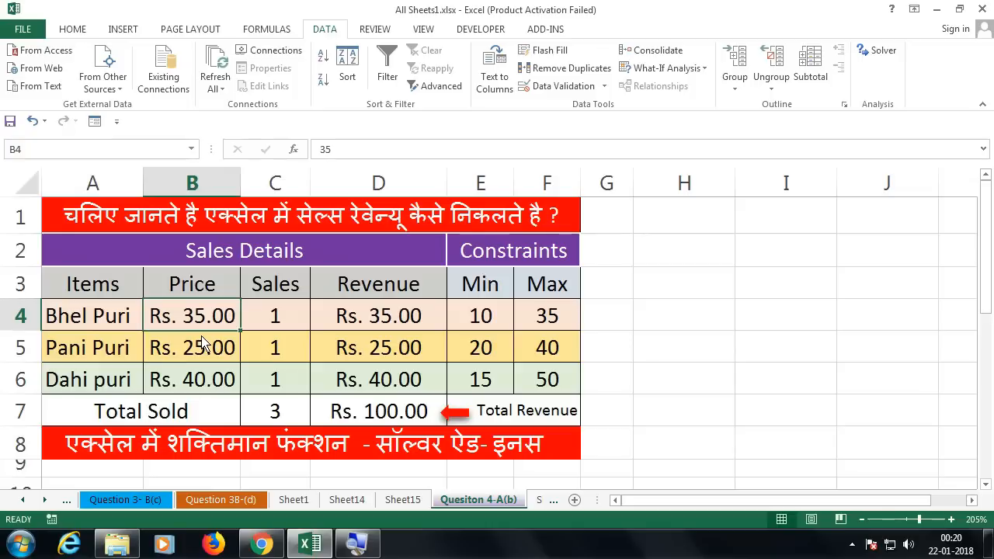
left_click(187, 360)
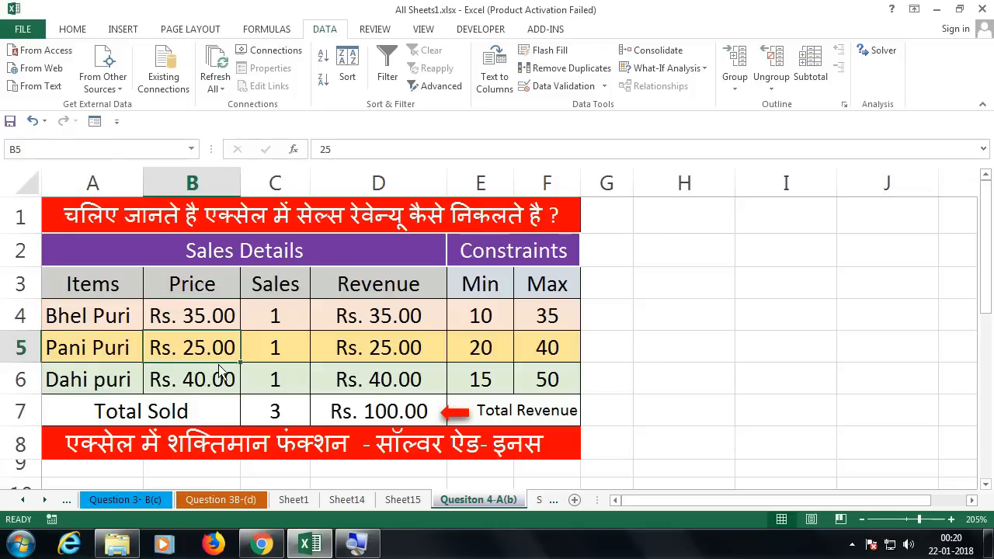
left_click(217, 389)
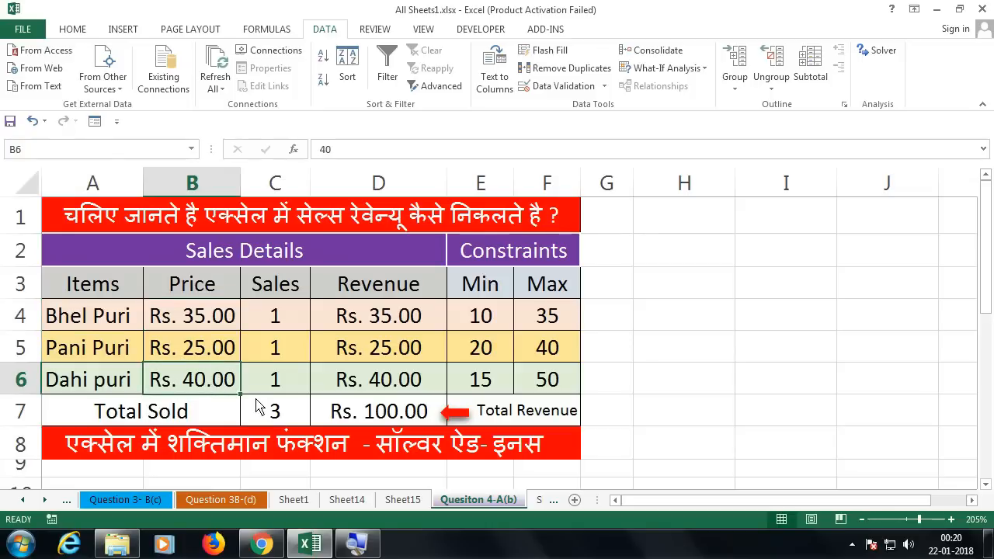
left_click_drag(208, 321, 225, 382)
left_click(225, 381)
Check the sales quantities in C4 to C6 and compare Bhel Puri's quantity with its price.
left_click(292, 320)
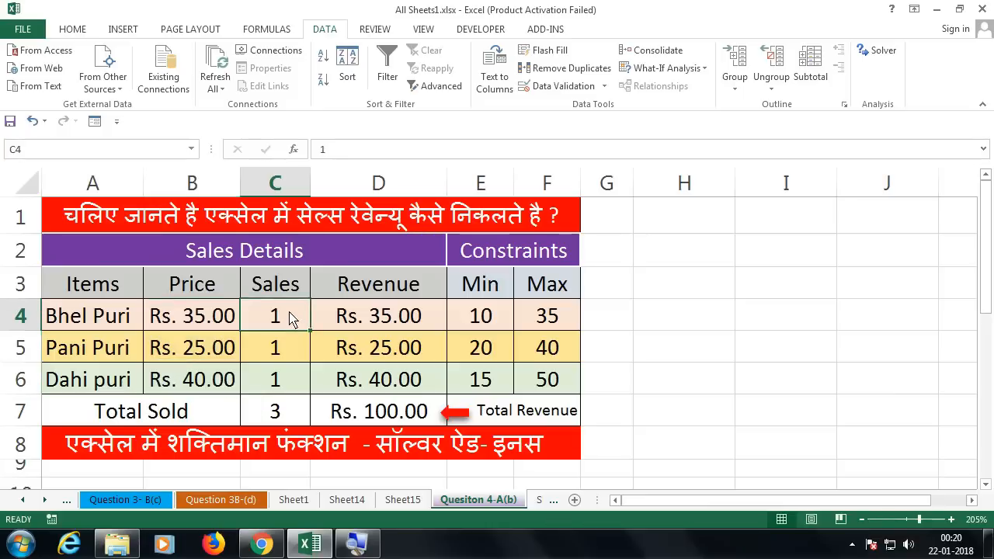
left_click(287, 349)
left_click(285, 381)
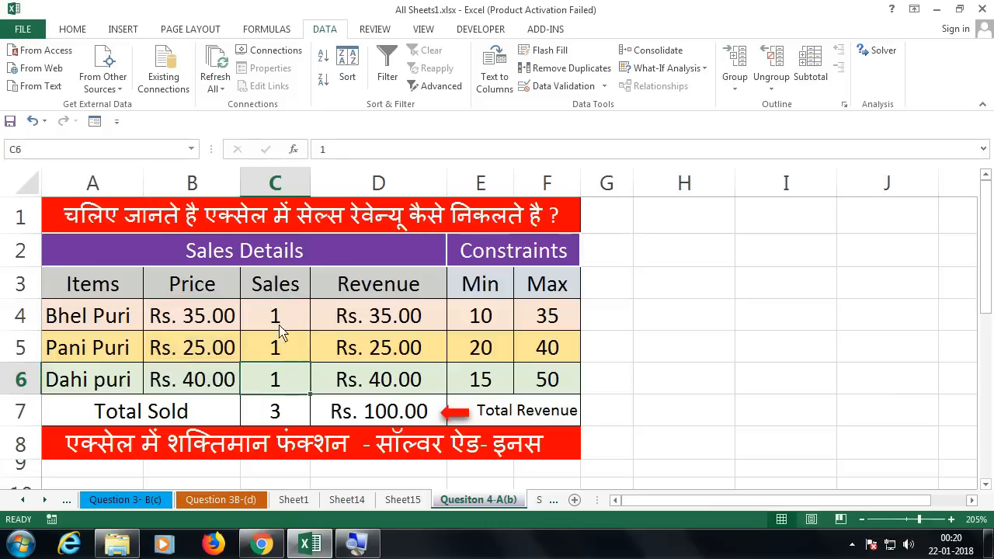
left_click(244, 323)
left_click(213, 317)
left_click(258, 319)
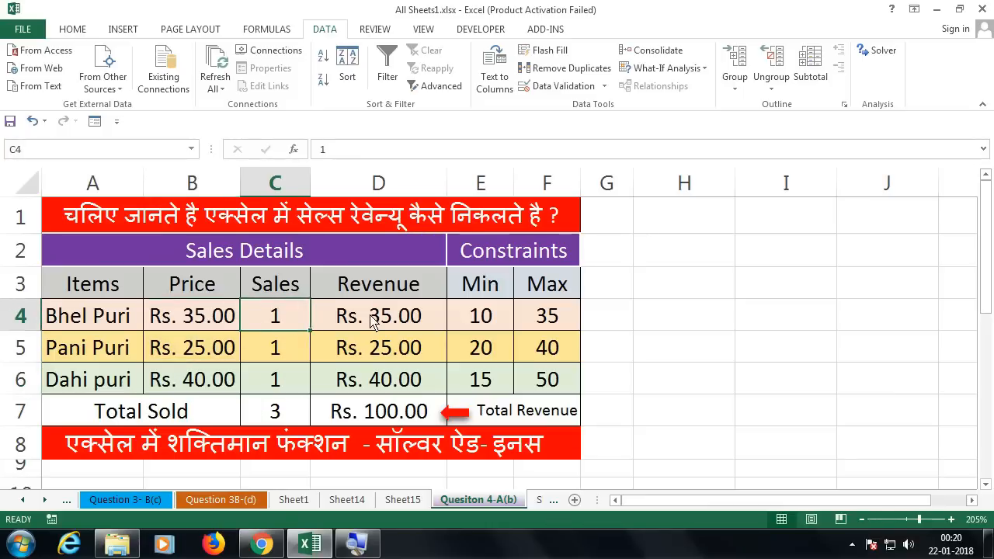
Inspect the revenue formulas in D4, D5 and D6 without changing them.
double_click(371, 317)
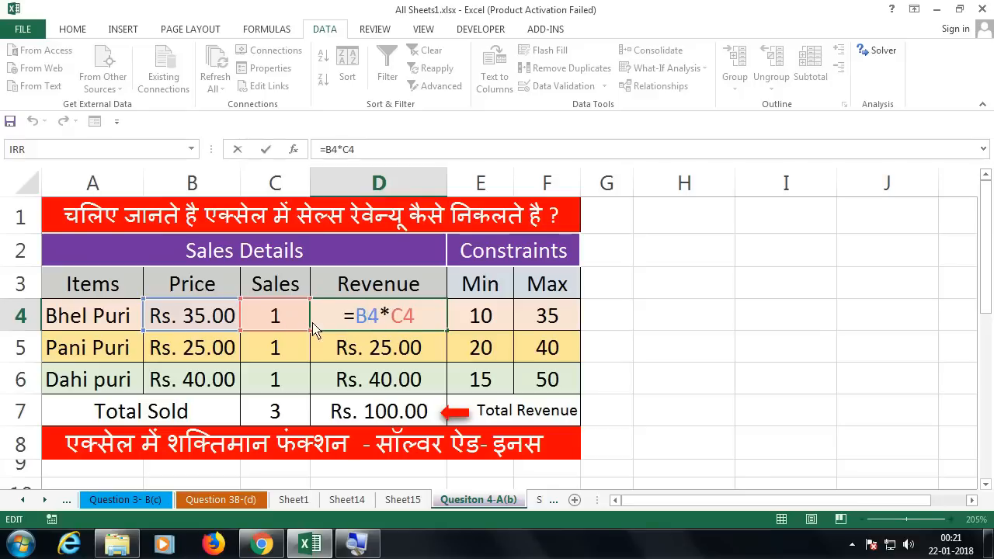
key("Escape")
key("Down")
key("Down")
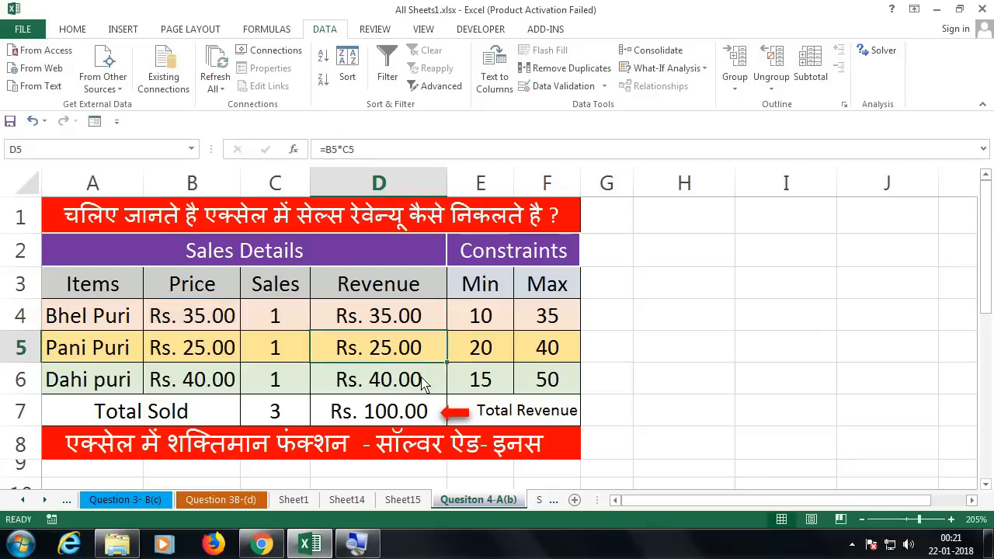
double_click(358, 361)
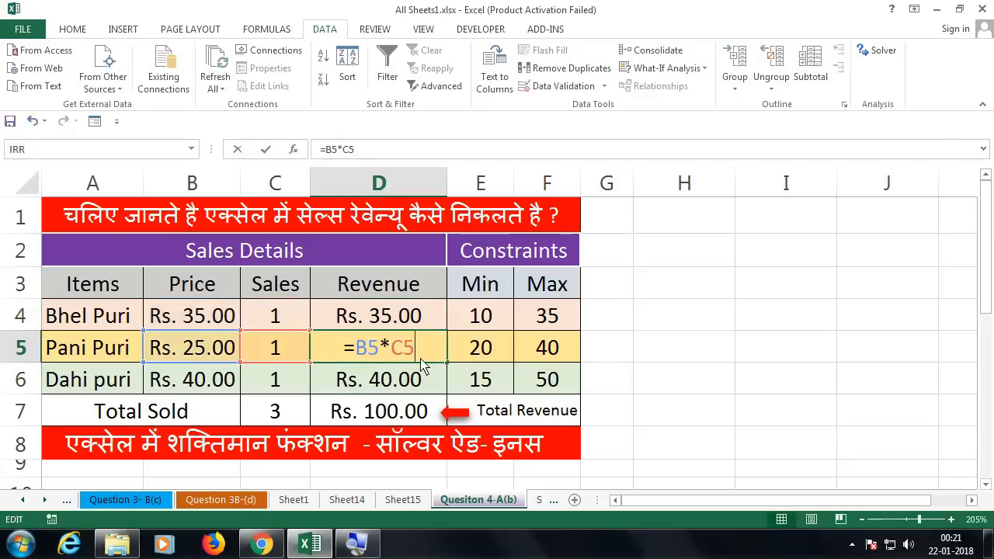
key("Escape")
double_click(418, 383)
key("Escape")
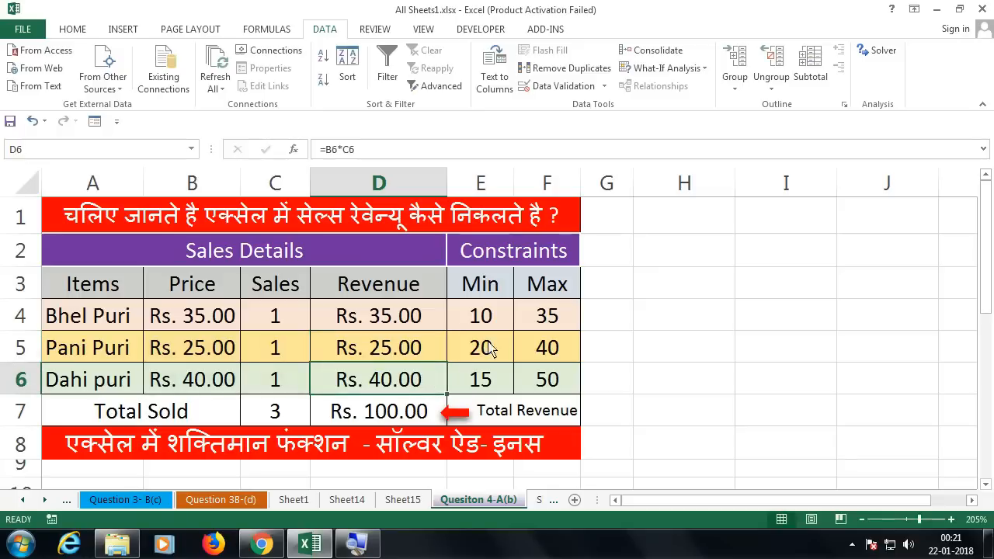
Examine the Constraints block in E3:F6 and Bhel Puri's minimum and maximum in E4 and F4.
left_click_drag(476, 288, 553, 379)
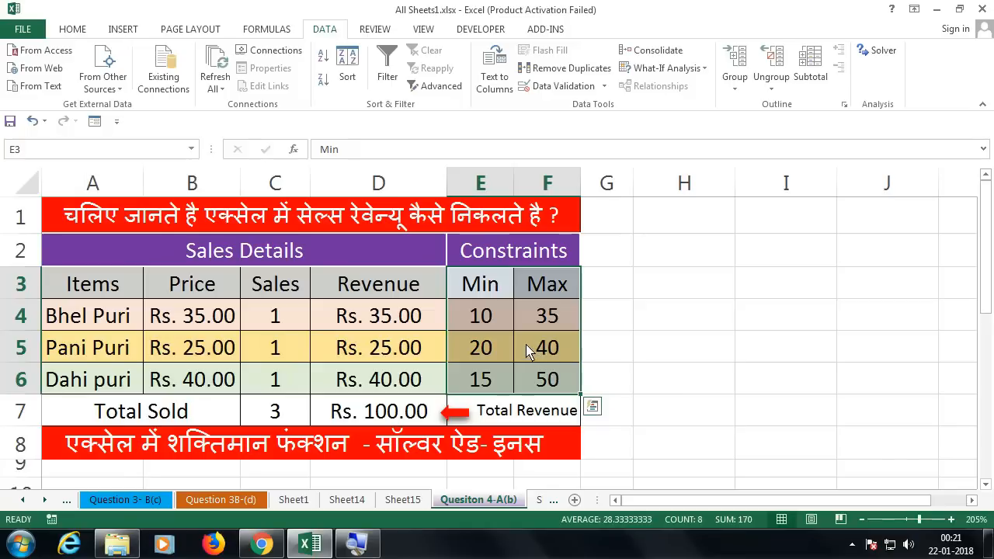
left_click(488, 324)
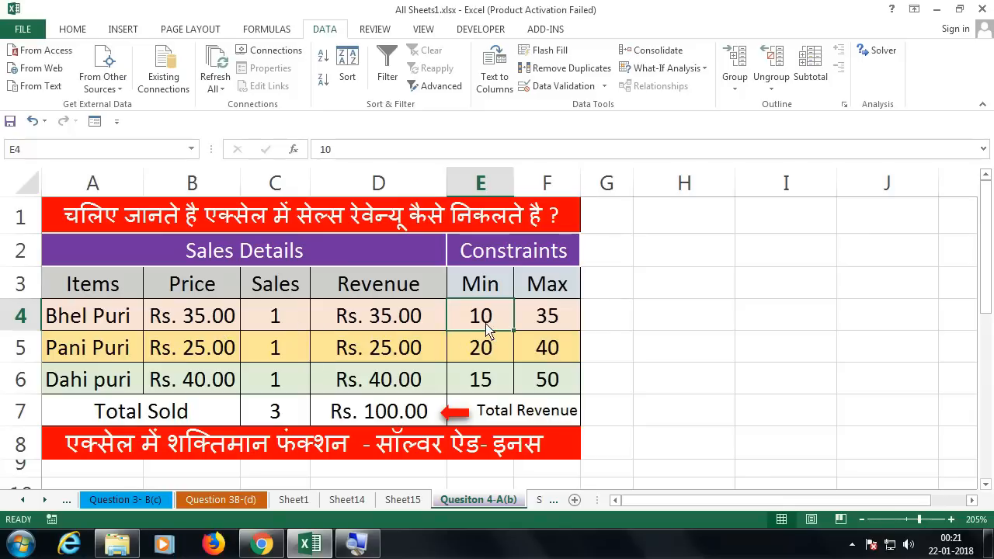
left_click(534, 326)
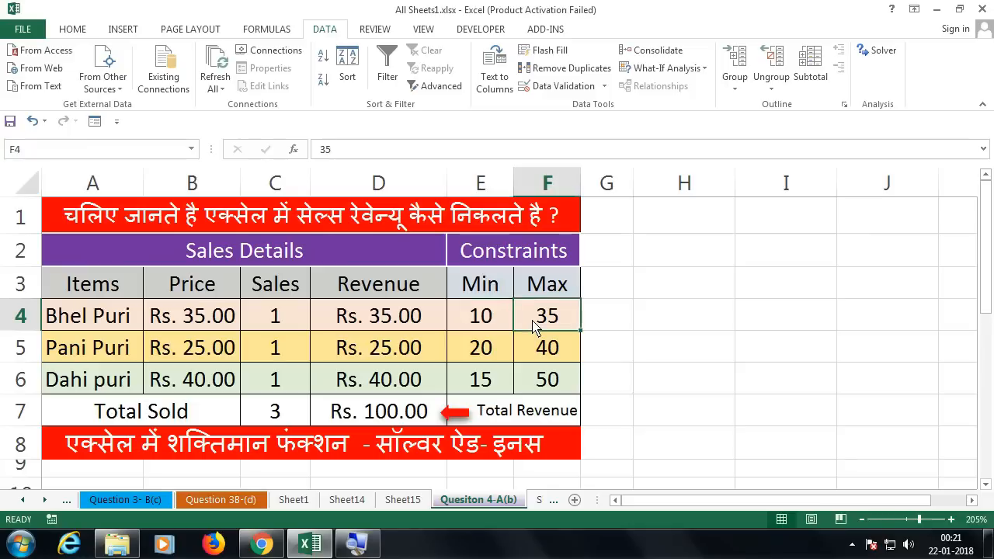
left_click(479, 321)
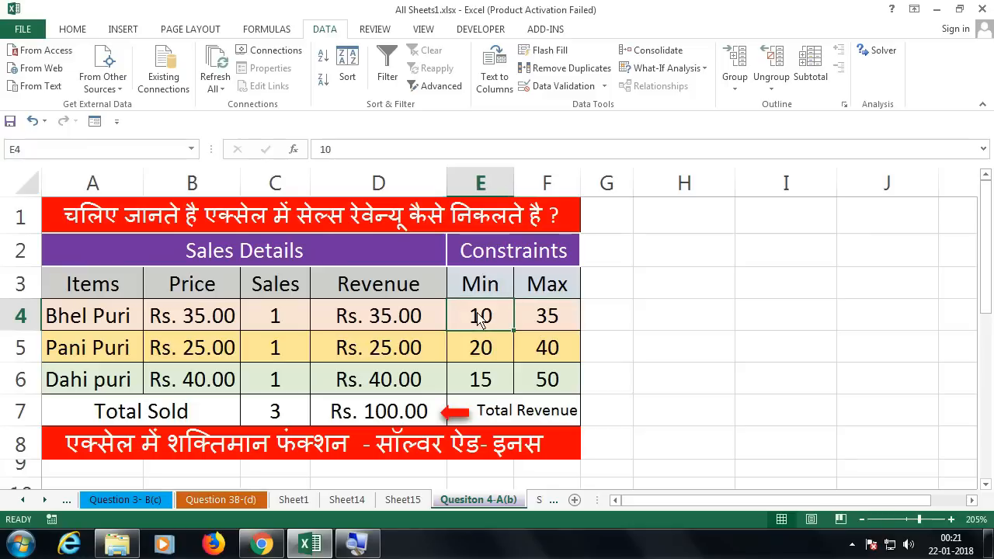
Check the minimum and maximum limits for Pani Puri in row 5 and Dahi puri in row 6.
left_click(495, 359)
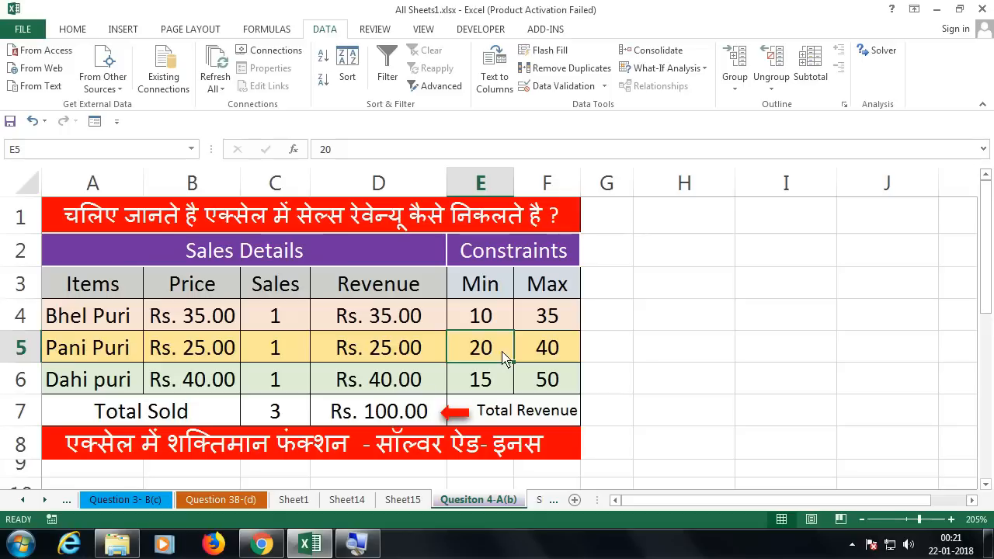
left_click(565, 359)
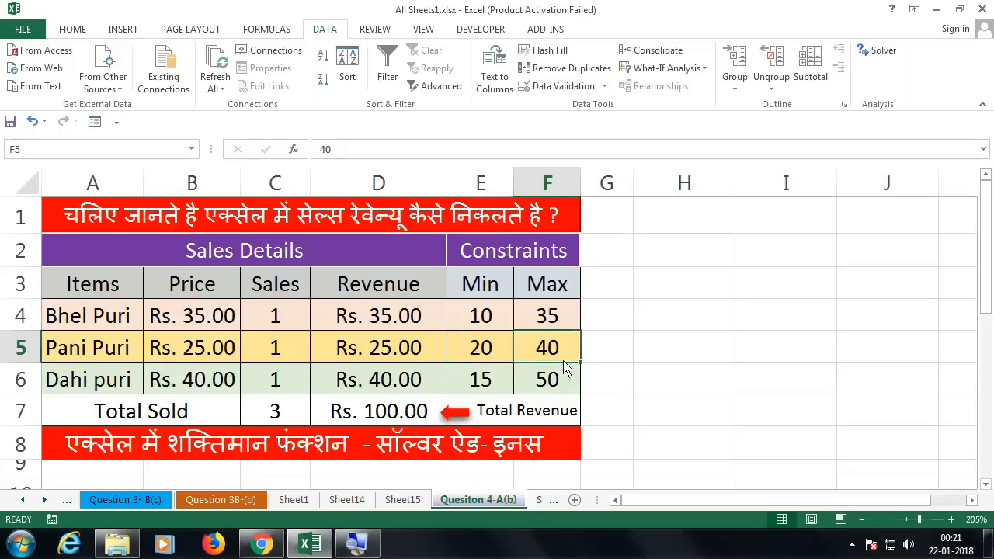
left_click(502, 388)
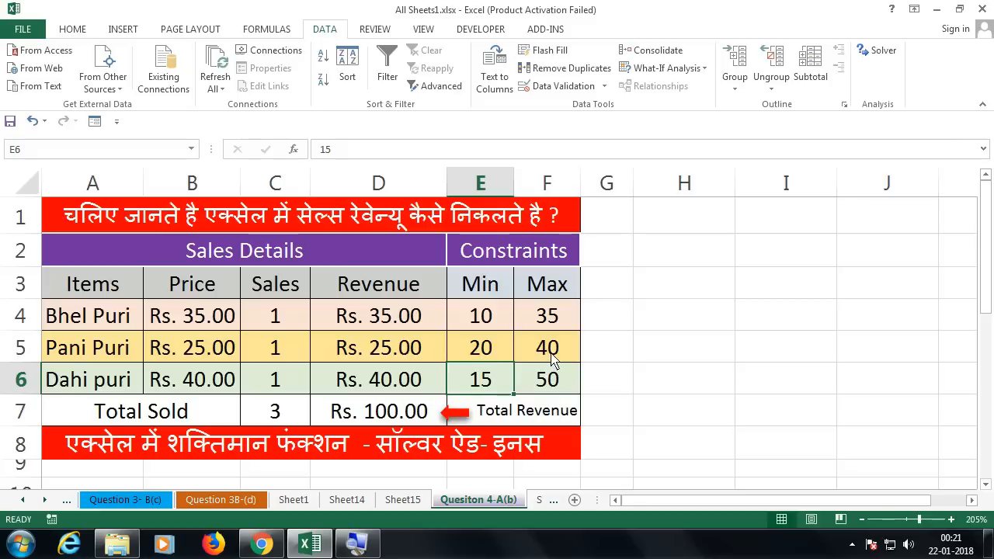
left_click(551, 353)
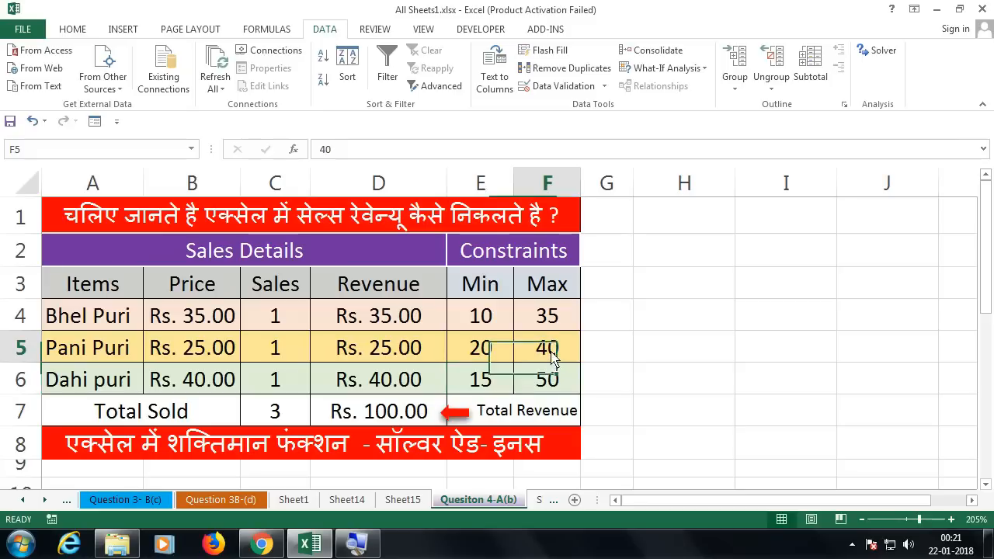
left_click(509, 388)
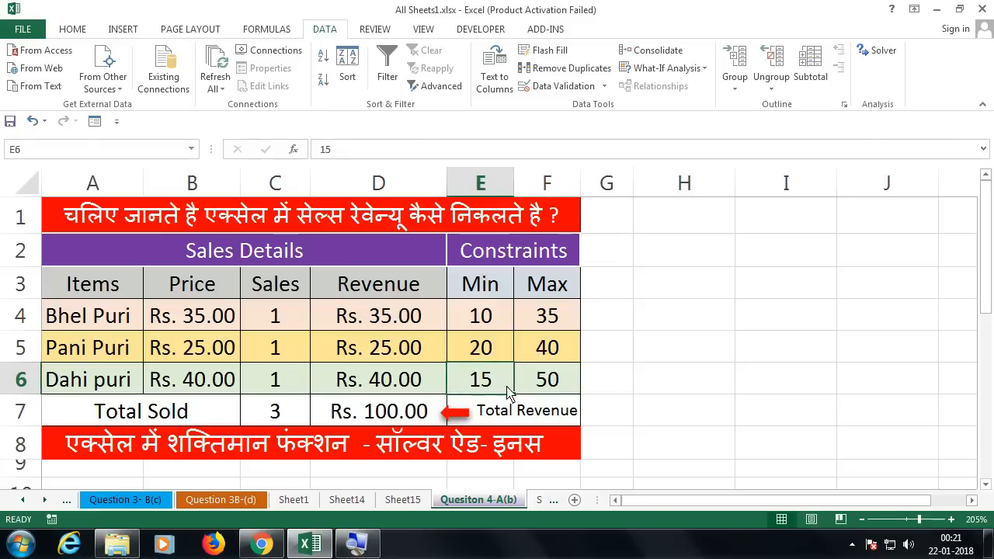
left_click(556, 388)
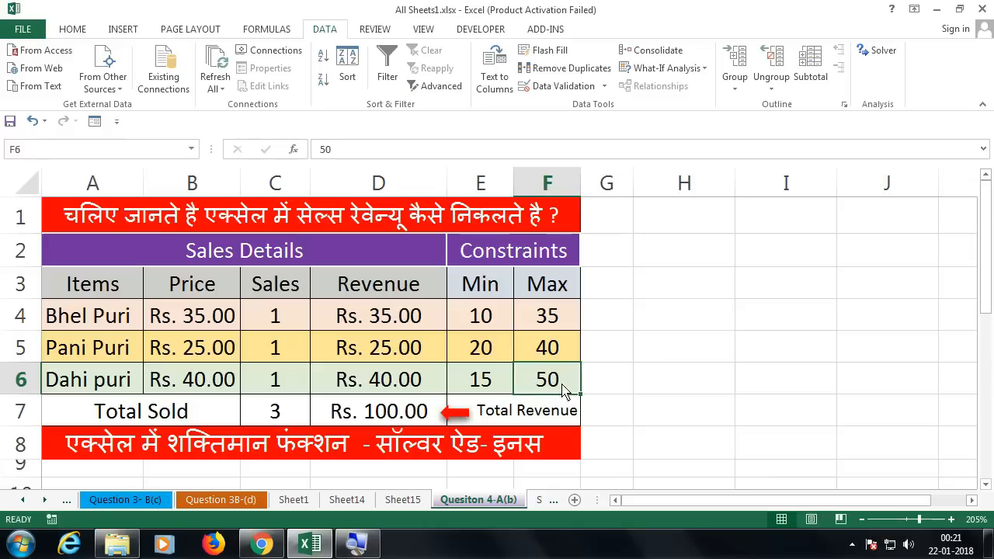
Review the full constraint range E4:F6, covering the minimums in E4:E6 and the maximums in F4:F6.
left_click_drag(494, 323, 541, 389)
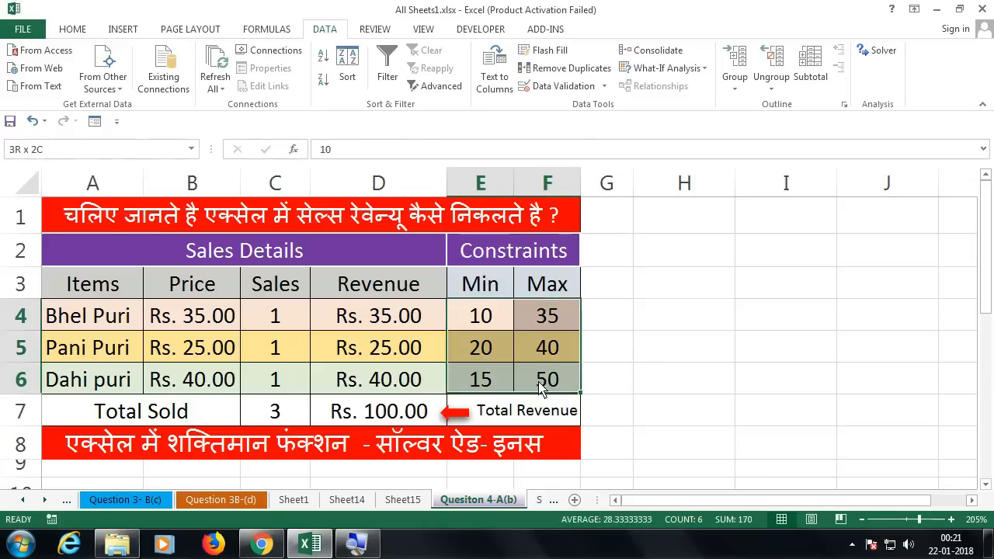
left_click_drag(501, 319, 501, 382)
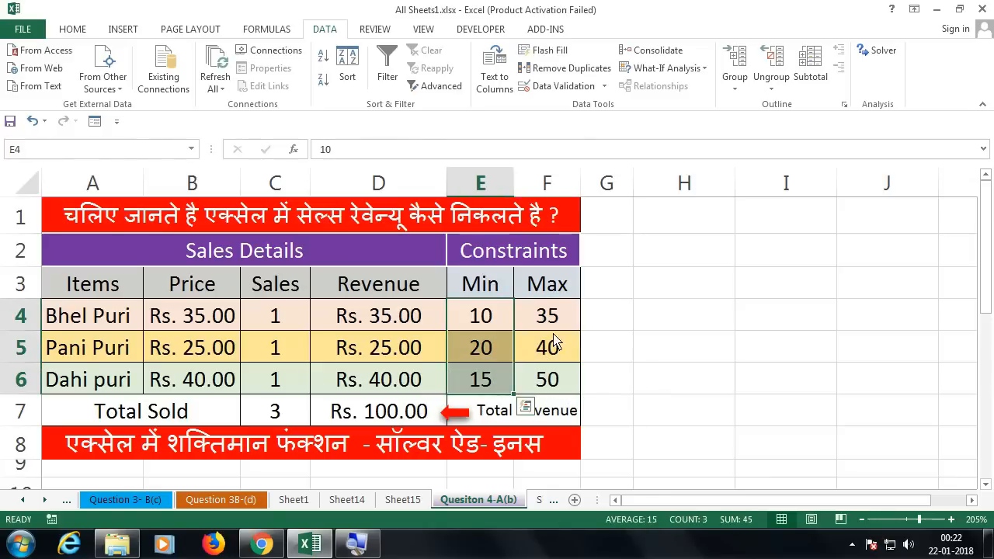
left_click_drag(550, 319, 561, 396)
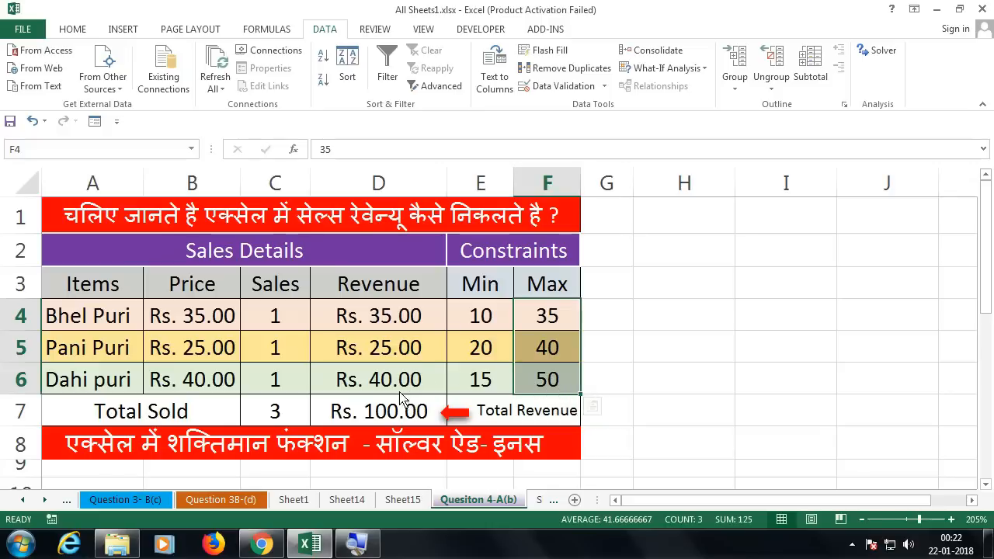
Inspect the Total Sold formula in C7 and the Total Revenue formula in D7 without changing them.
left_click(377, 411)
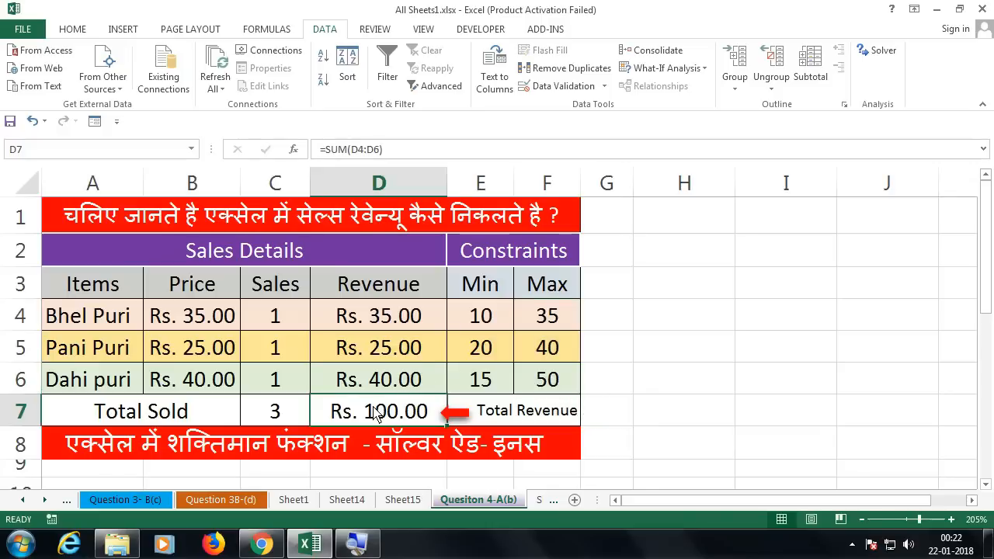
left_click(269, 414)
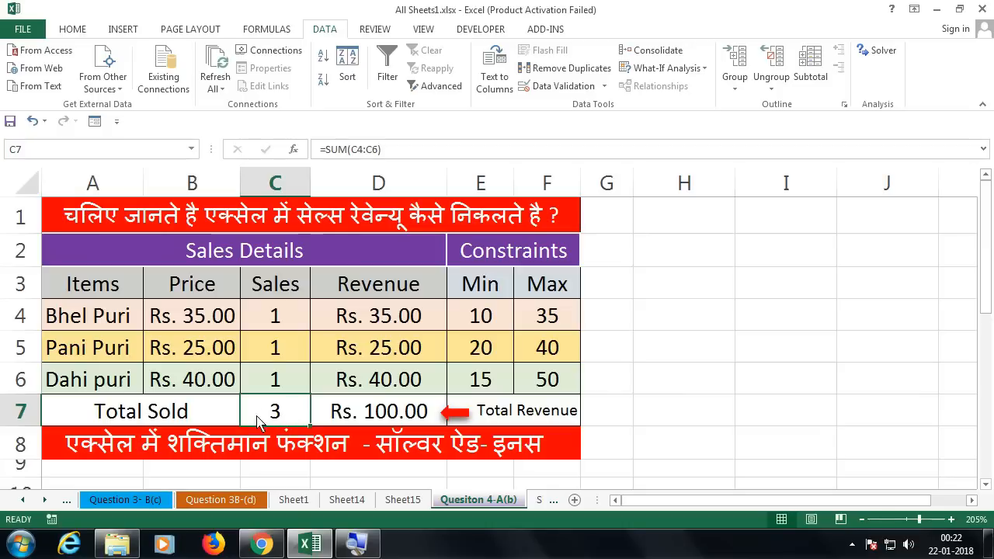
double_click(278, 413)
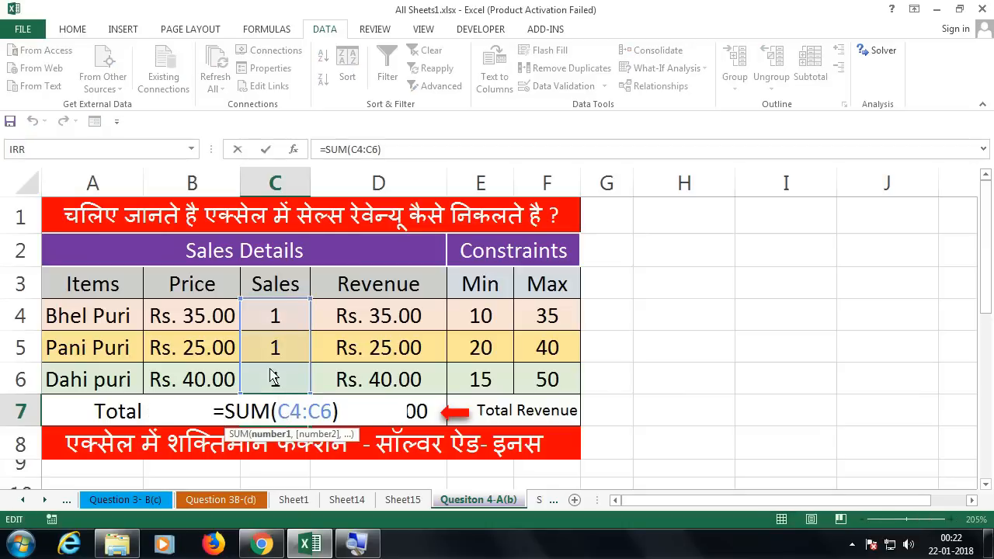
key("Escape")
double_click(400, 414)
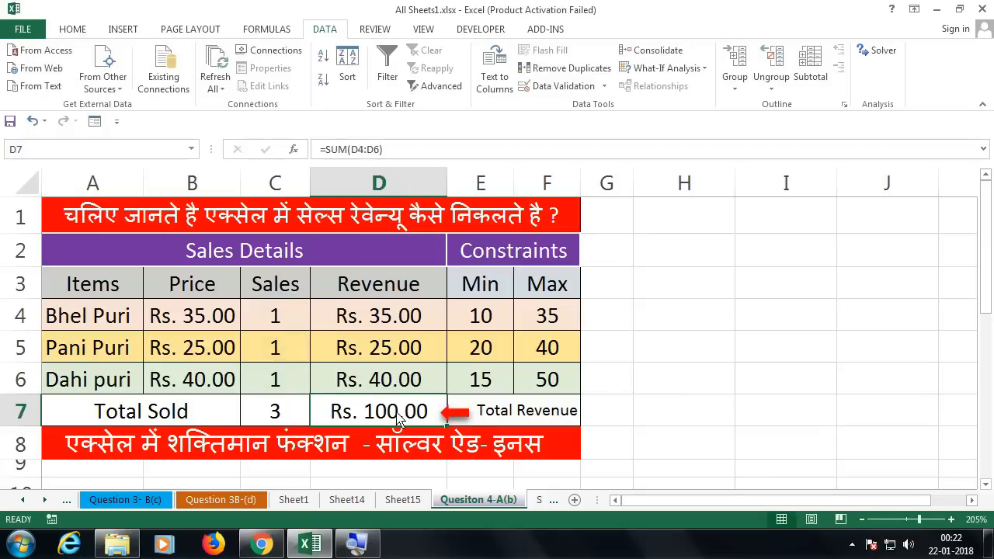
key("Escape")
Compare the item revenues in D4:D6 with the total revenue formula in D7, leaving it unedited.
left_click_drag(399, 326, 398, 382)
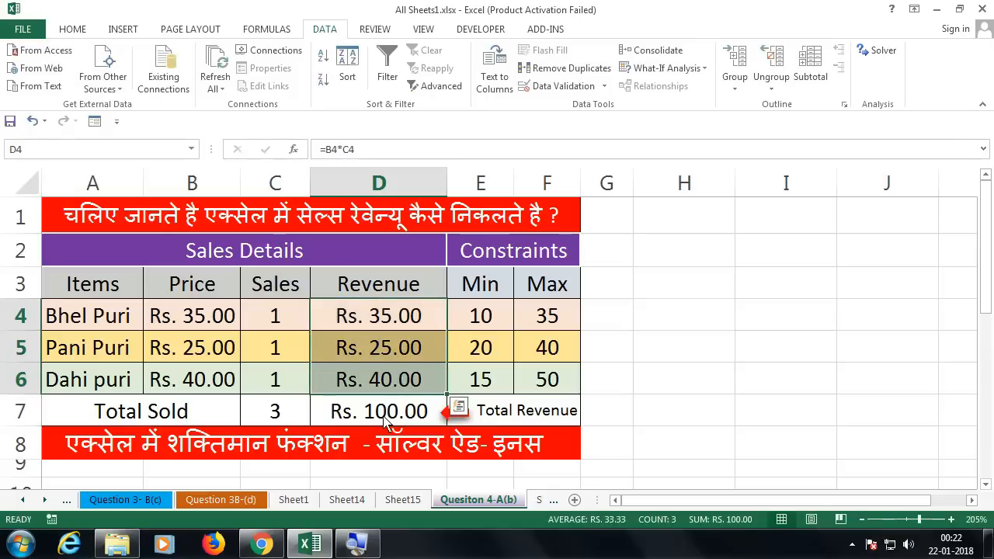
double_click(389, 419)
key("Escape")
left_click_drag(392, 326, 392, 384)
left_click(396, 419)
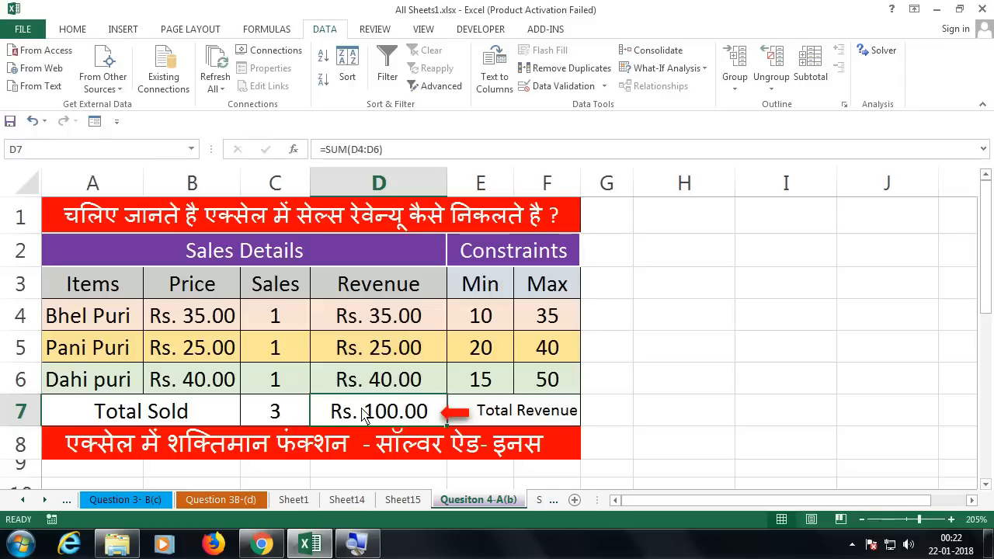
Review the Total Sold cell C7, the limits in E4:E6 and F4:F6, and the total revenue in D7.
left_click(272, 417)
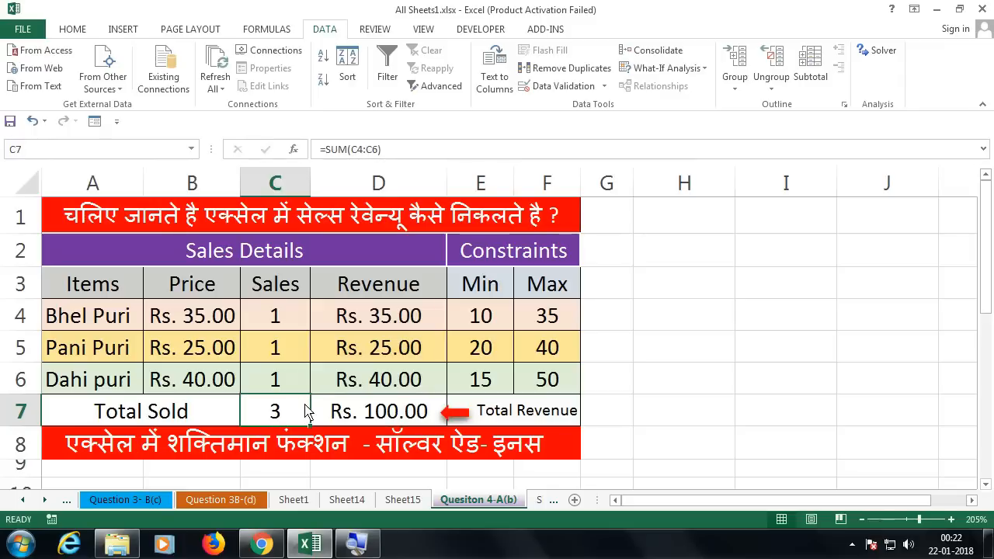
left_click_drag(484, 315, 517, 379)
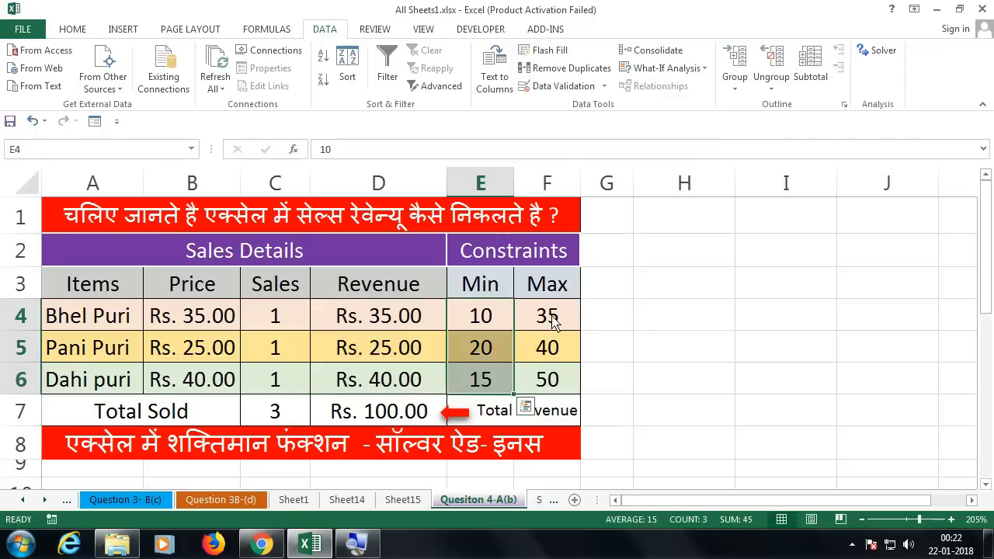
left_click_drag(553, 322, 547, 379)
left_click(346, 412)
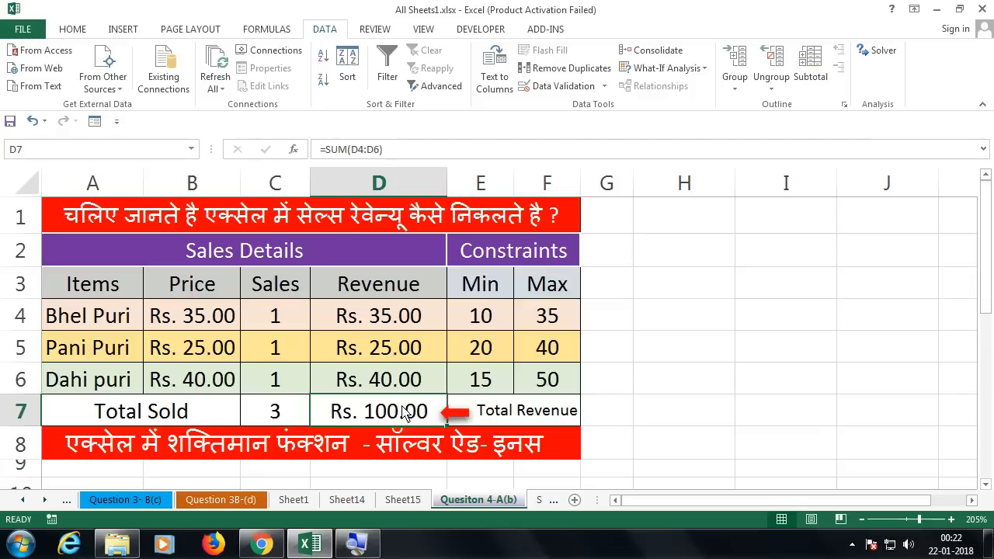
Set the sales quantities to 11 for Bhel Puri, 20 for Pani Puri and 15 for Dahi puri.
left_click(294, 323)
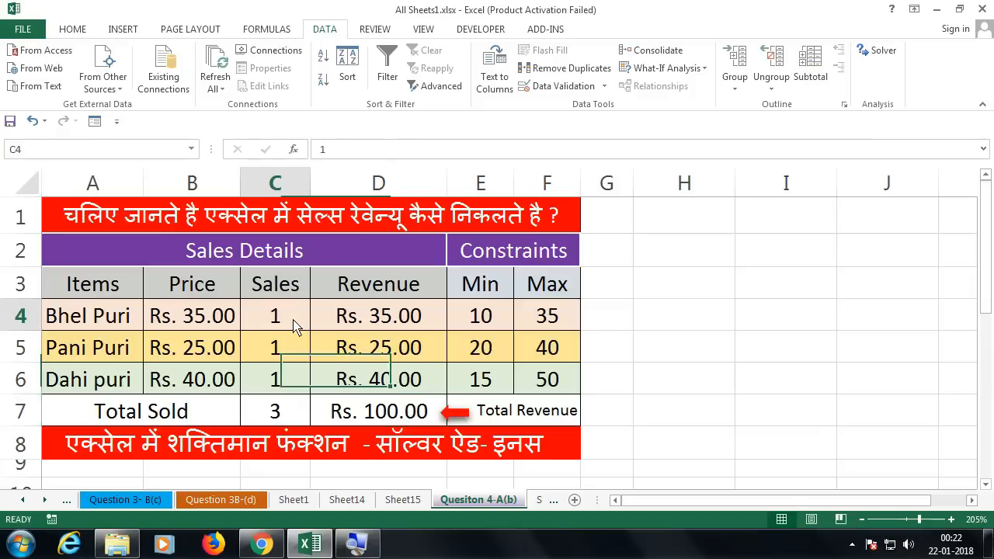
type("11")
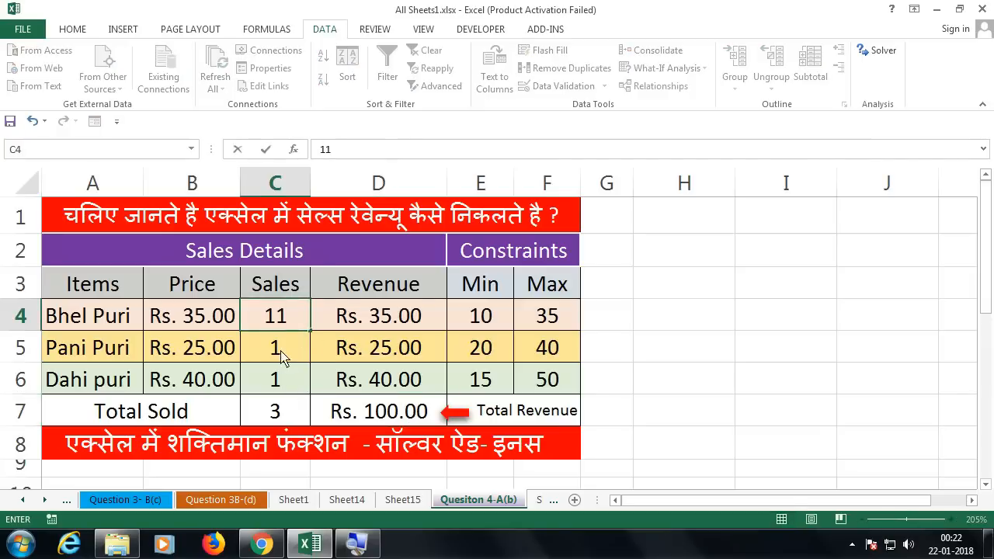
left_click(284, 355)
type("20")
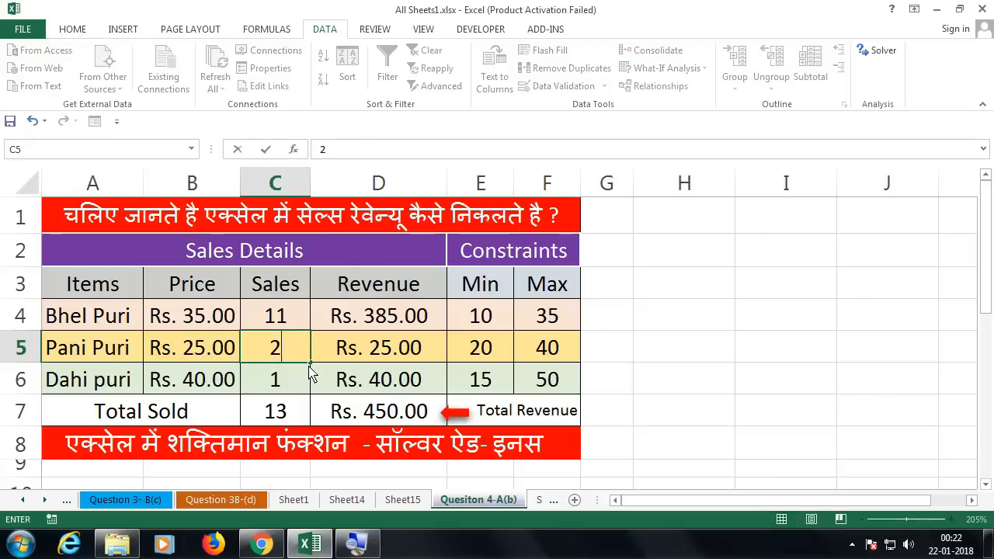
left_click(300, 388)
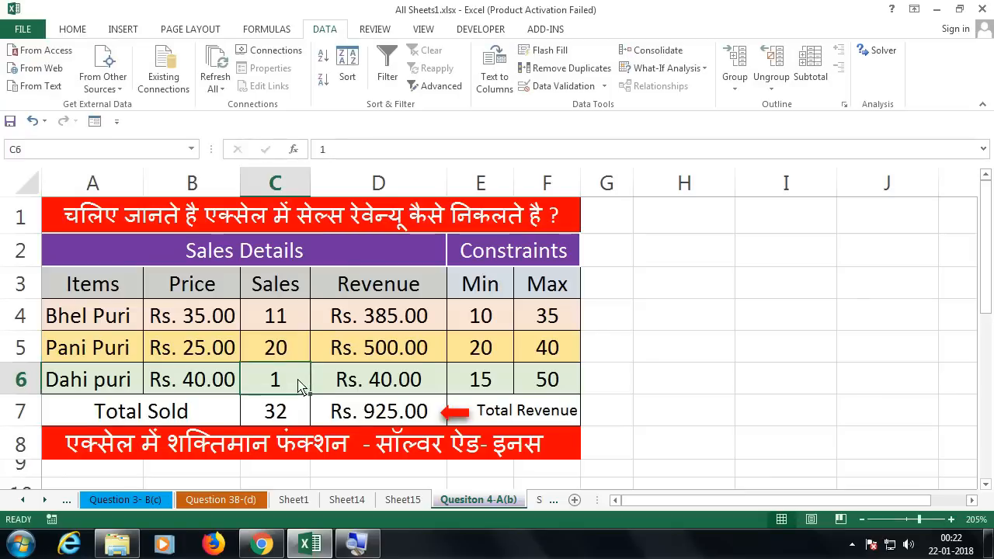
type("15")
key("Return")
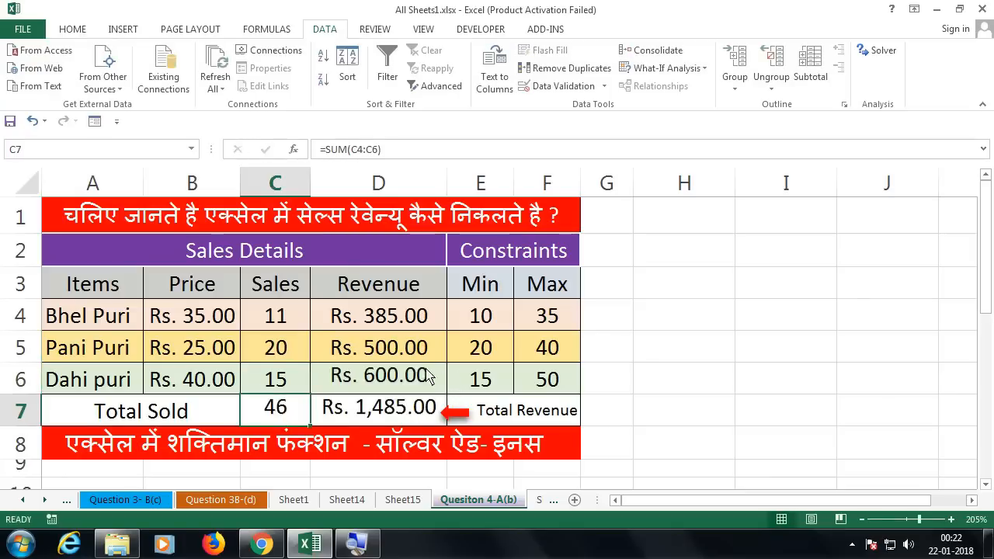
Check the sales quantities in C4:C6 against the Total Sold cell C7.
left_click_drag(282, 317, 282, 381)
left_click(281, 418)
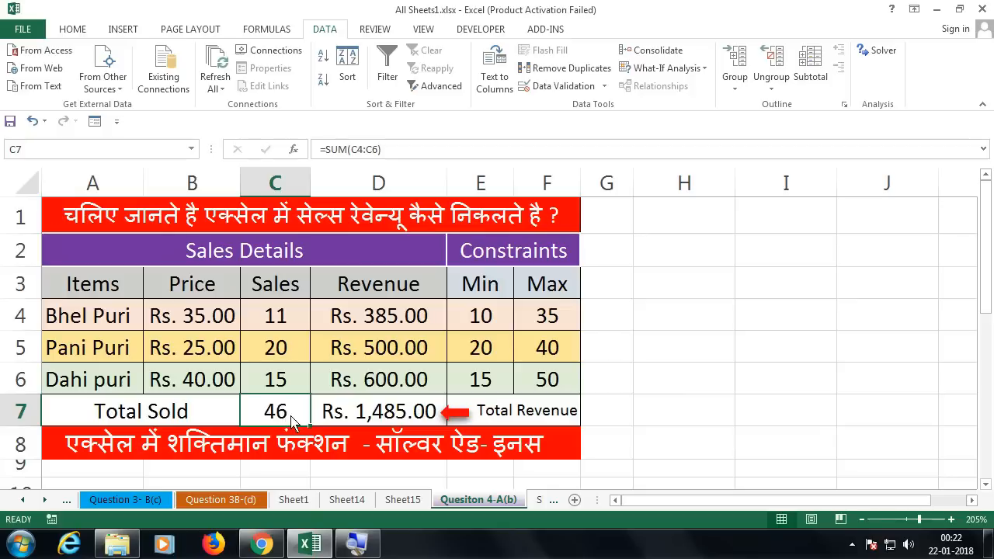
left_click_drag(279, 322, 276, 389)
Examine the constraint range E4:F6 again, comparing the Min column E4:E6 with the Max column F4:F6.
left_click_drag(487, 328, 531, 385)
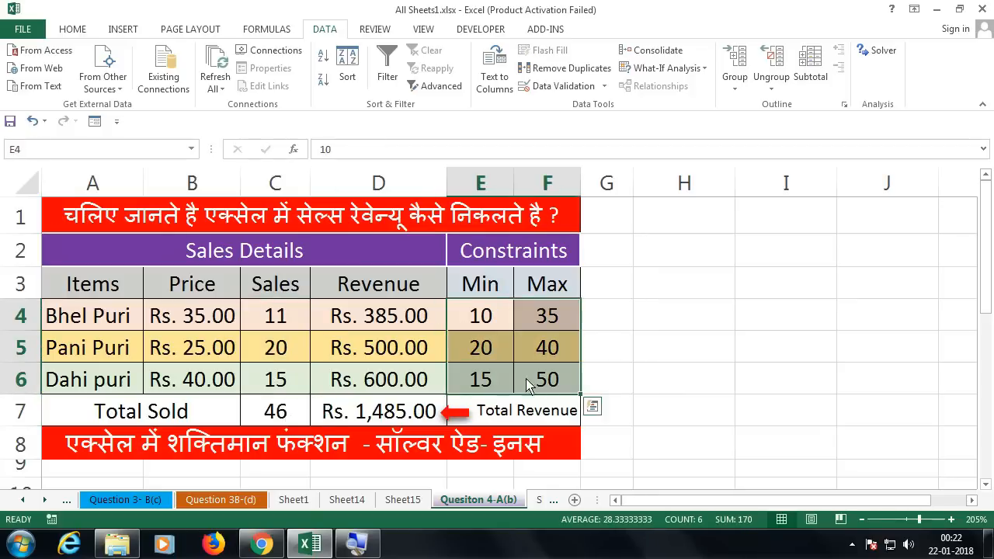
left_click_drag(482, 329, 529, 383)
left_click_drag(483, 321, 486, 381)
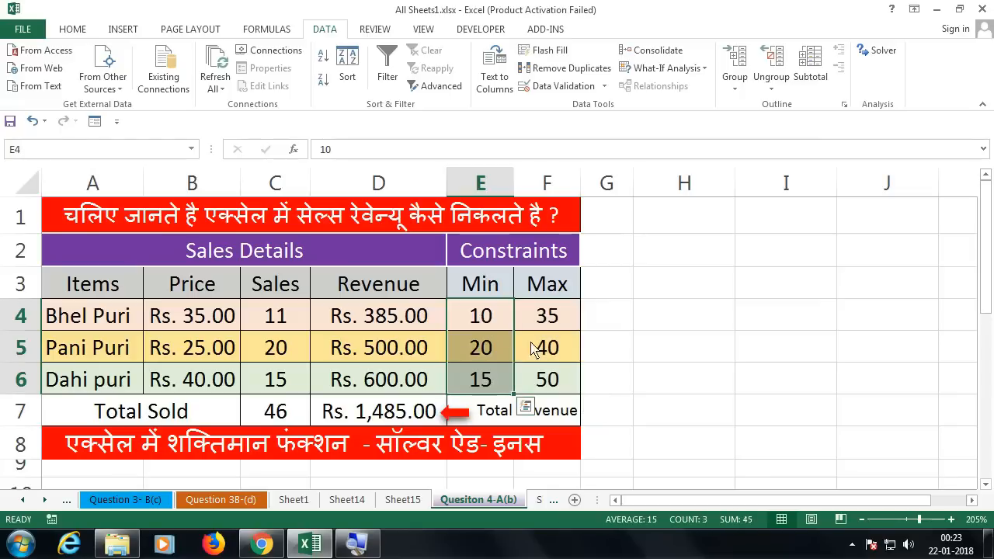
left_click_drag(548, 326, 553, 380)
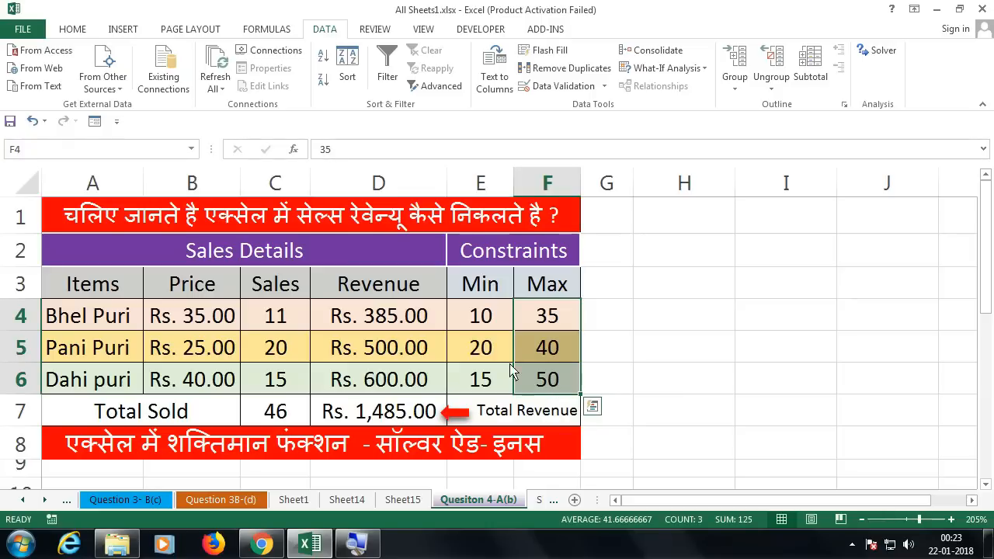
left_click_drag(476, 318, 479, 381)
left_click_drag(565, 314, 504, 384)
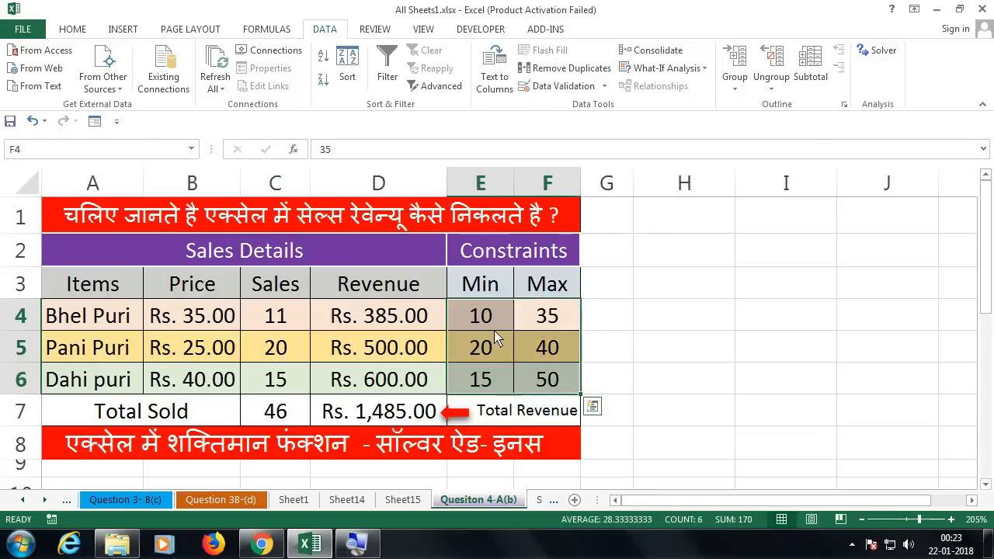
left_click_drag(495, 314, 499, 376)
left_click_drag(542, 317, 539, 389)
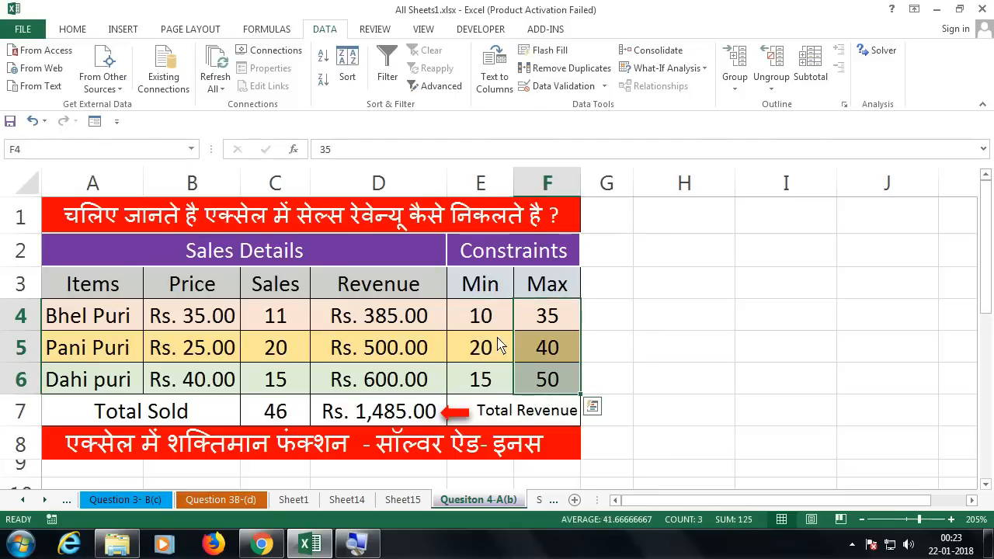
Review the minimums in E4:E6 alongside the total revenue in D7 and Bhel Puri's sales quantity in C4.
left_click_drag(494, 318, 489, 380)
left_click(347, 412)
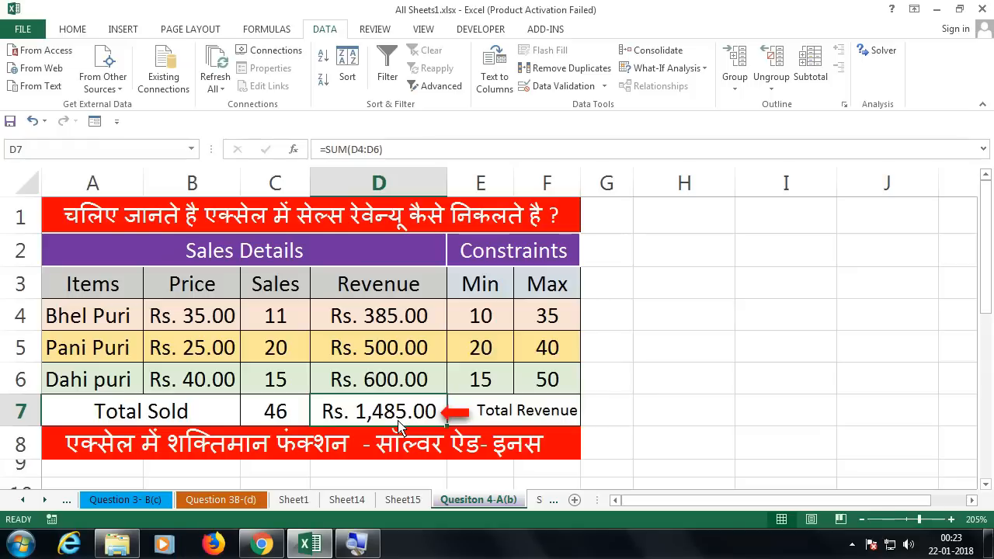
left_click(268, 322)
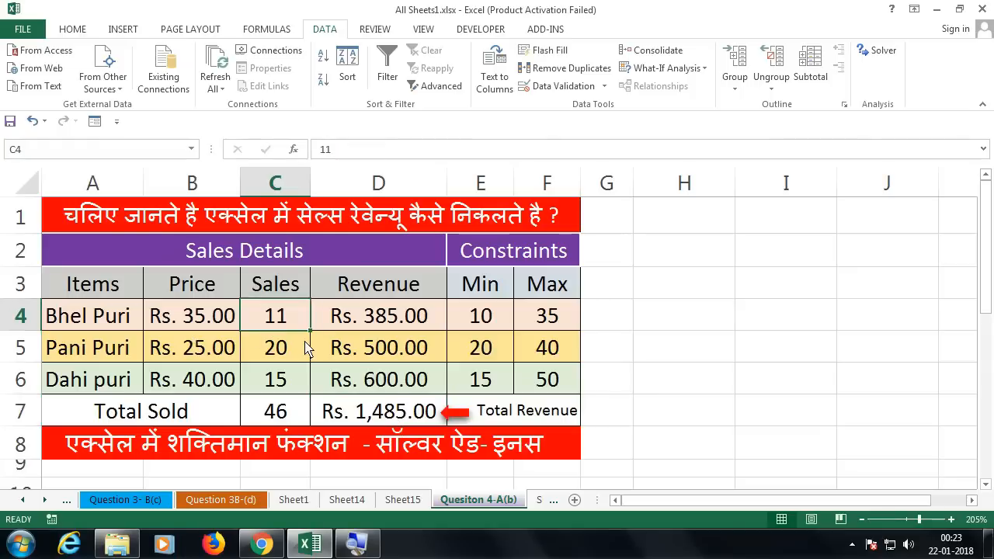
Set the sales quantities of Bhel Puri, Pani Puri and Dahi puri in C4:C6 to 1 each.
type("1")
key("Return")
type("1")
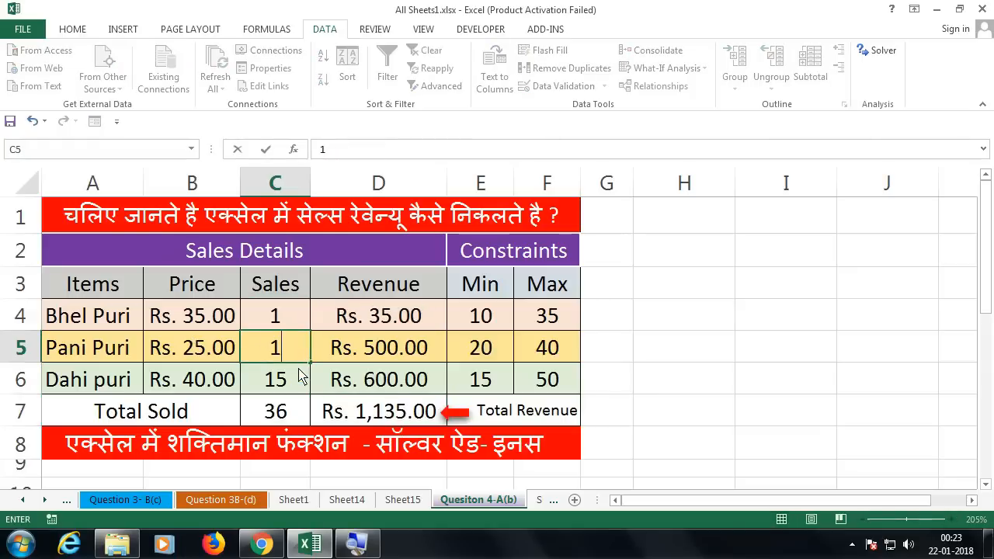
key("Return")
type("1")
key("Return")
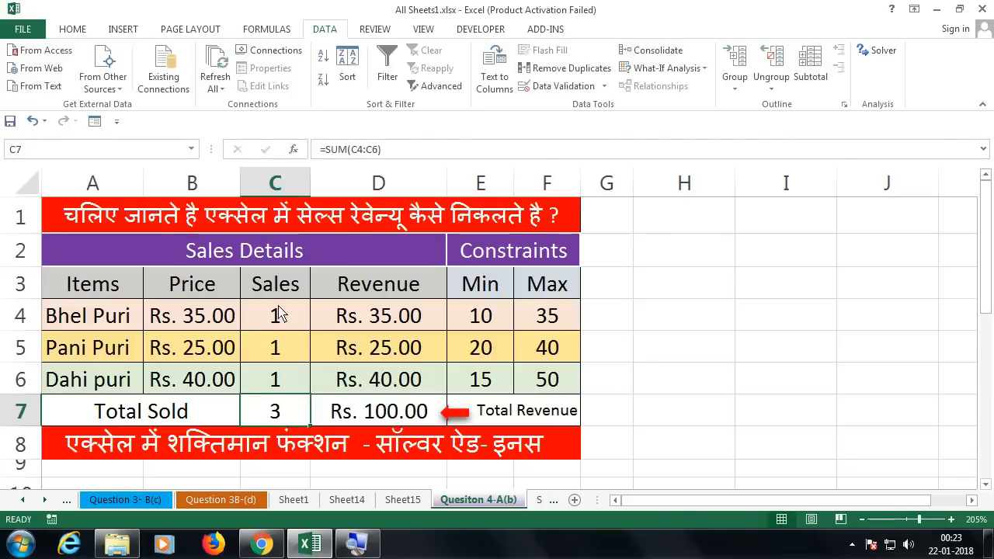
Check the quantities in C4:C6 against the Total Sold cell C7 and the total revenue in D7.
left_click_drag(278, 313, 293, 386)
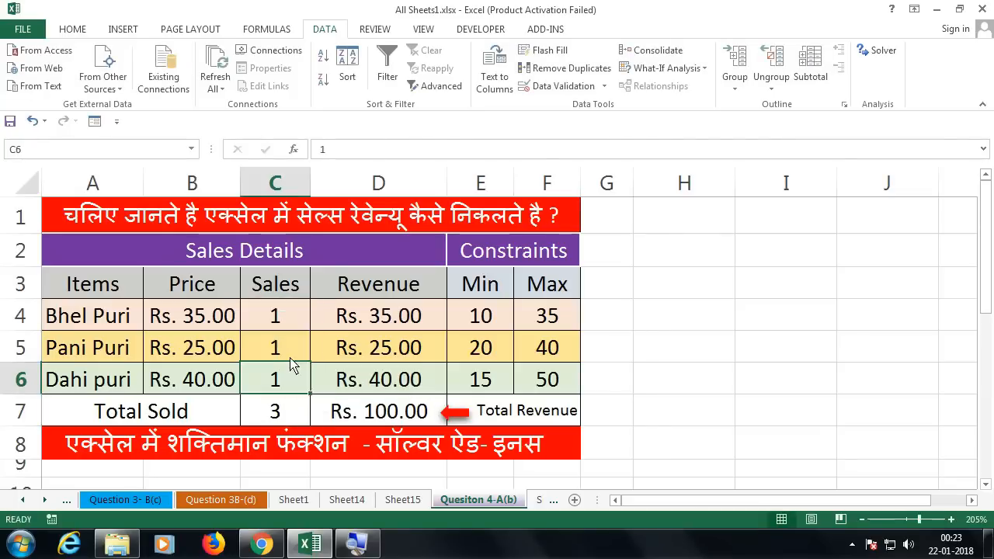
left_click(288, 317)
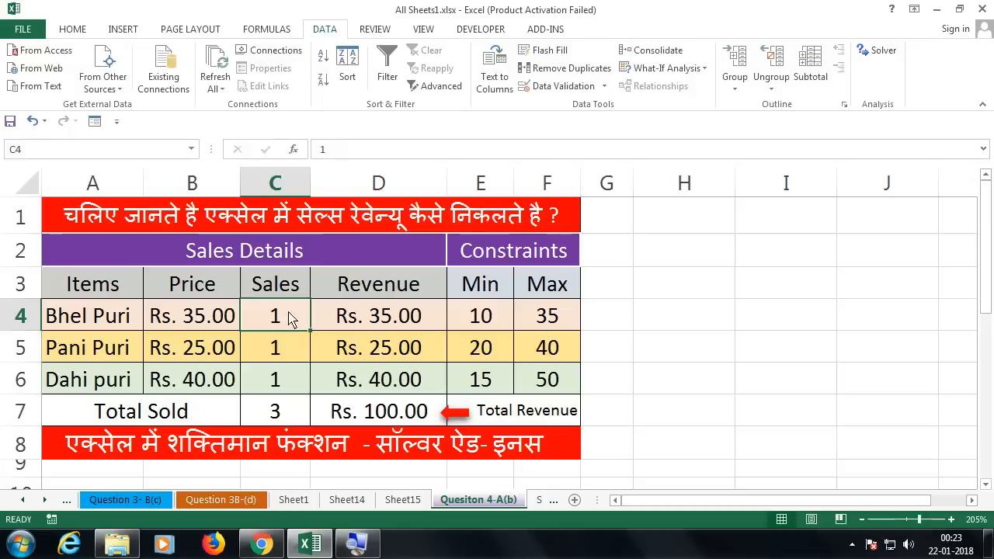
left_click(288, 355)
left_click(289, 382)
left_click(284, 414)
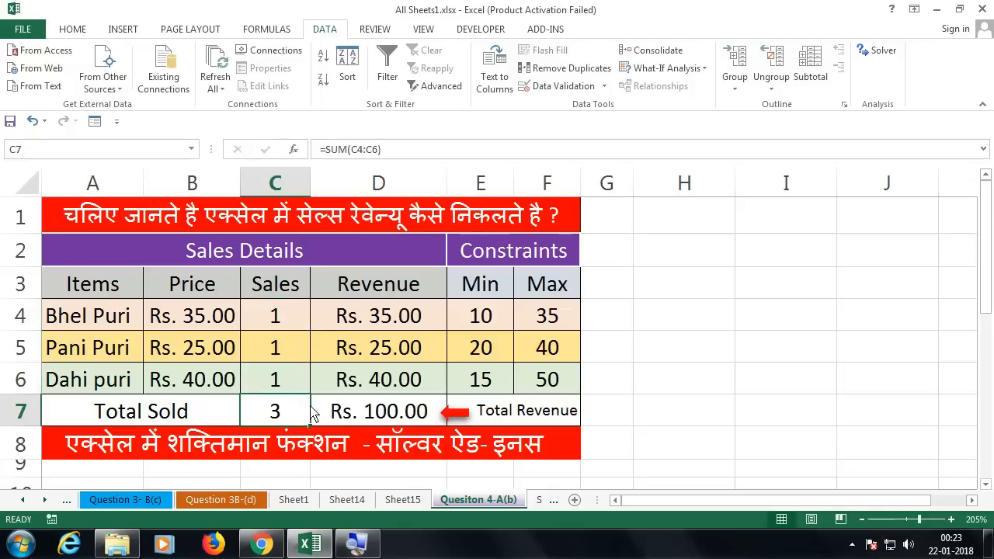
left_click(350, 416)
left_click(299, 319)
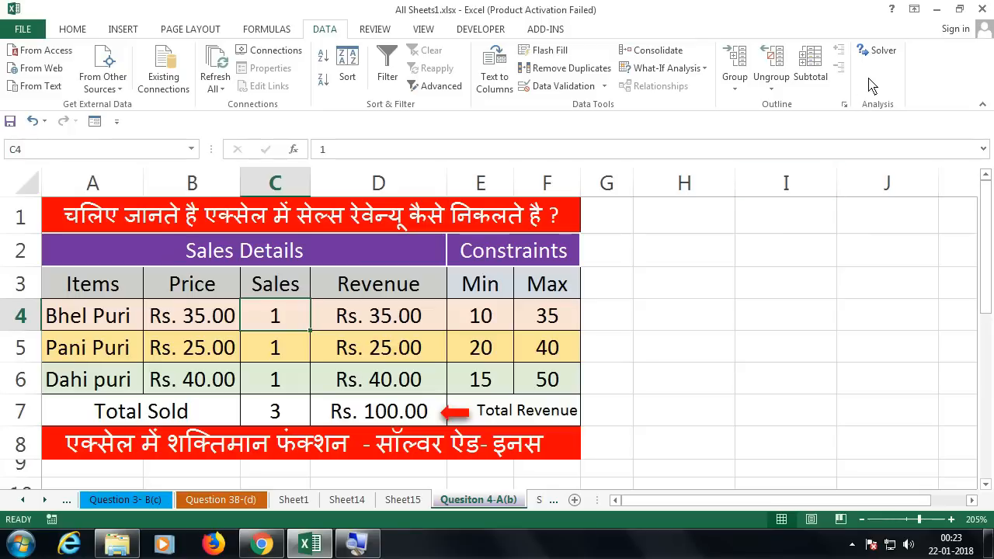
Run Solver to maximize D7 by changing C4:C6 under the existing constraints, using GRG Nonlinear, and keep the solution.
left_click(879, 50)
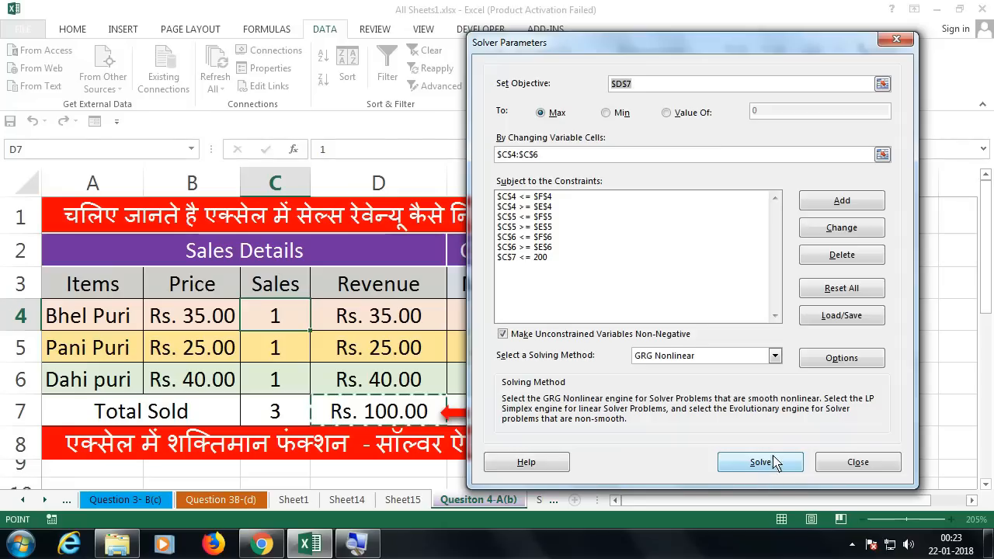
left_click(896, 39)
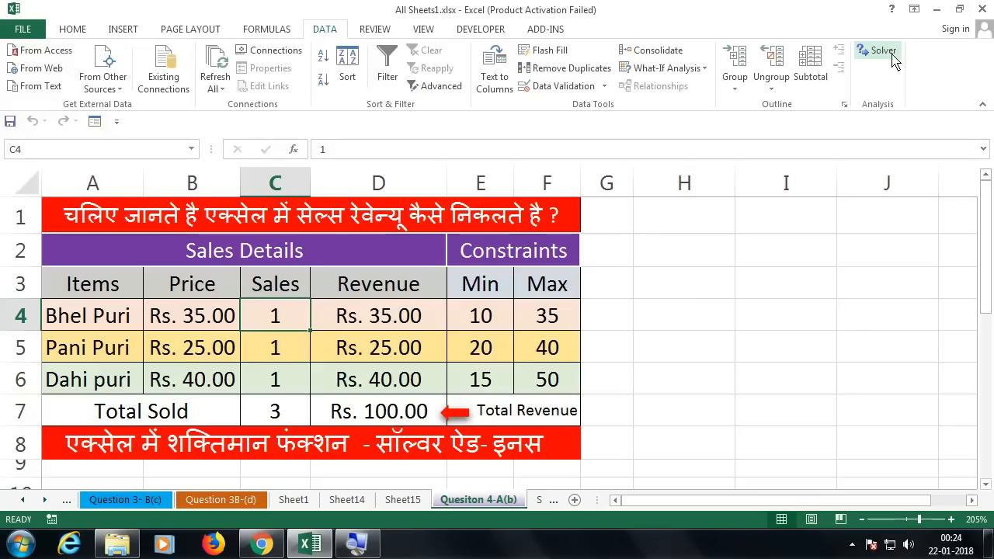
left_click(886, 52)
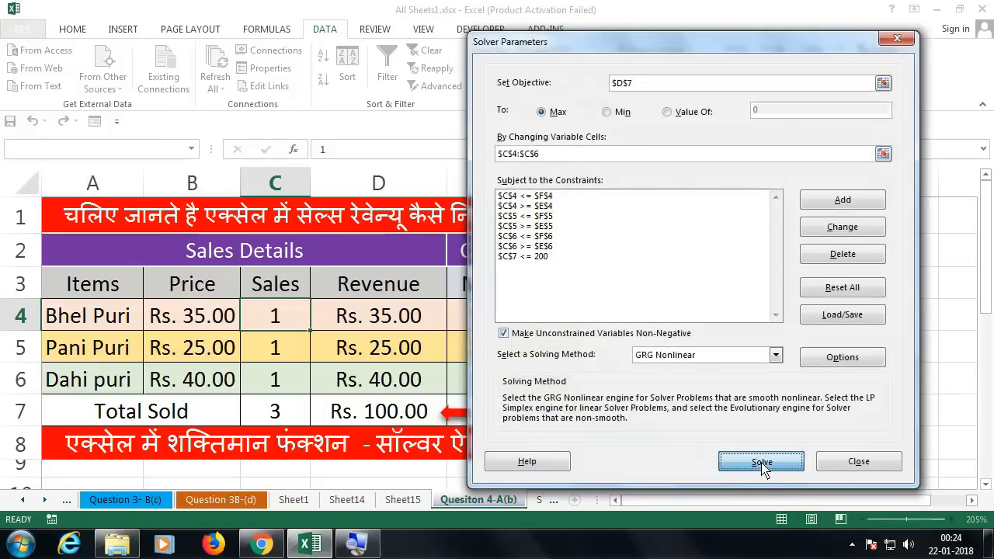
left_click(761, 462)
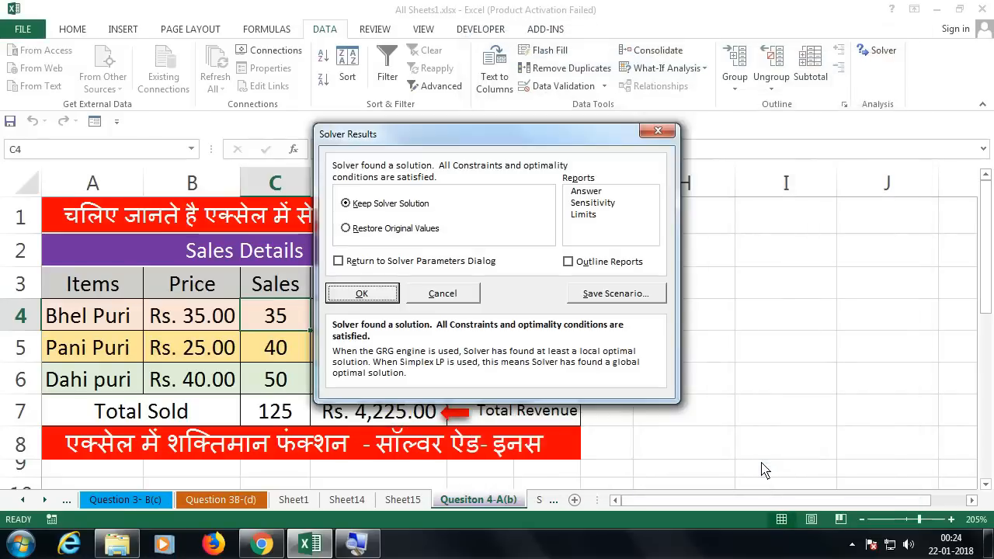
left_click(362, 294)
Review the totals in C7 and D7, and compare each item's solved quantity with its limits in the Constraints columns.
left_click(286, 421)
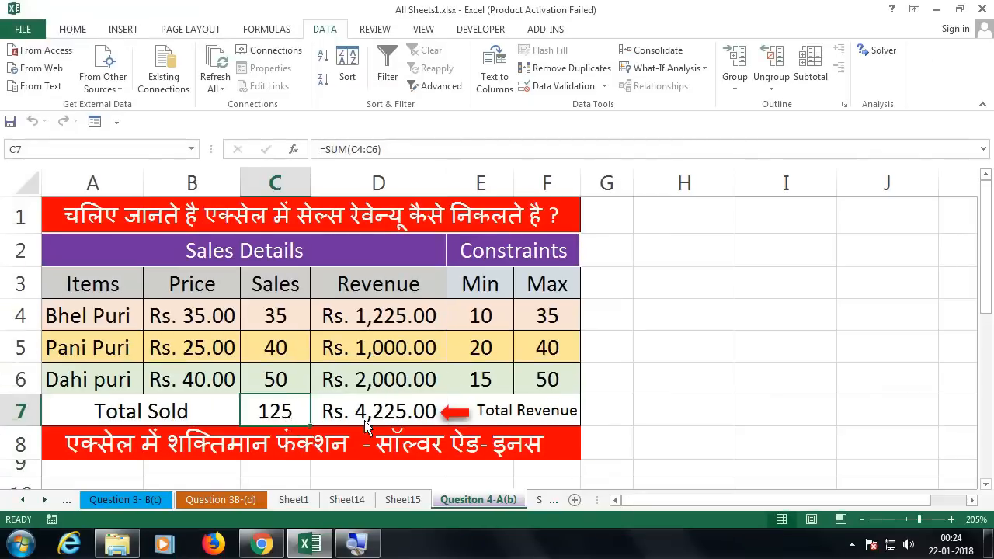
left_click(371, 424)
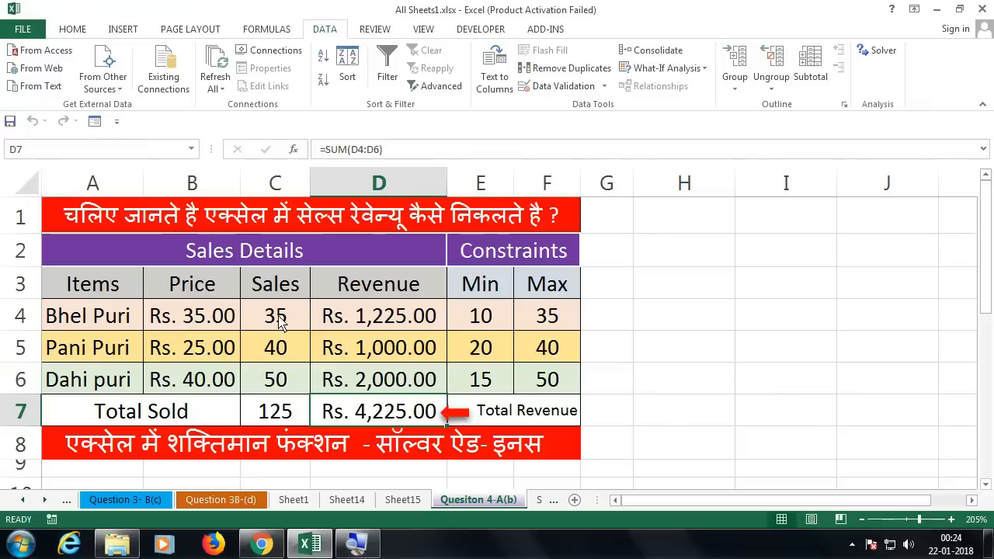
left_click_drag(278, 318, 280, 382)
left_click_drag(542, 322, 459, 326)
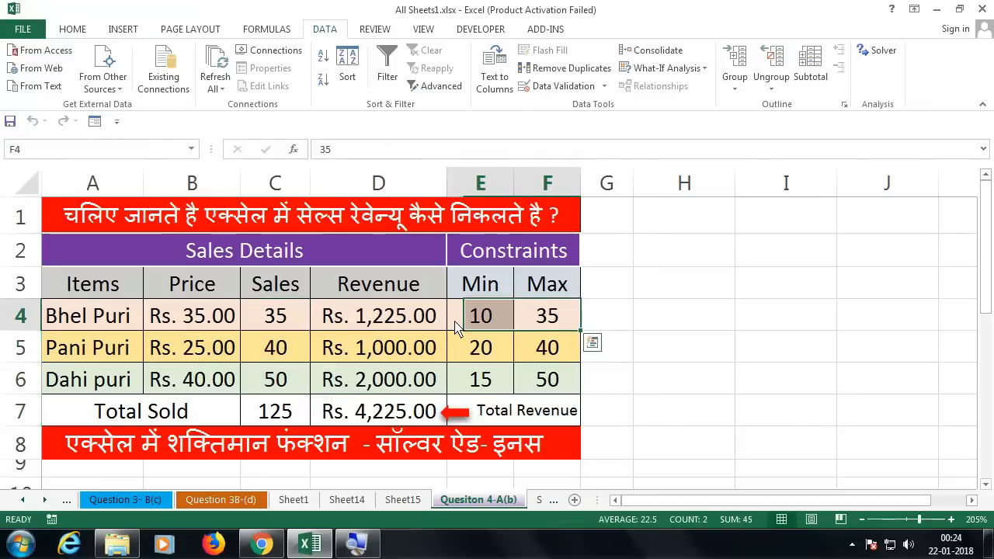
left_click(297, 320)
left_click(571, 354)
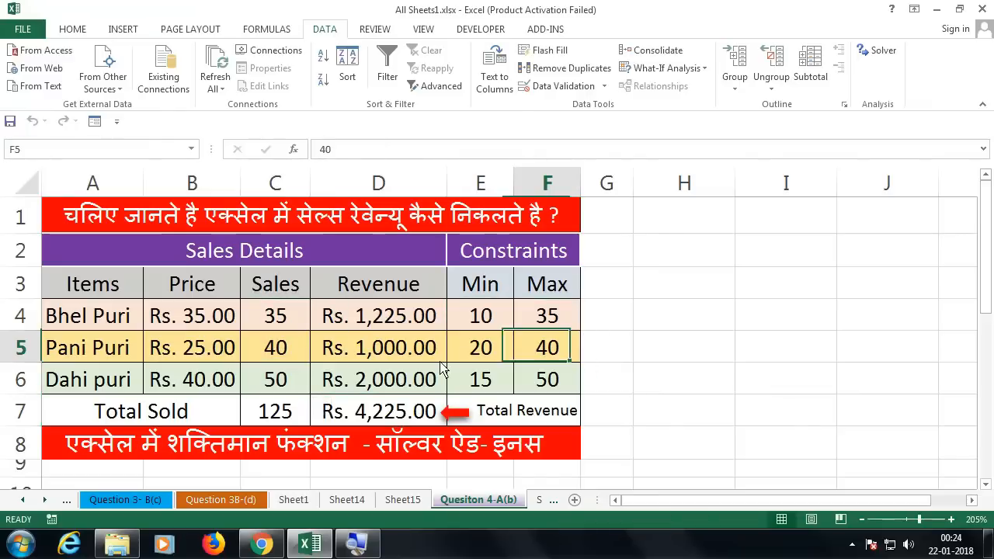
left_click(269, 355)
left_click(562, 386)
left_click(280, 388)
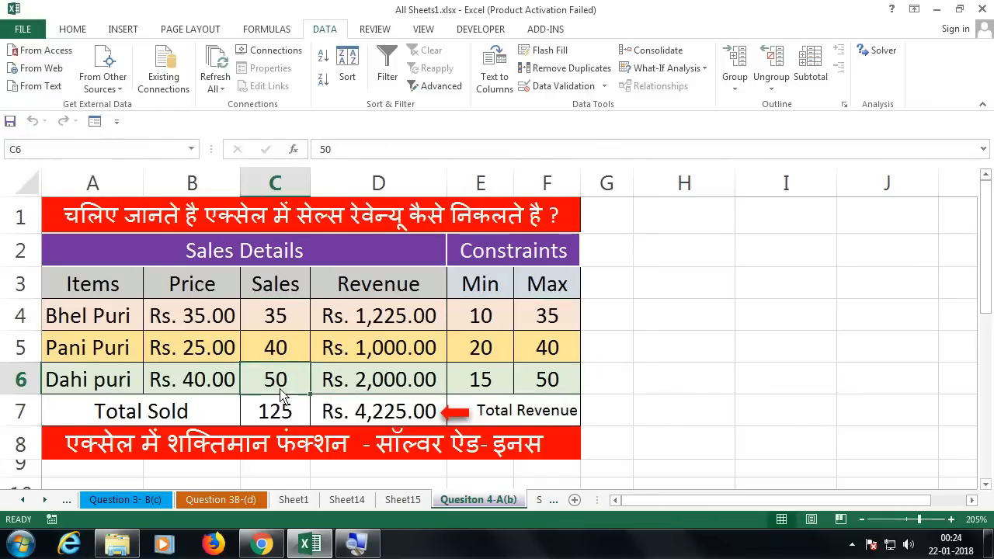
Examine the solved quantities in C4:C6 together with the Total Sold cell C7 and the Max limits in F4:F6.
left_click_drag(303, 327, 280, 381)
left_click(286, 321)
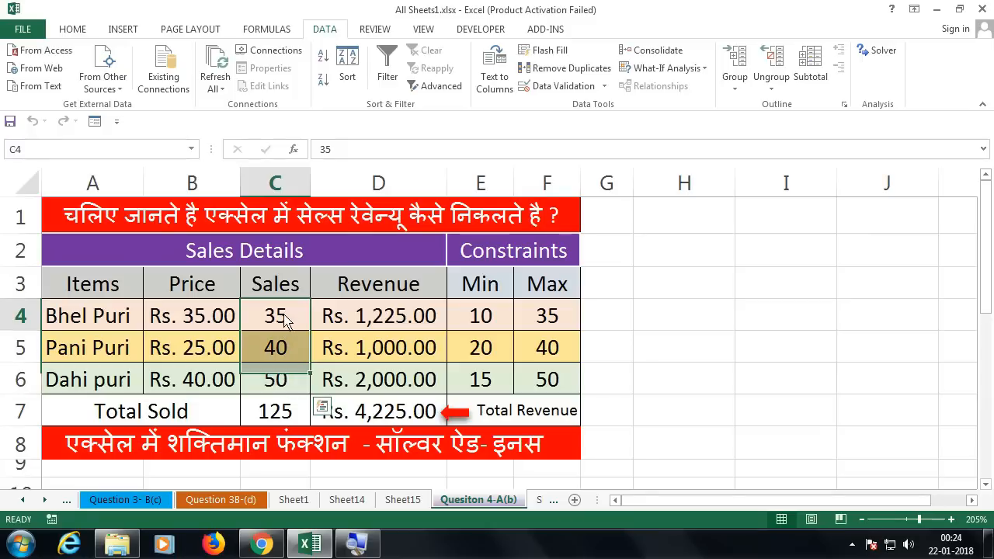
left_click_drag(285, 321, 297, 379)
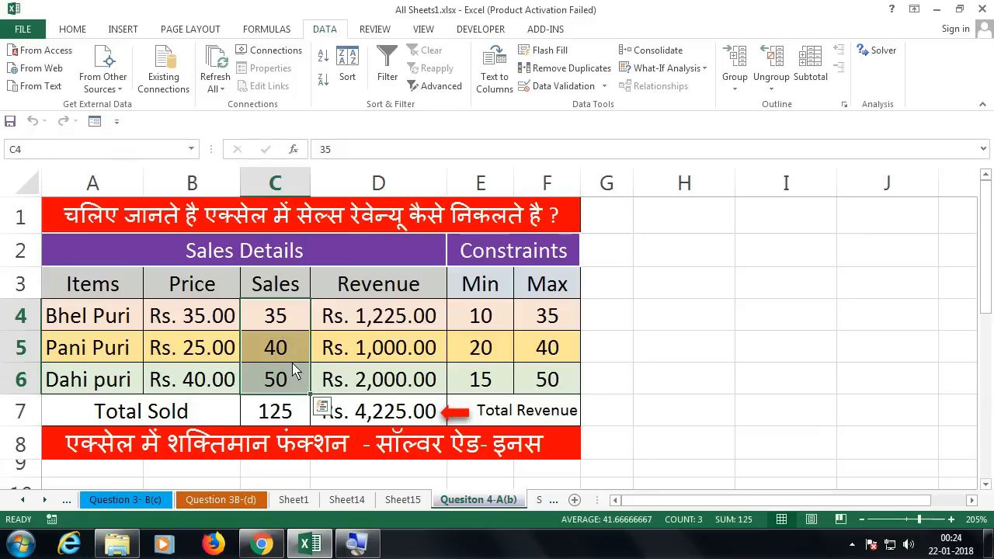
left_click_drag(296, 318, 311, 392)
left_click(294, 420)
left_click(296, 327)
left_click_drag(557, 325, 543, 379)
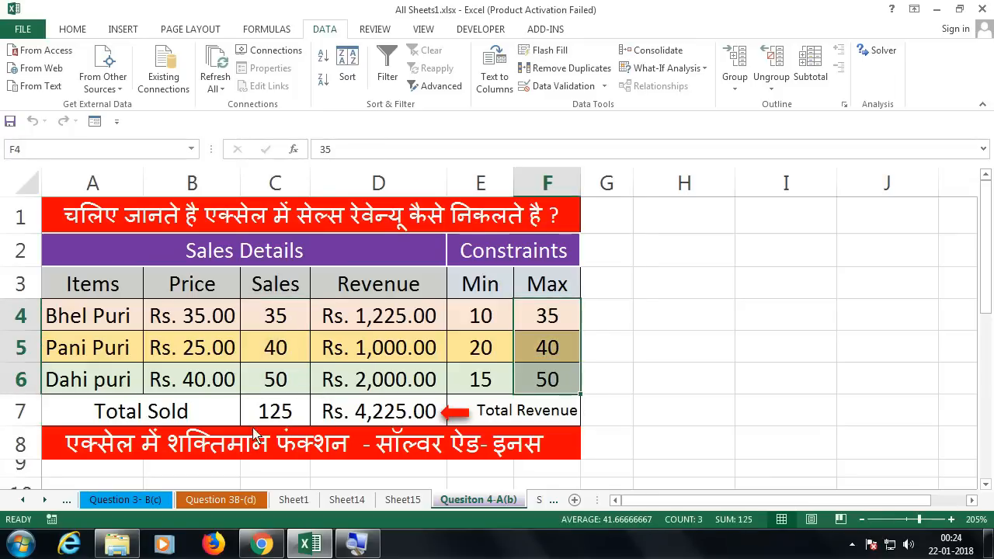
left_click(273, 415)
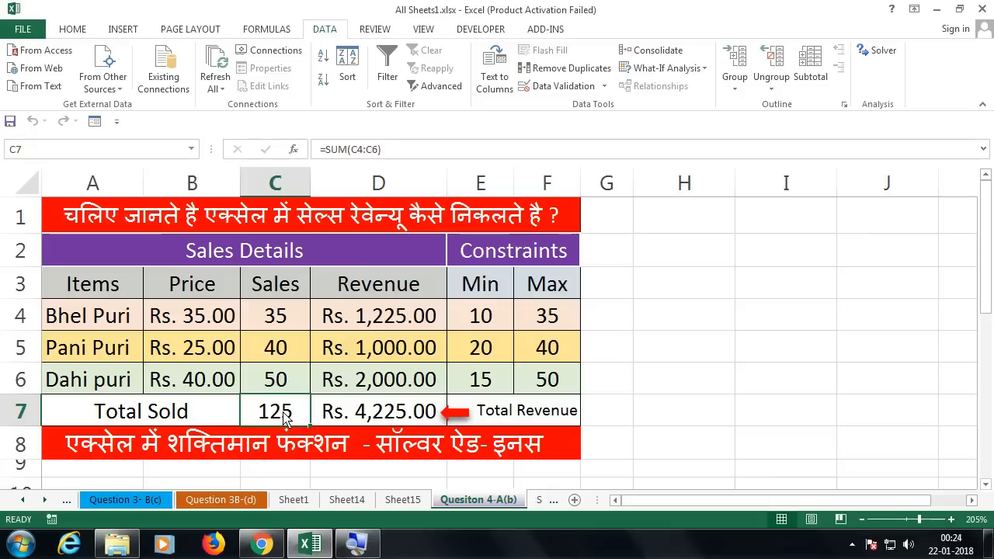
left_click_drag(276, 325, 277, 381)
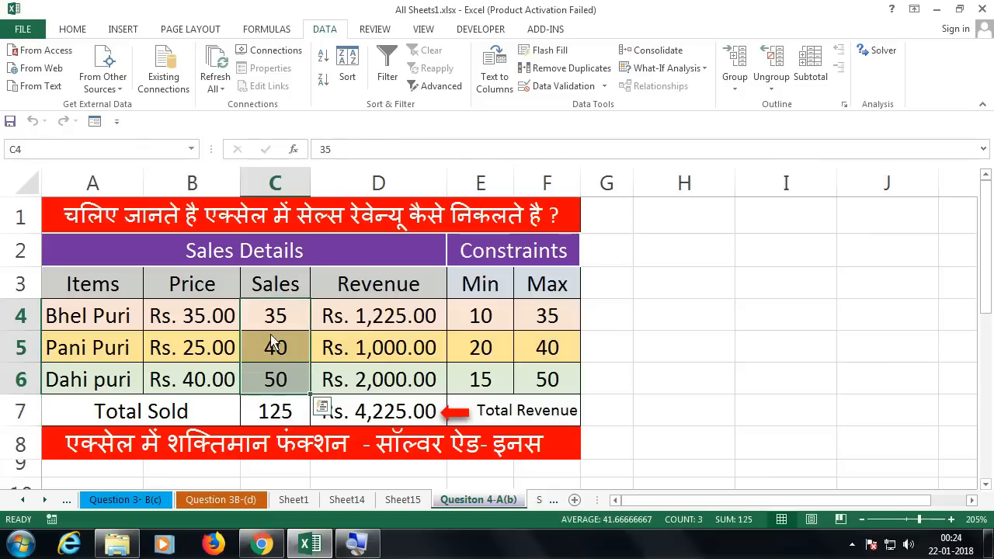
left_click(284, 417)
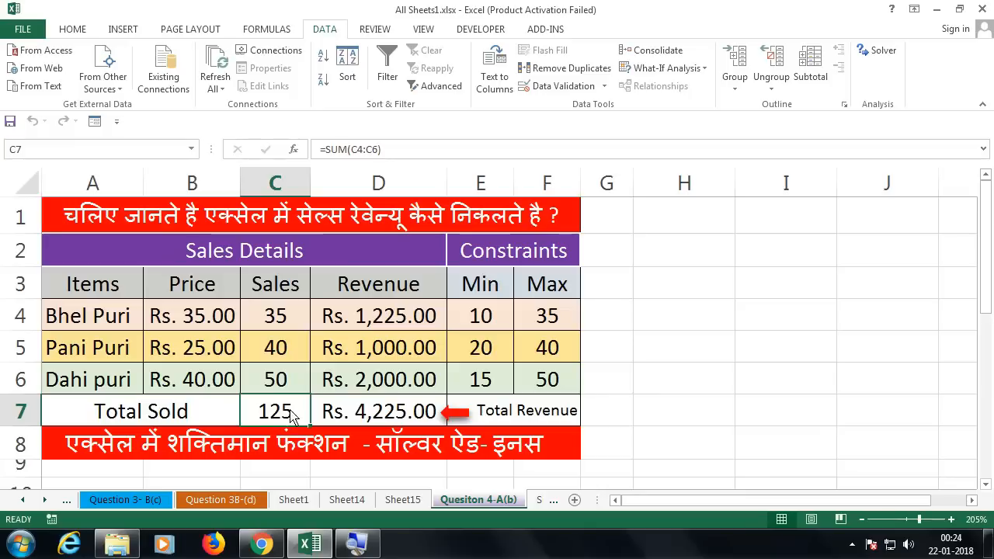
Compare the solved quantities again with the full constraint range E4:F6, the Total Sold cell and the Max column.
left_click_drag(290, 322, 290, 379)
left_click_drag(461, 326, 548, 381)
left_click(287, 415)
left_click_drag(539, 317, 540, 380)
left_click_drag(288, 322, 295, 392)
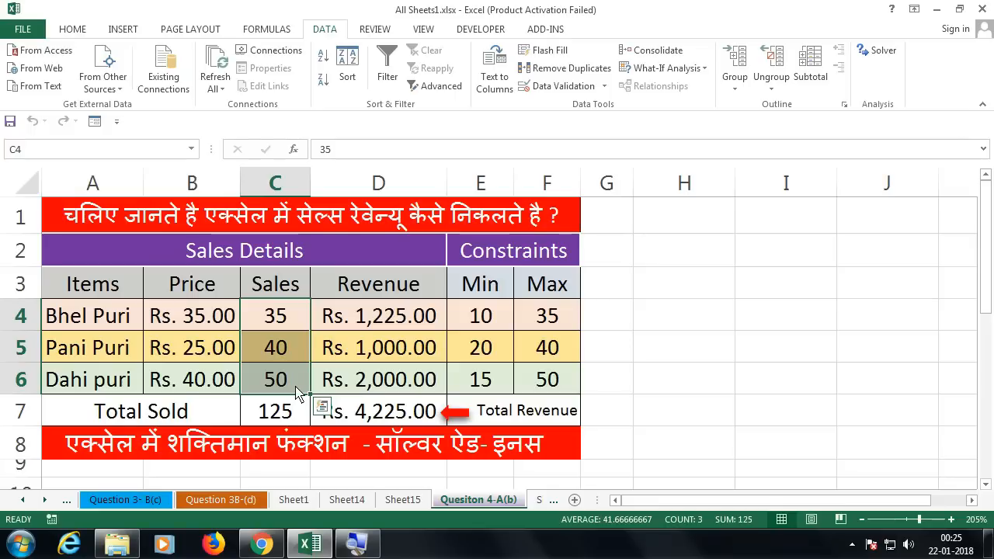
Reset the solved sales quantities in C4:C6 to 1 for all three items.
left_click(290, 327)
key("End")
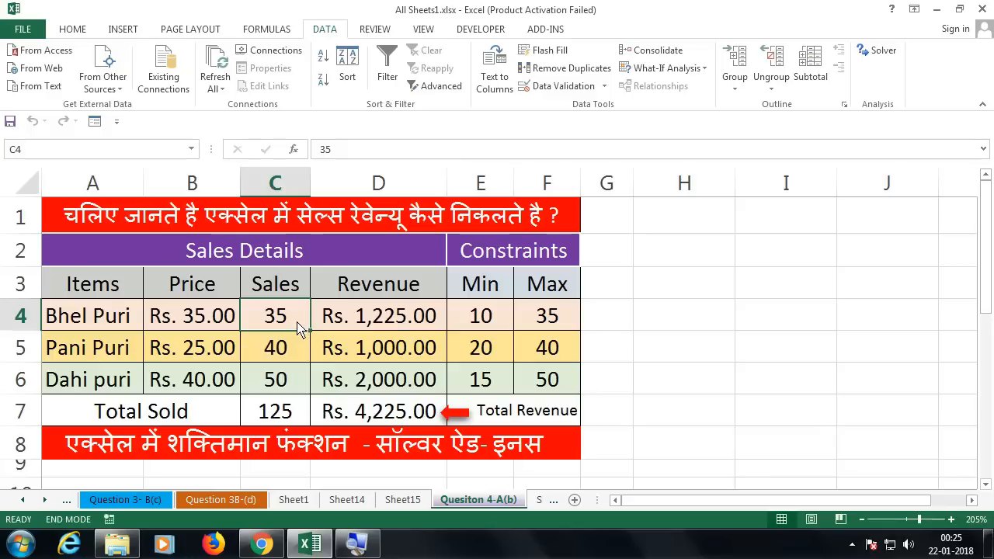
type("1")
key("Return")
type("1")
key("Return")
type("1")
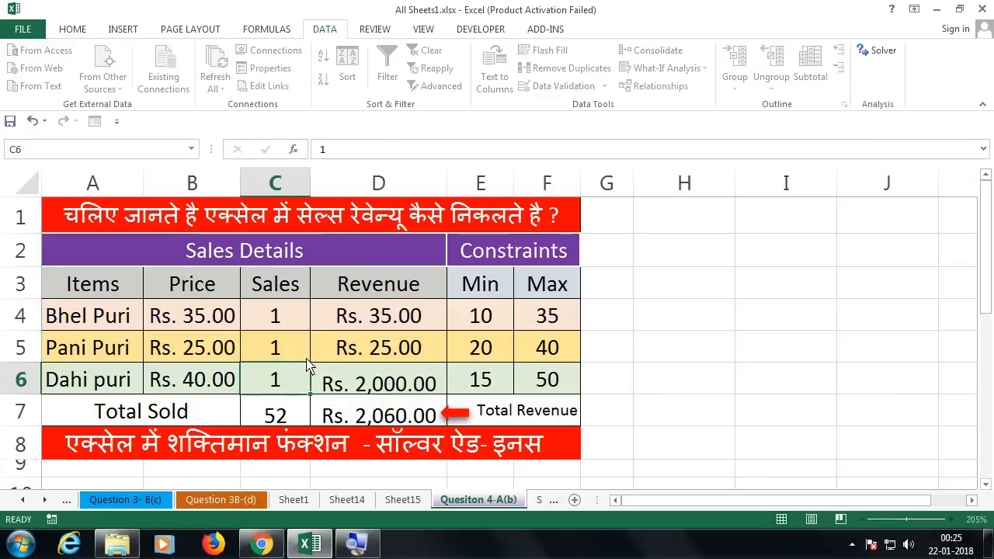
key("Return")
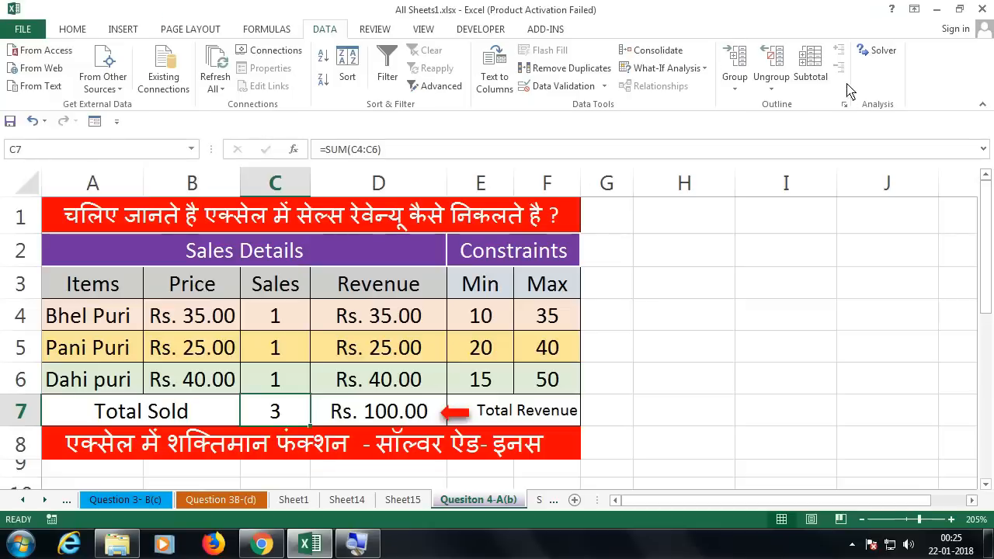
Reset all Solver options and cell selections, and close the Solver parameters.
left_click(862, 23)
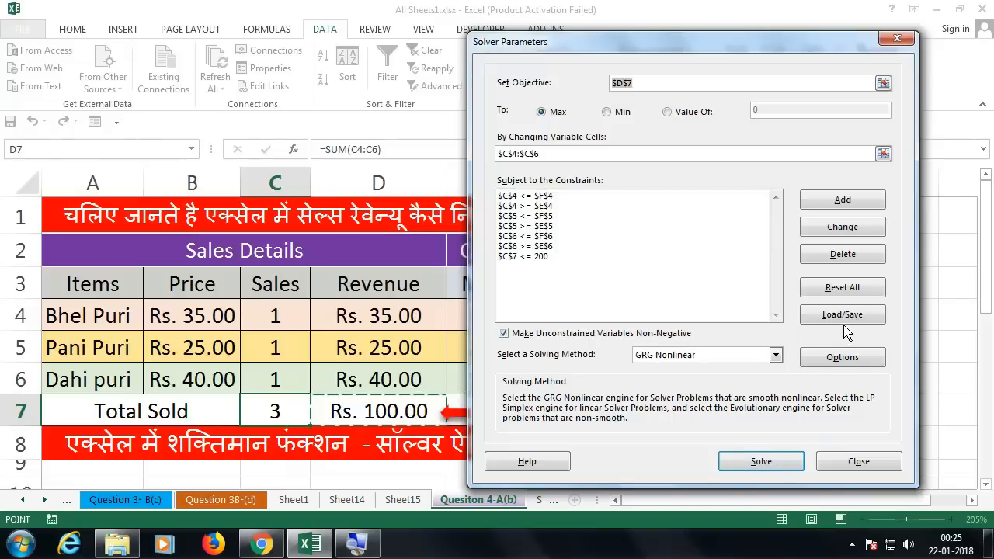
left_click(843, 288)
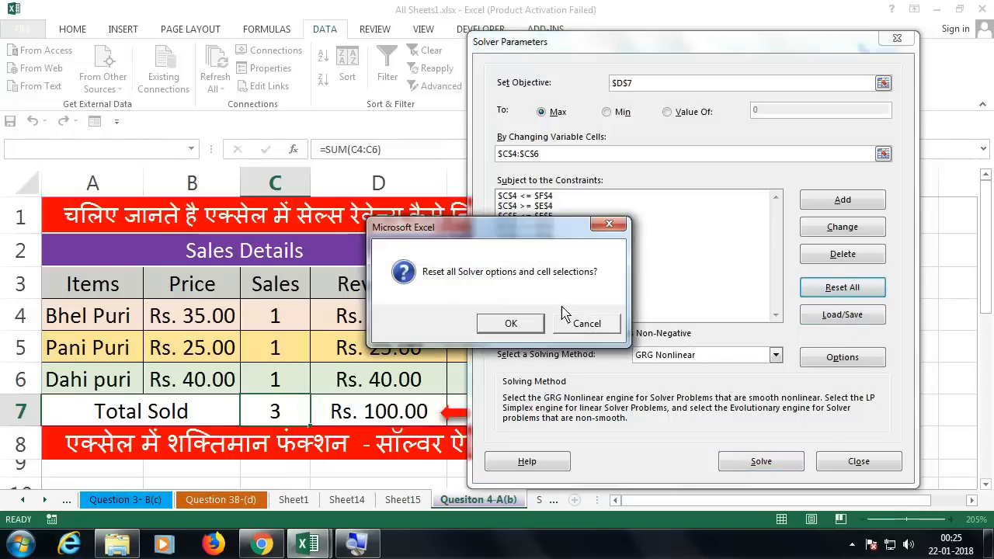
left_click(533, 327)
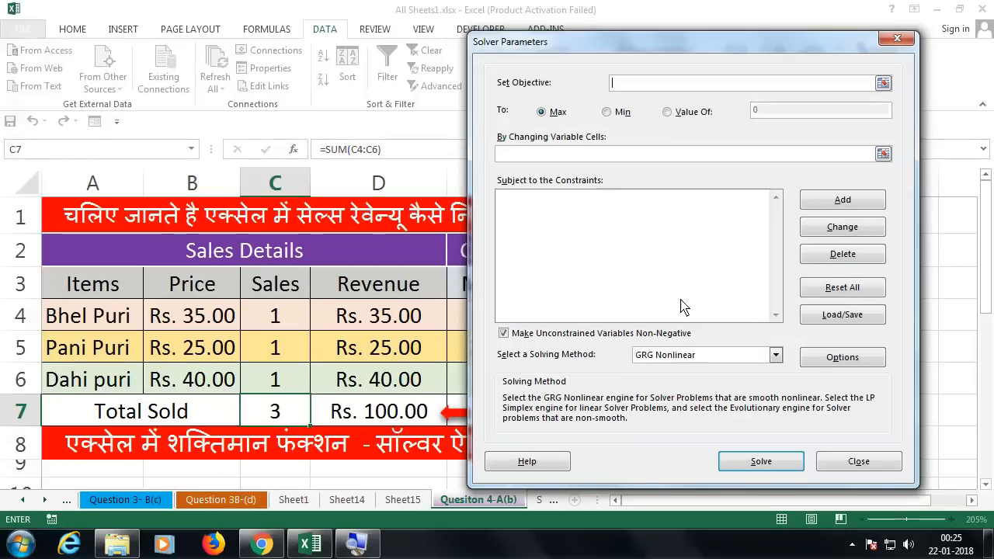
left_click(868, 462)
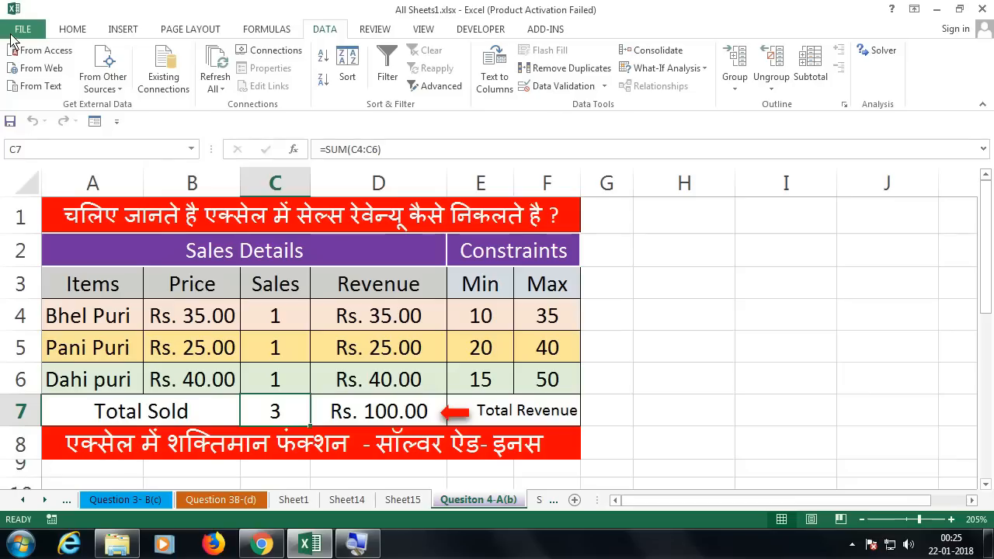
Disable the Solver Add-in through Excel's add-in management options.
left_click(11, 34)
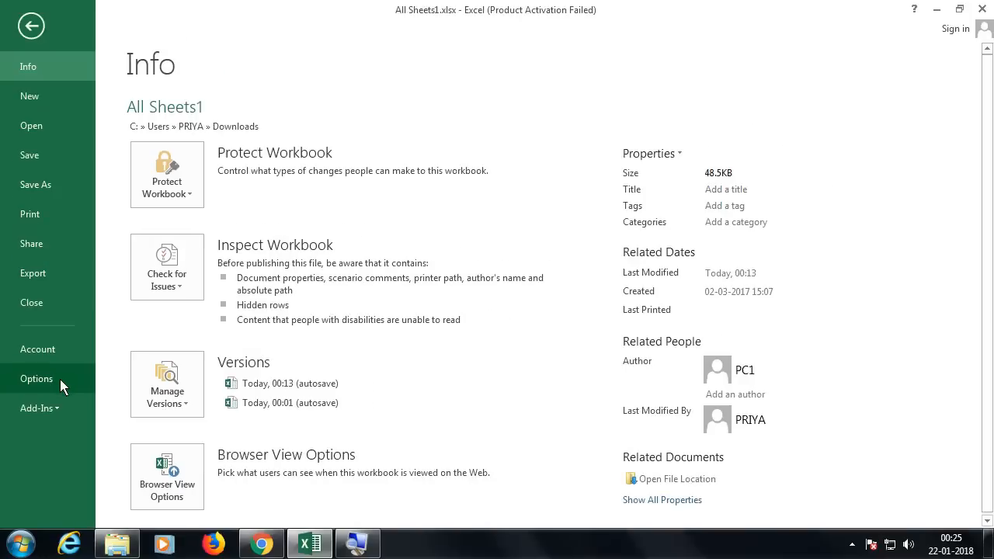
left_click(62, 386)
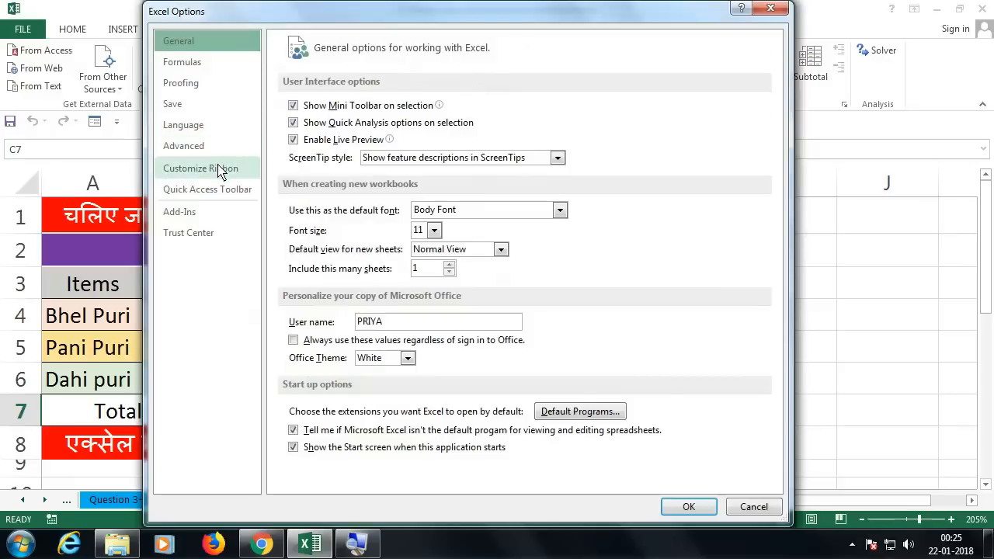
left_click(202, 216)
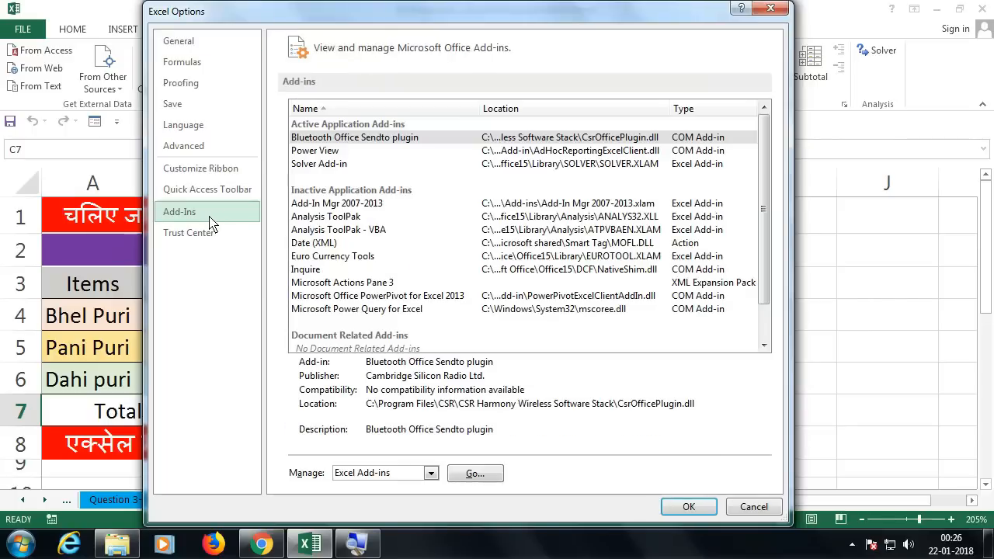
left_click(475, 474)
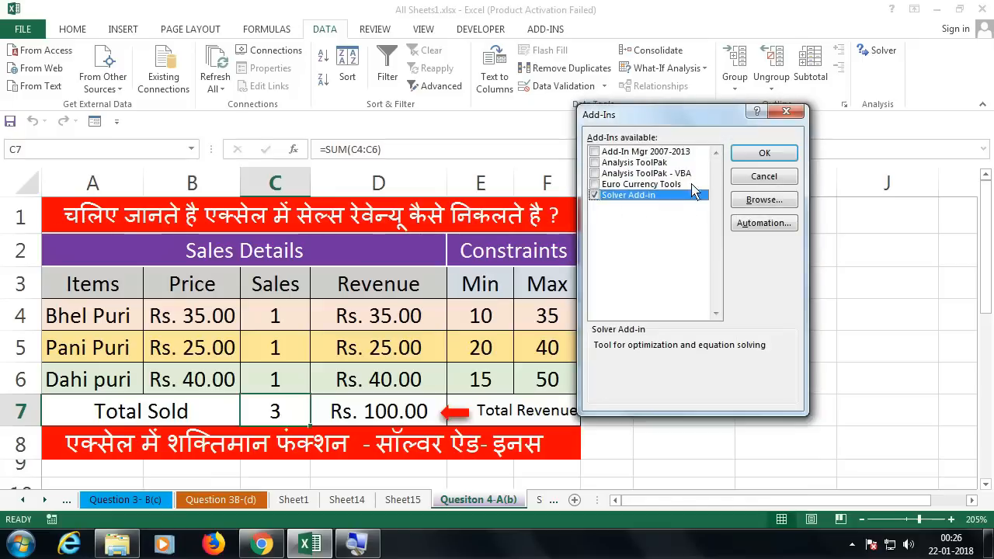
left_click(595, 195)
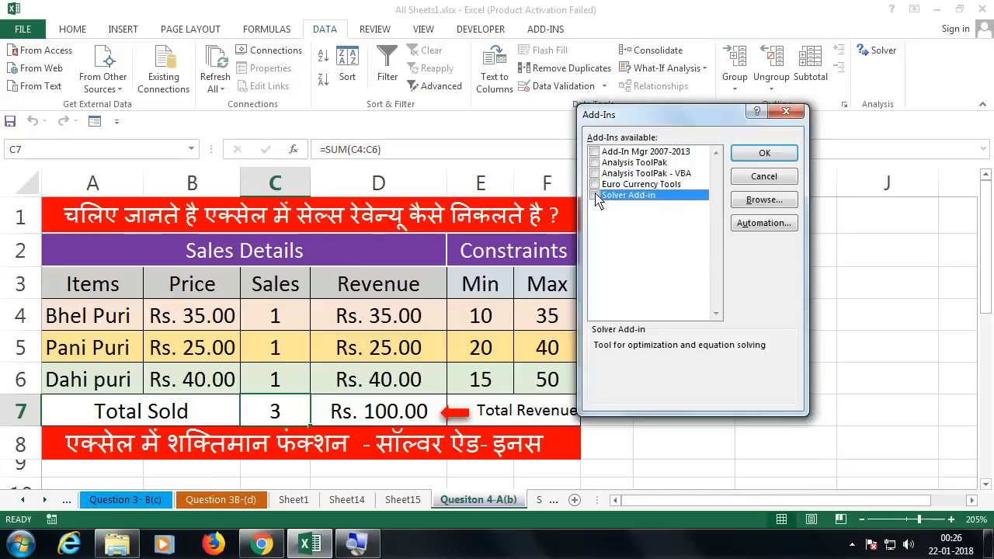
left_click(764, 153)
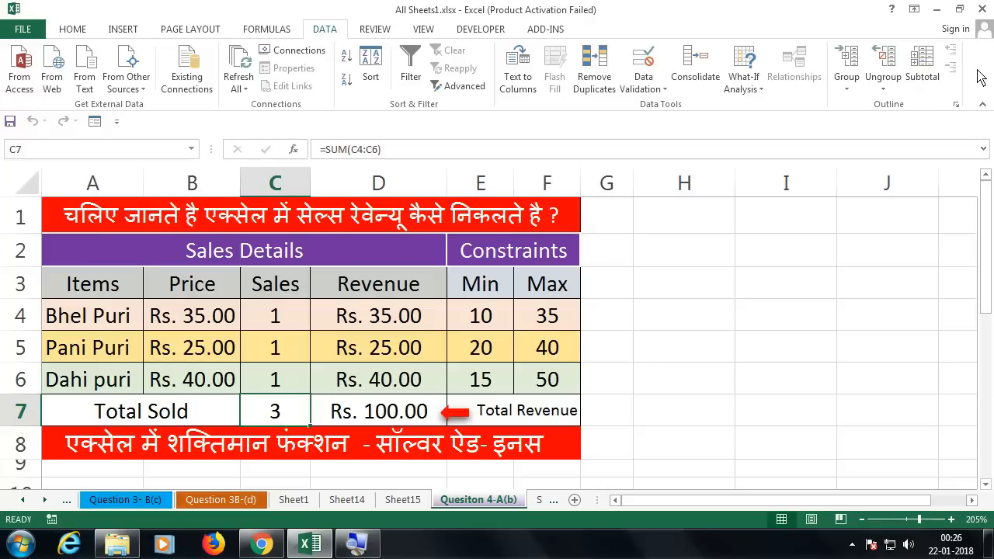
Enable the Solver Add-in through Excel's add-in management options.
left_click(23, 31)
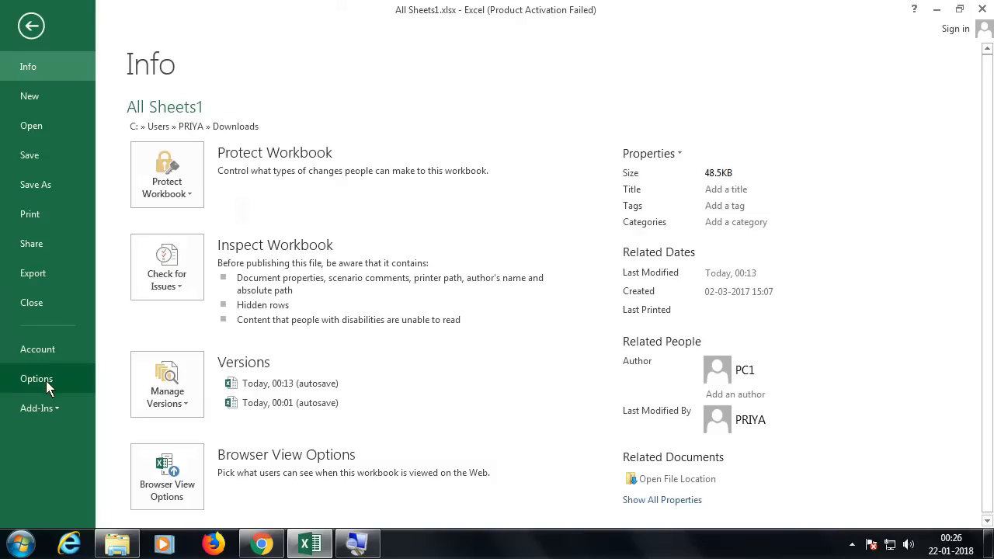
left_click(37, 380)
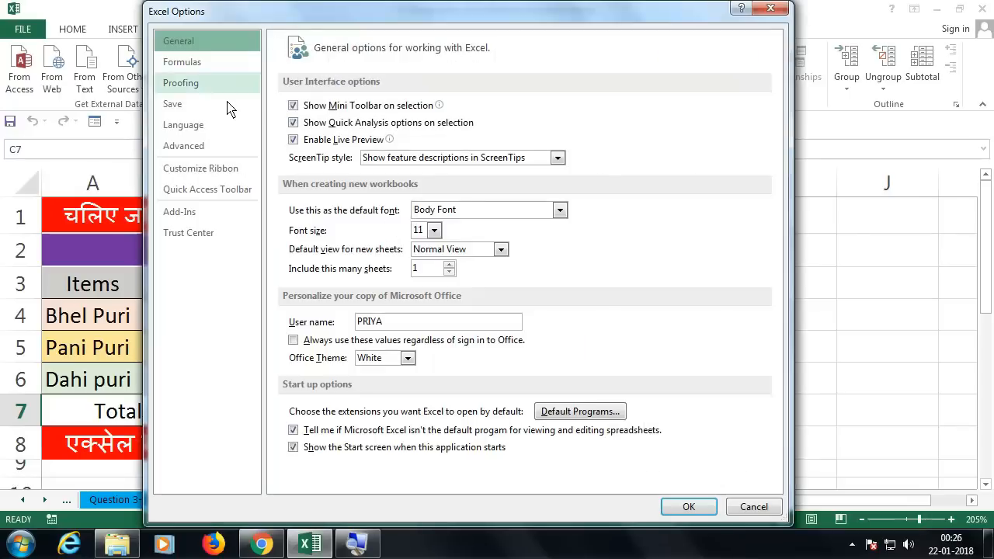
left_click(198, 221)
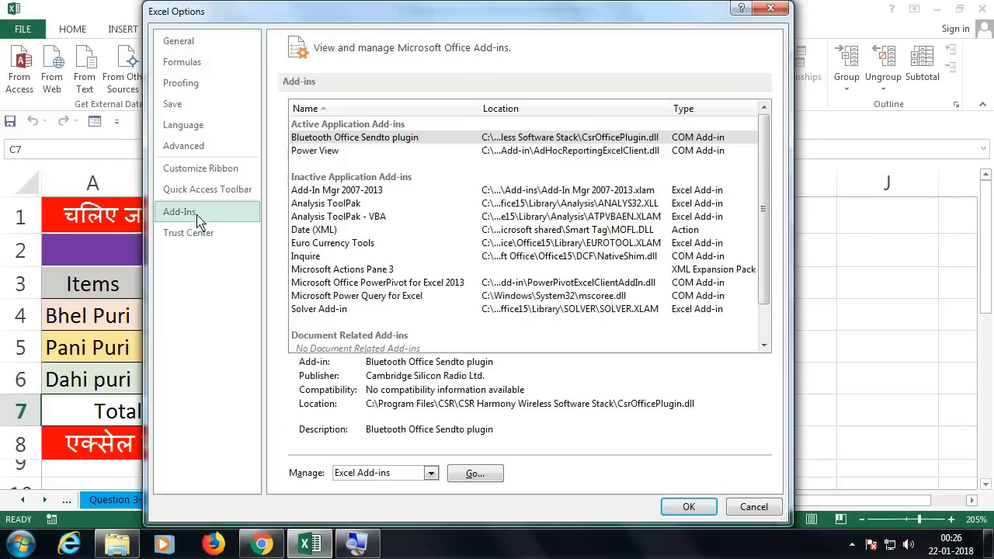
left_click(476, 474)
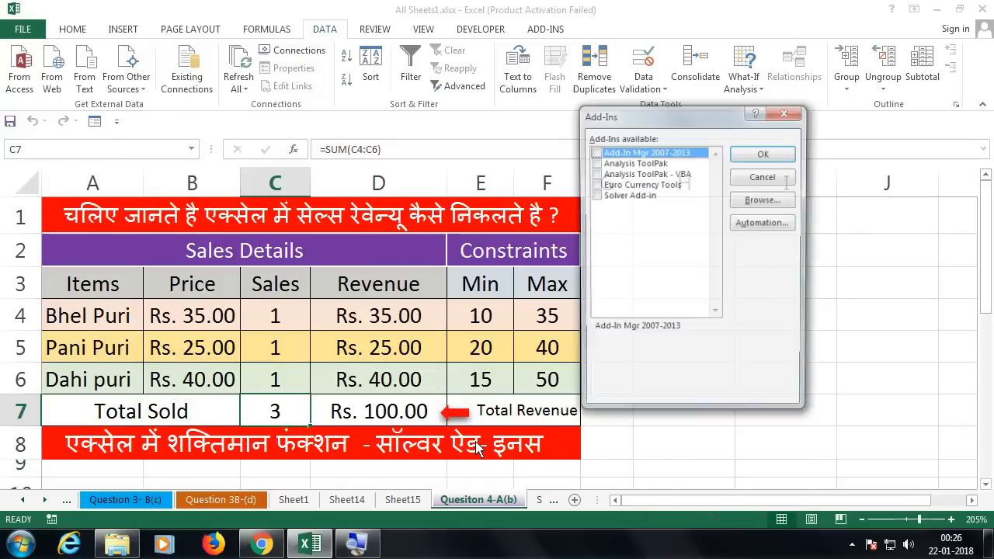
left_click(595, 195)
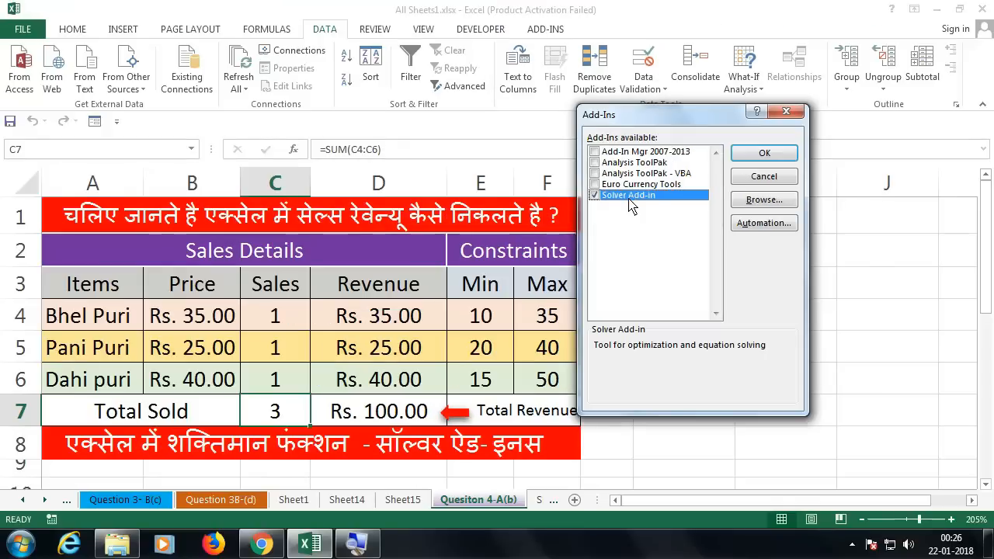
left_click(763, 154)
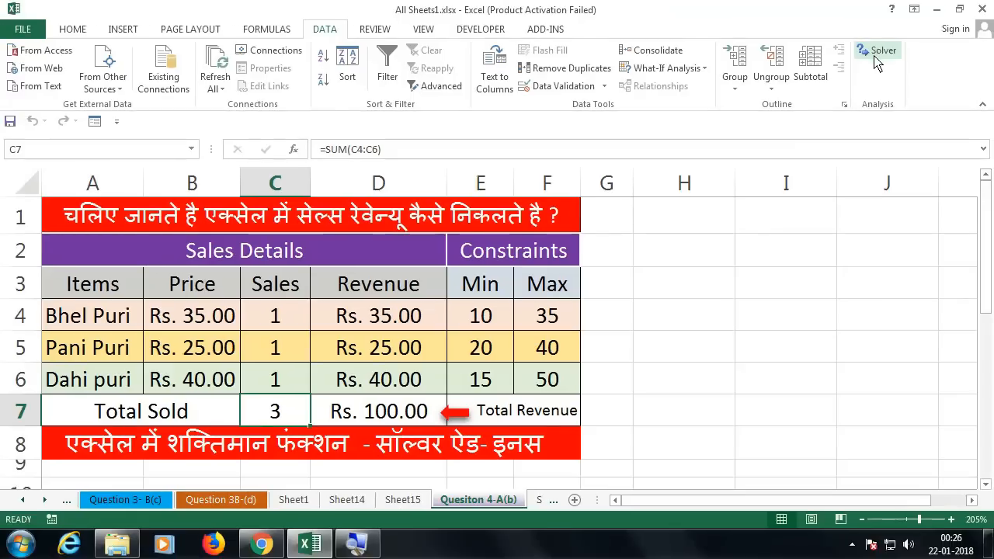
Open Solver and set its objective to maximize the total revenue cell D7.
left_click(877, 61)
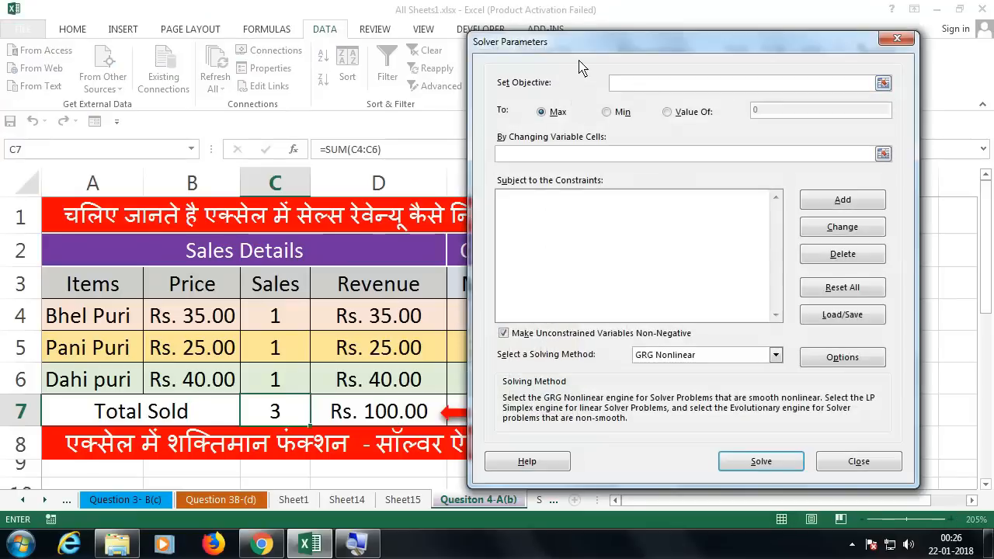
left_click_drag(585, 67, 687, 56)
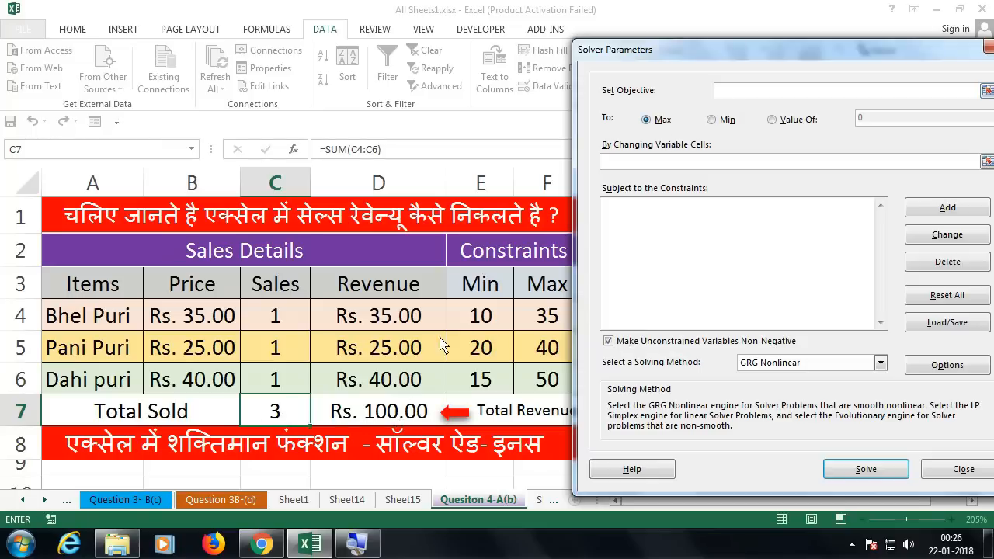
left_click(368, 419)
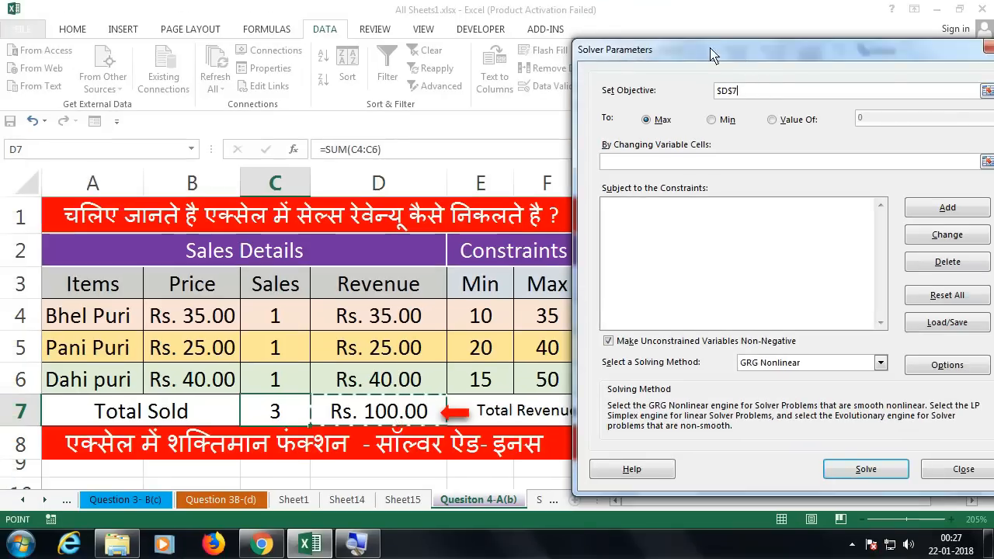
left_click_drag(710, 50, 623, 52)
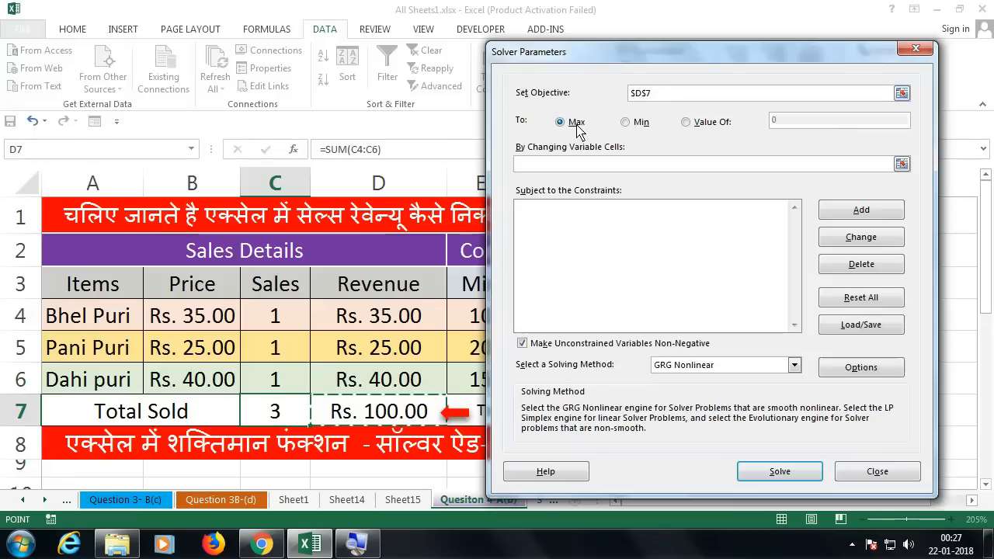
left_click(579, 123)
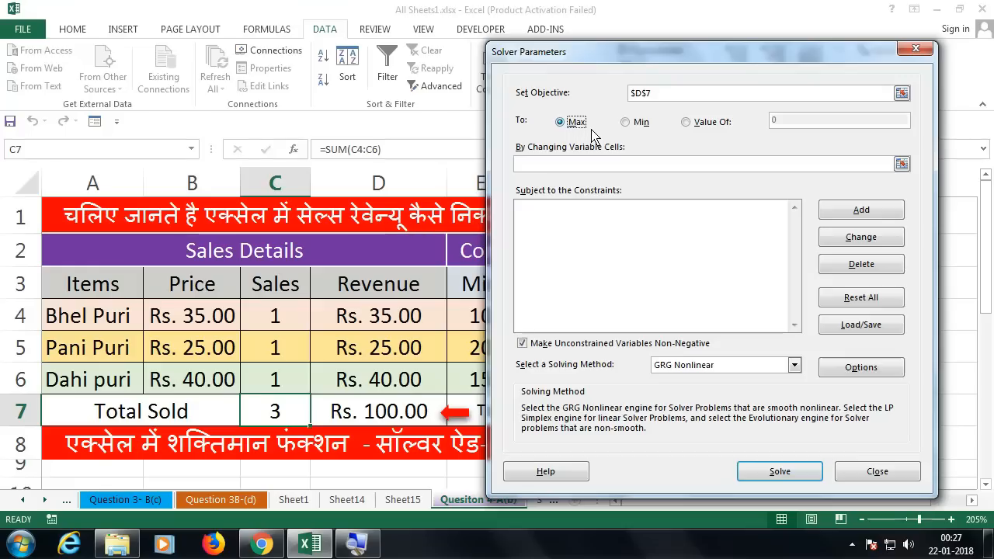
Set the sales quantities C4:C6 as Solver's changing variable cells.
left_click_drag(593, 62, 627, 60)
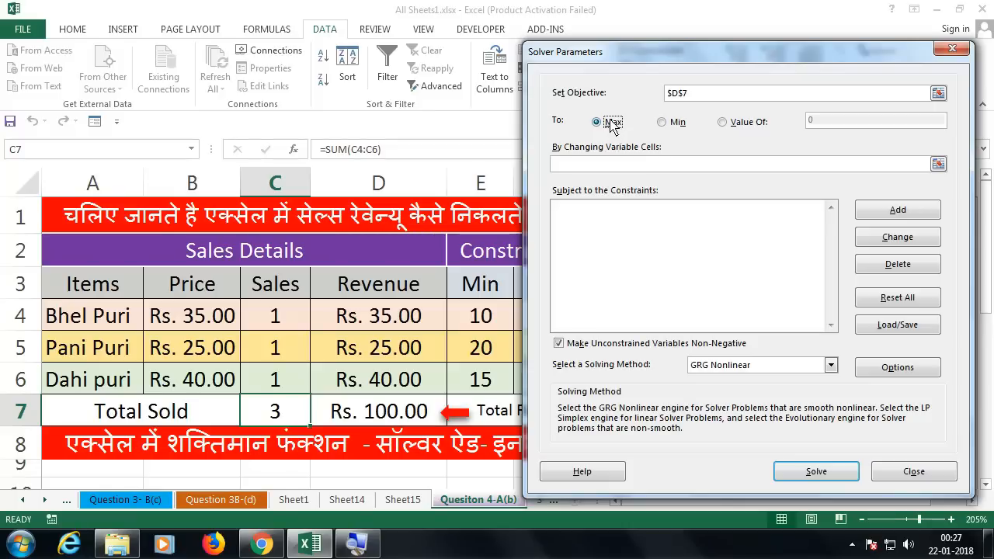
left_click(588, 165)
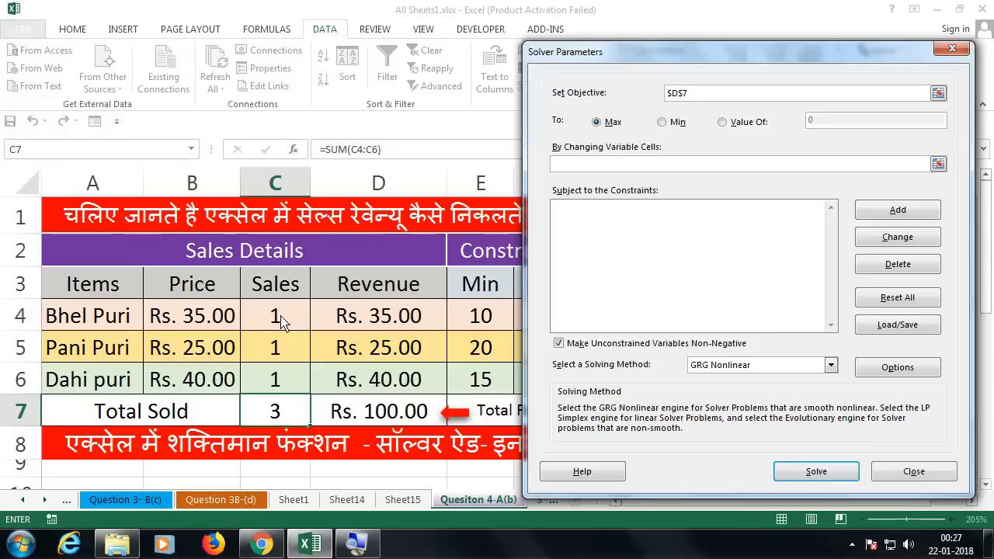
left_click_drag(282, 322, 279, 371)
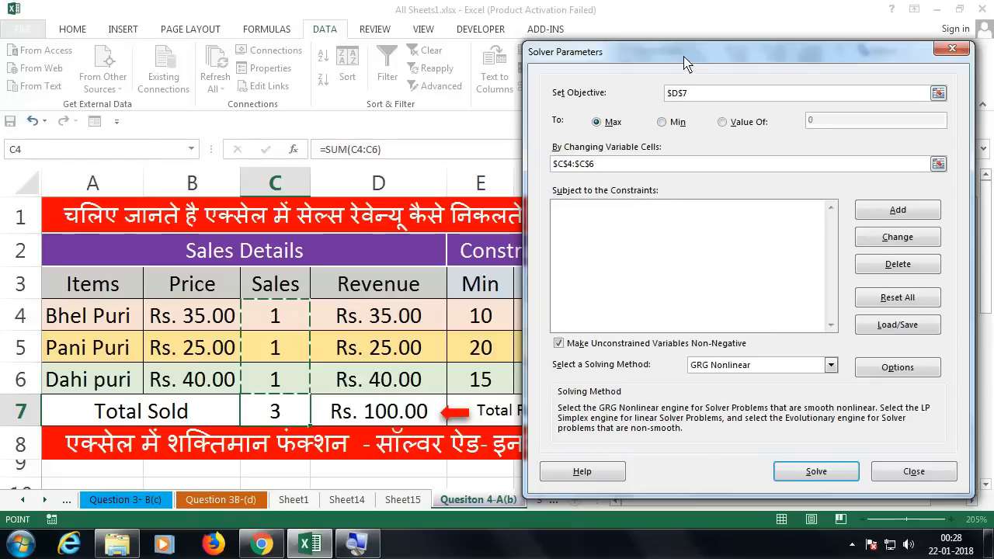
Add a Solver constraint keeping Bhel Puri's sales C4 <= its maximum in F4.
left_click_drag(684, 61, 645, 84)
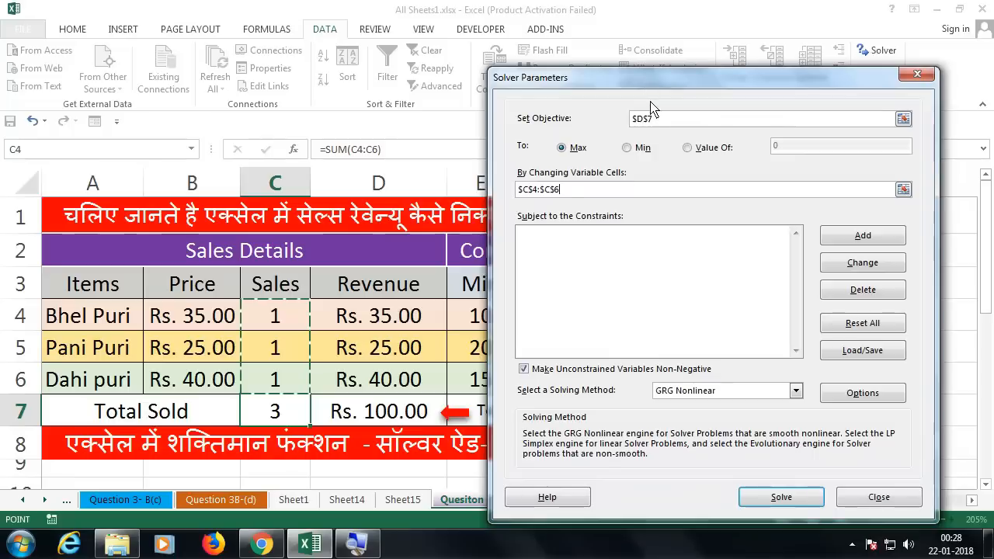
left_click(841, 238)
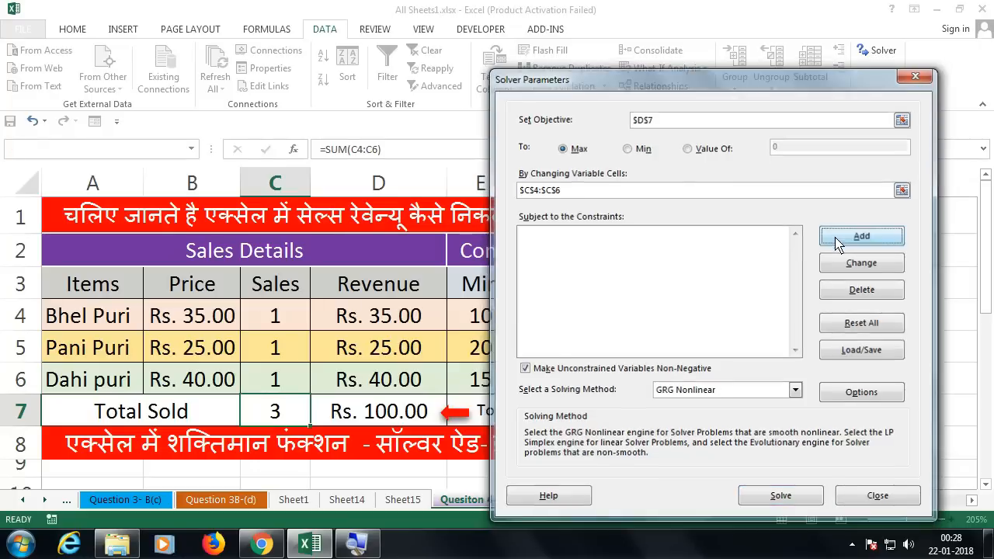
left_click_drag(613, 247, 376, 255)
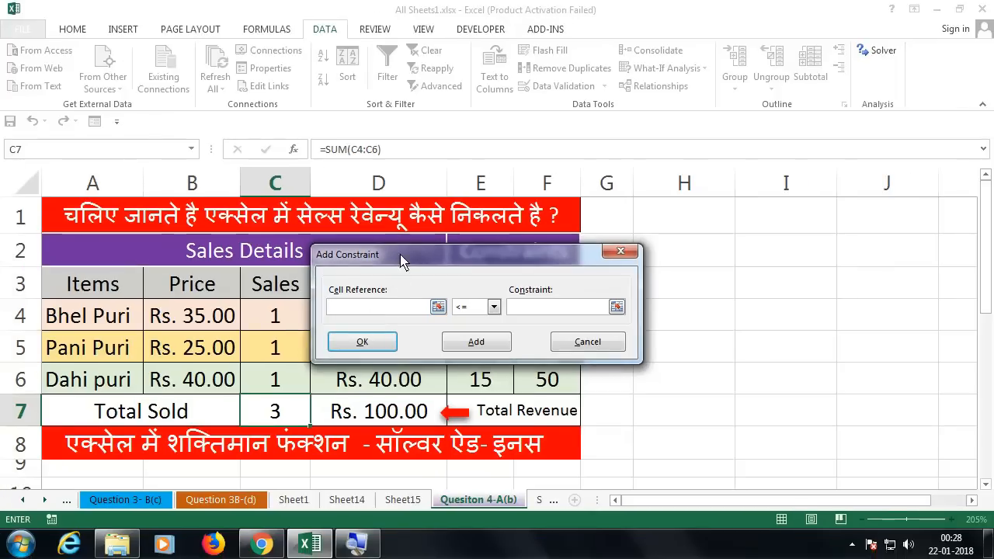
left_click_drag(404, 256, 694, 230)
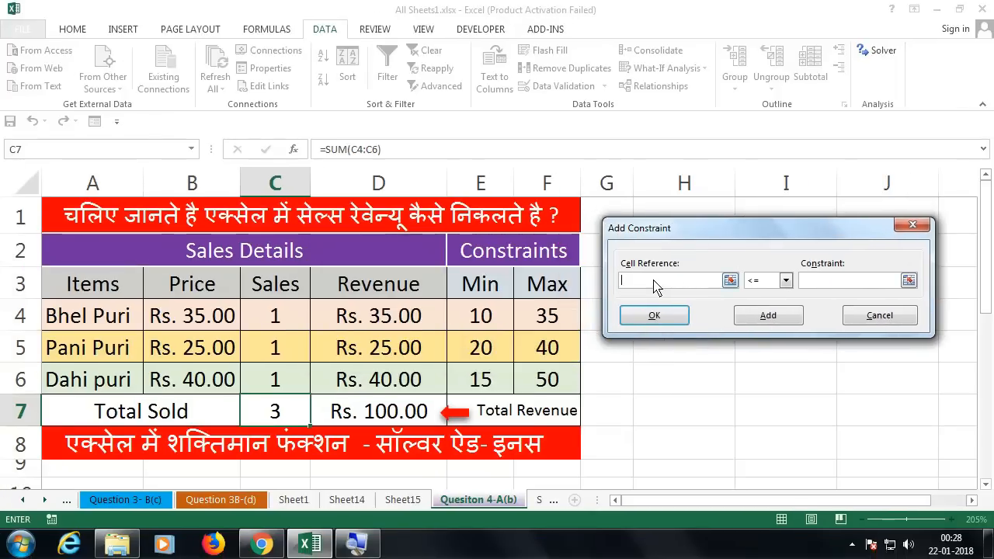
left_click(280, 324)
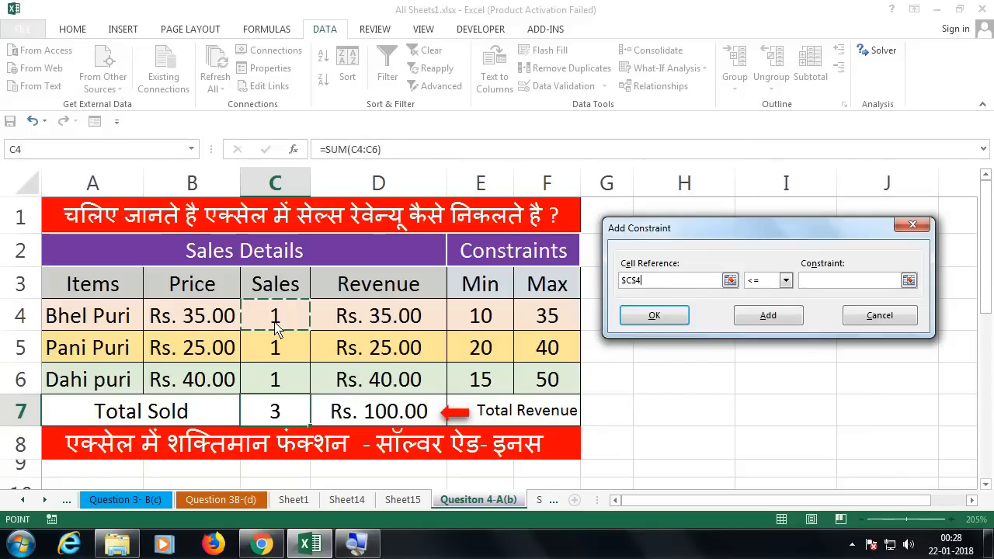
left_click_drag(701, 227, 634, 245)
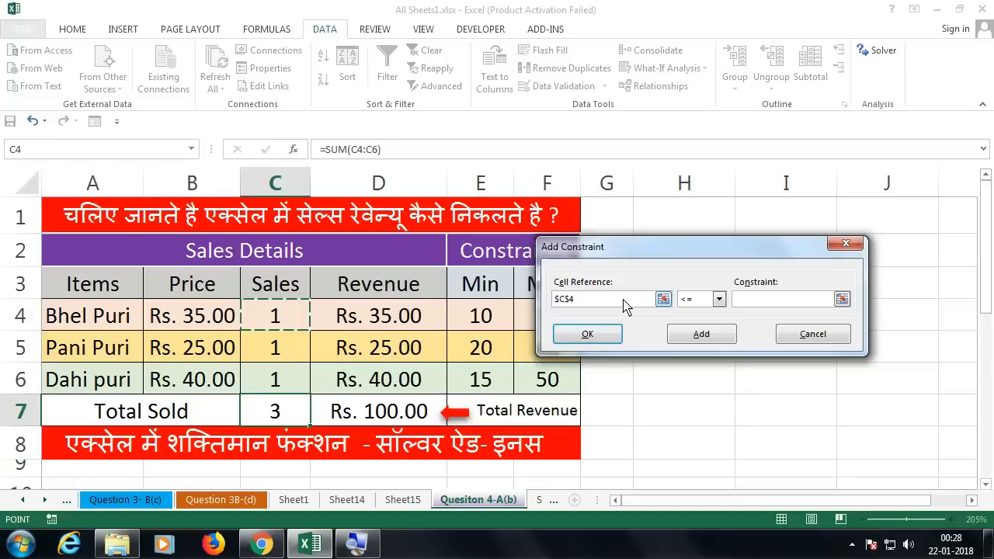
left_click_drag(672, 255, 720, 250)
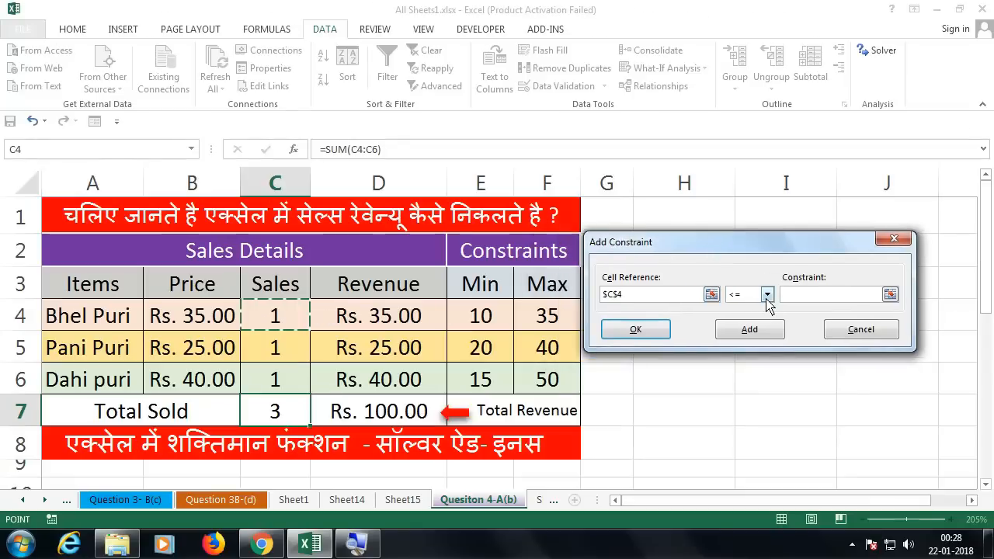
left_click(806, 297)
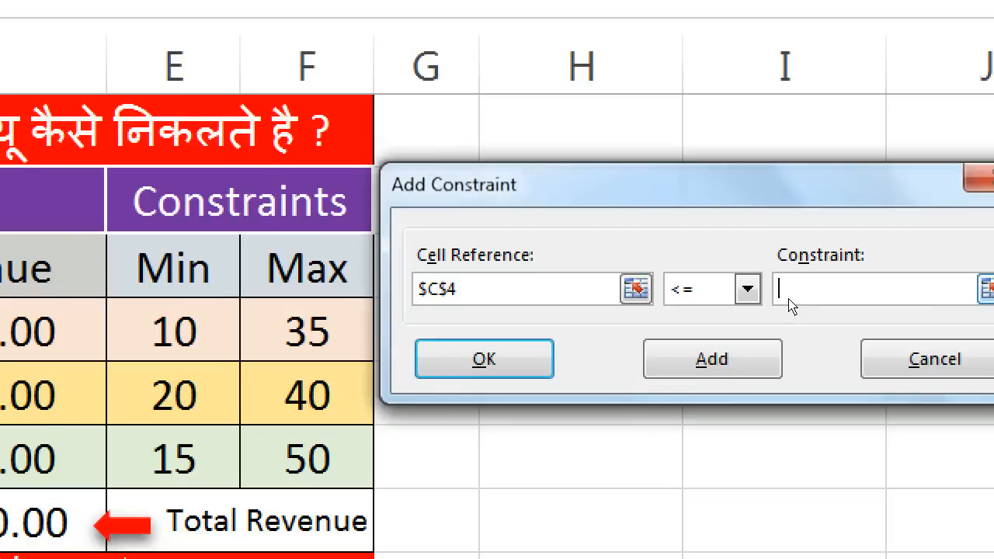
type("=$F$4")
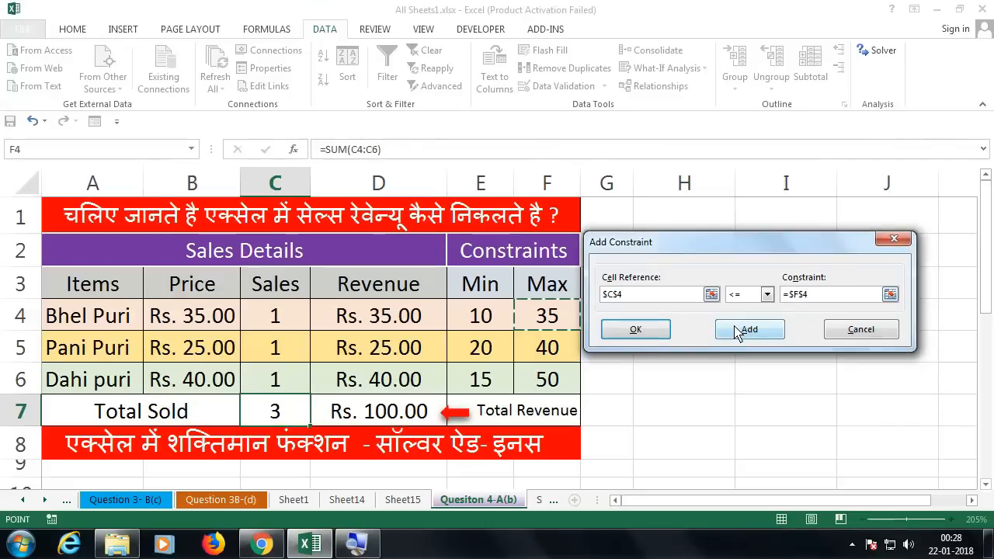
left_click(738, 330)
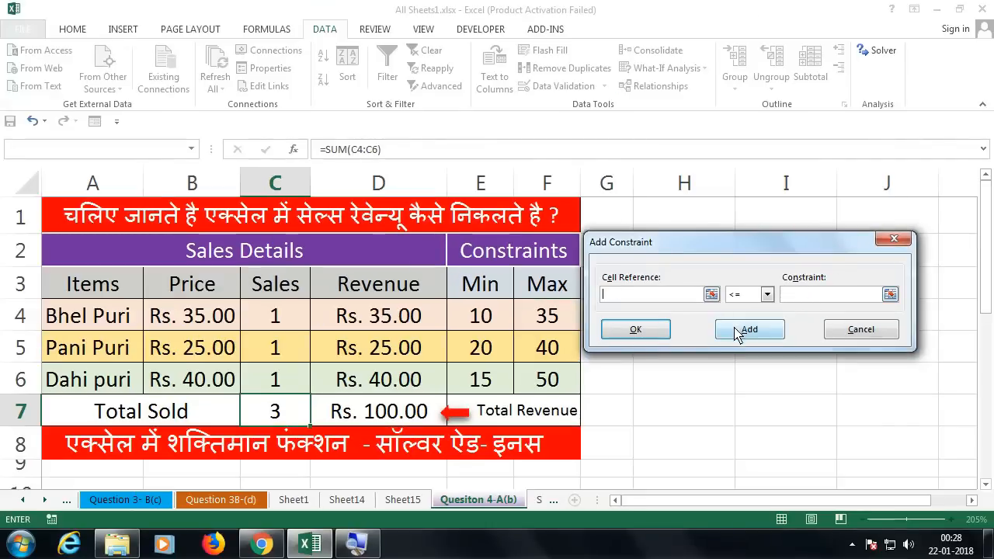
Add a Solver constraint keeping Bhel Puri's sales C4 >= its minimum in E4.
left_click(274, 325)
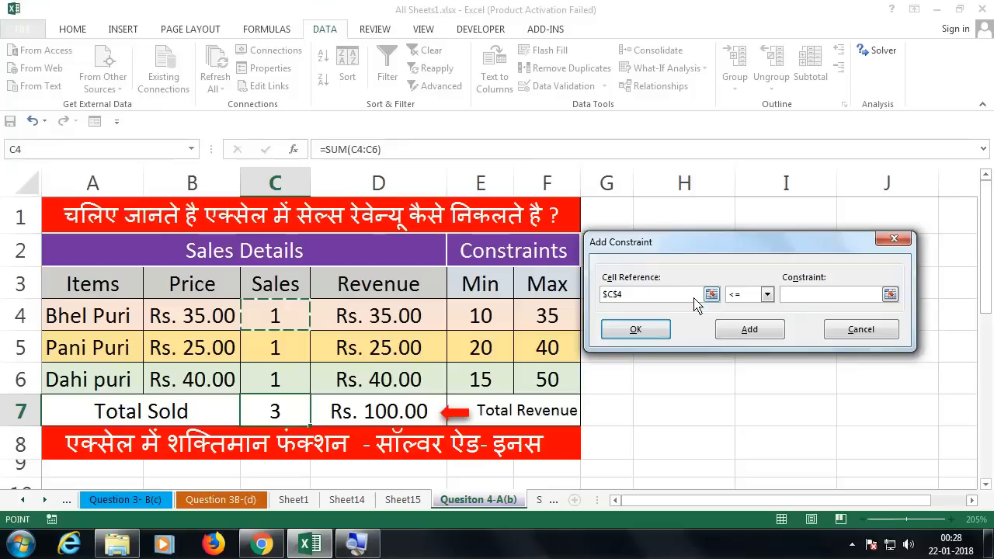
left_click(765, 295)
left_click(737, 328)
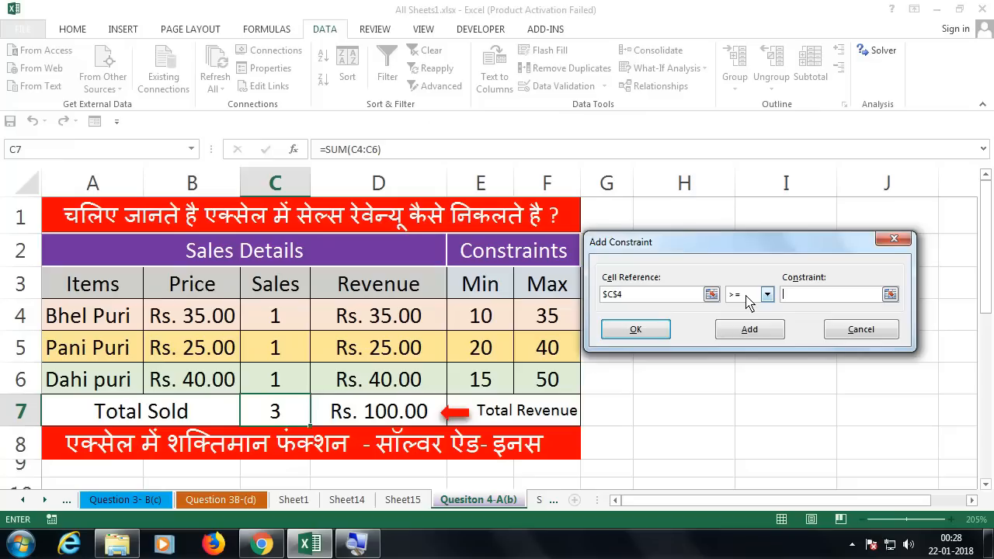
left_click(494, 322)
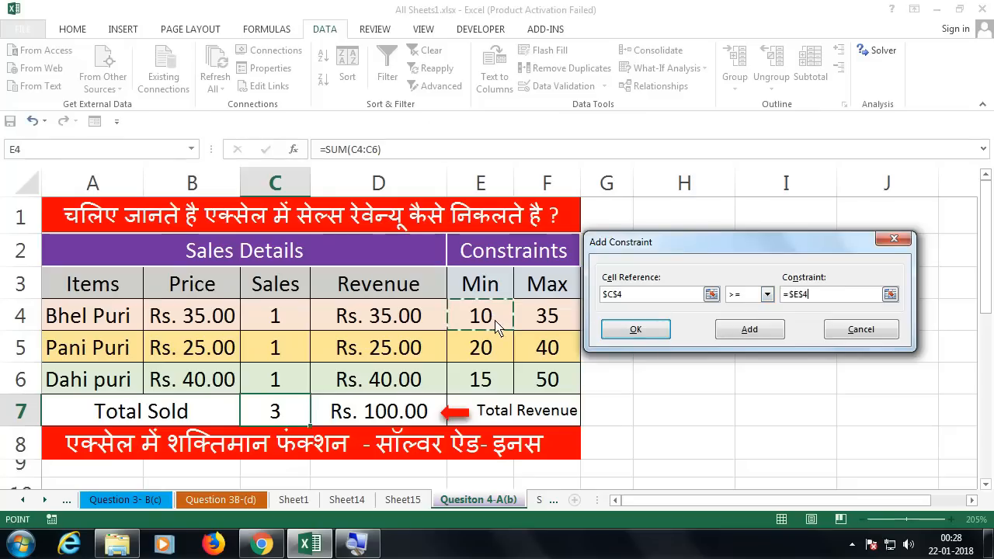
left_click(746, 330)
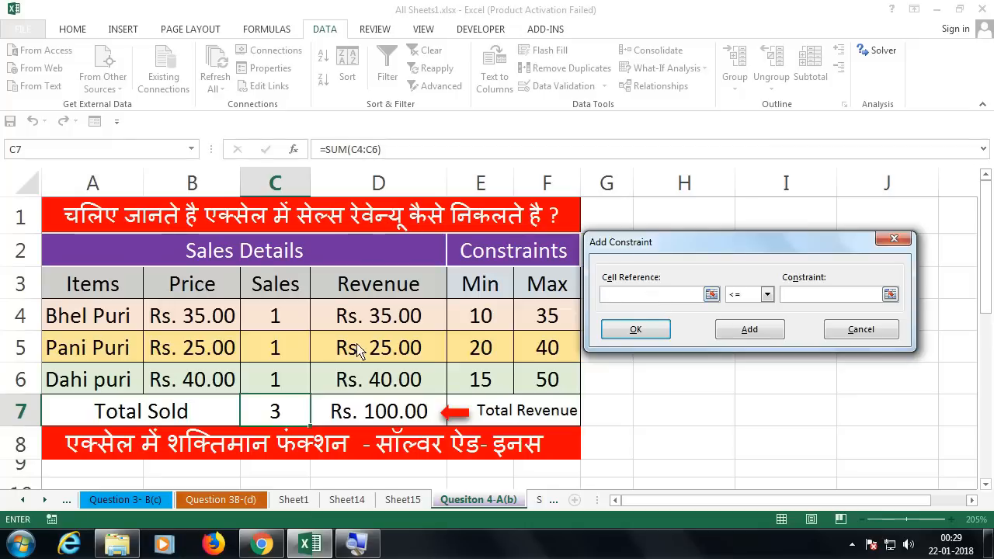
Add a Solver constraint keeping Pani Puri's sales C5 <= its maximum in F5.
left_click(284, 355)
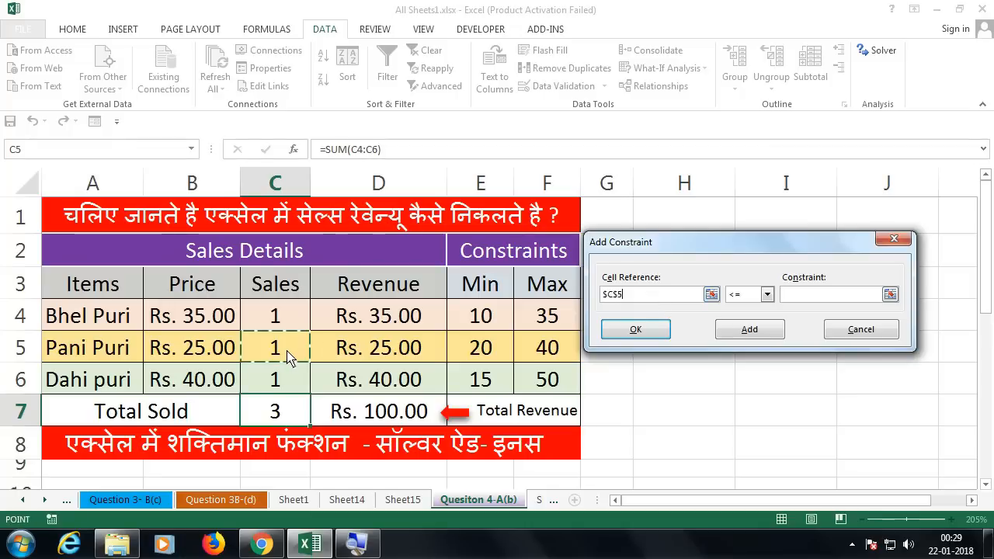
left_click(789, 302)
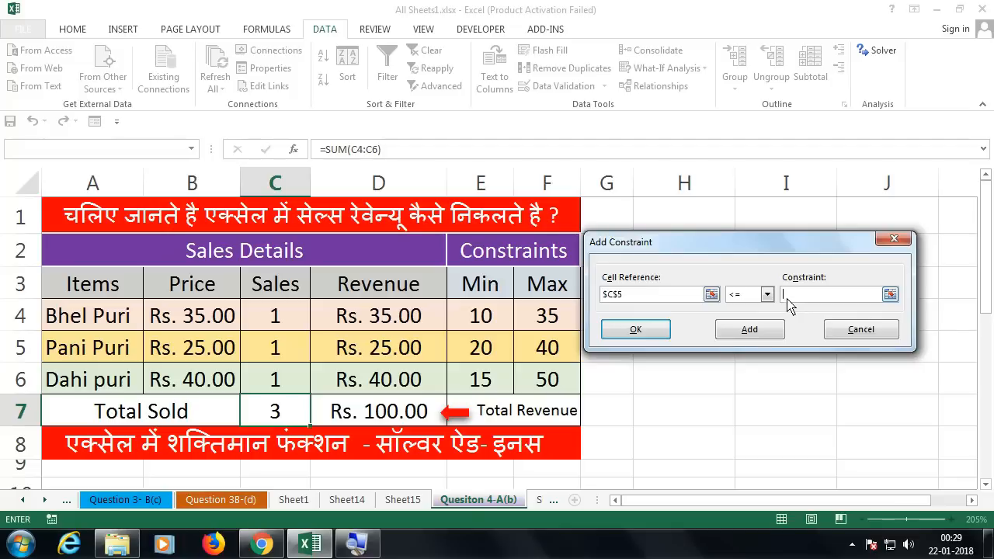
left_click(548, 357)
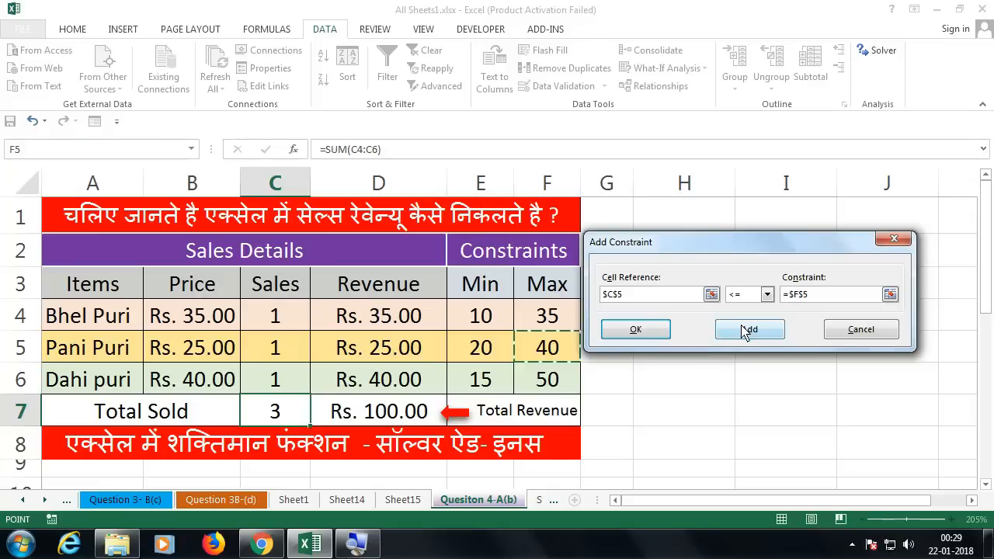
left_click(747, 330)
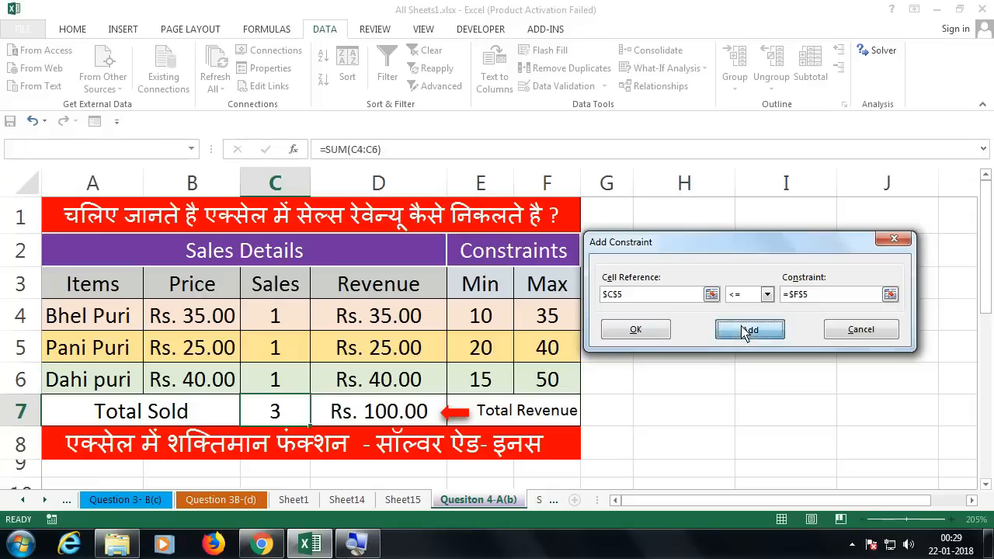
Add a Solver constraint keeping Pani Puri's sales C5 >= its minimum in E5.
left_click(271, 358)
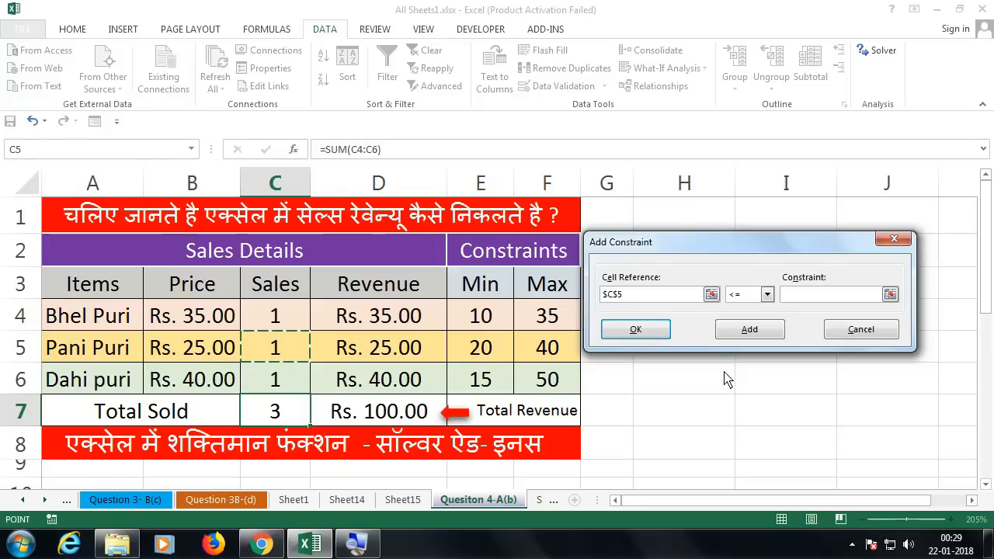
left_click(767, 295)
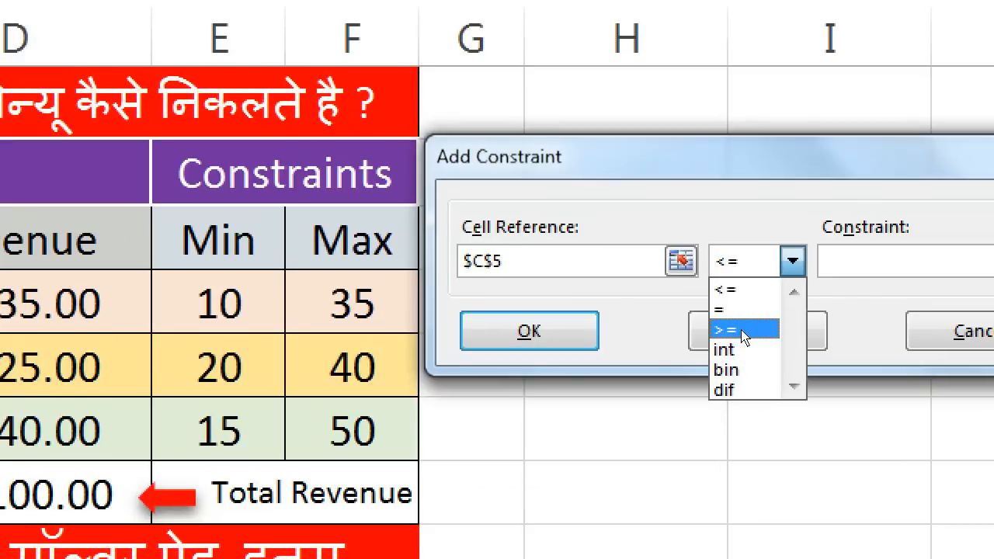
left_click(744, 332)
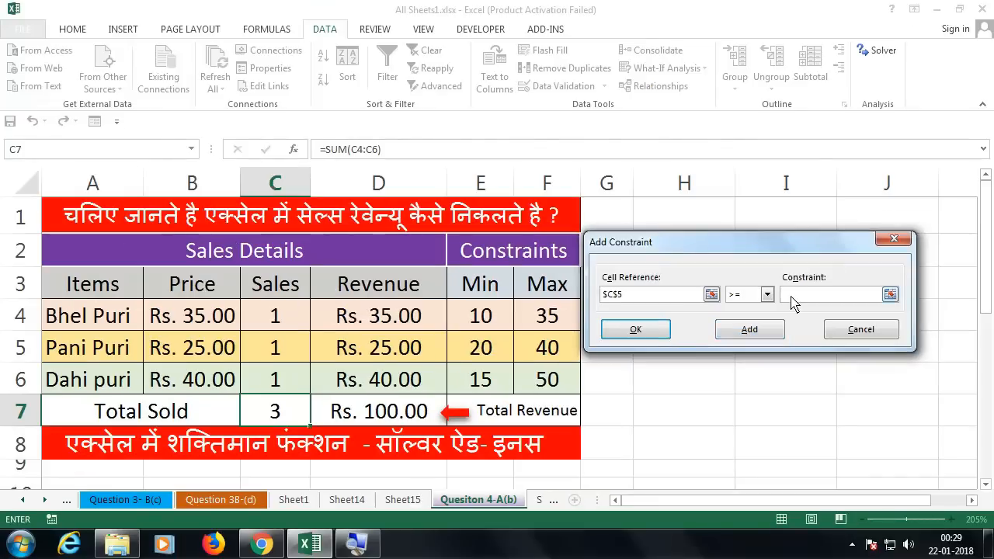
left_click(486, 353)
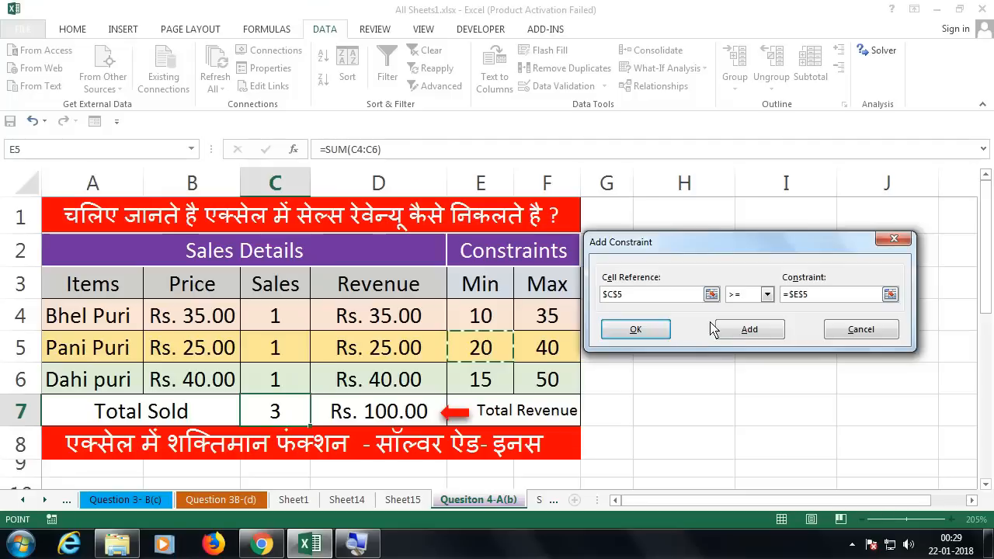
left_click(738, 332)
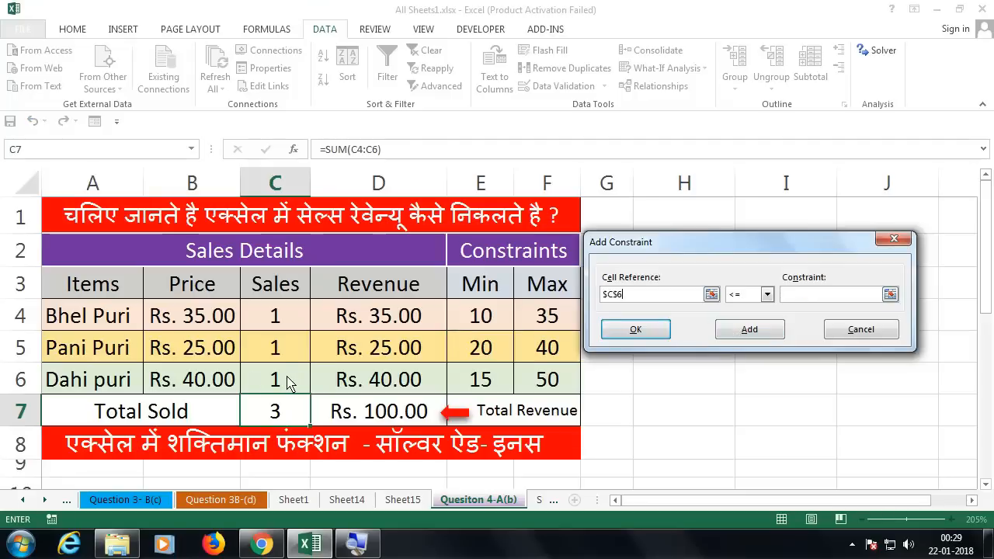
Add a Solver constraint keeping Dahi puri's sales C6 <= its maximum in F6.
left_click(767, 295)
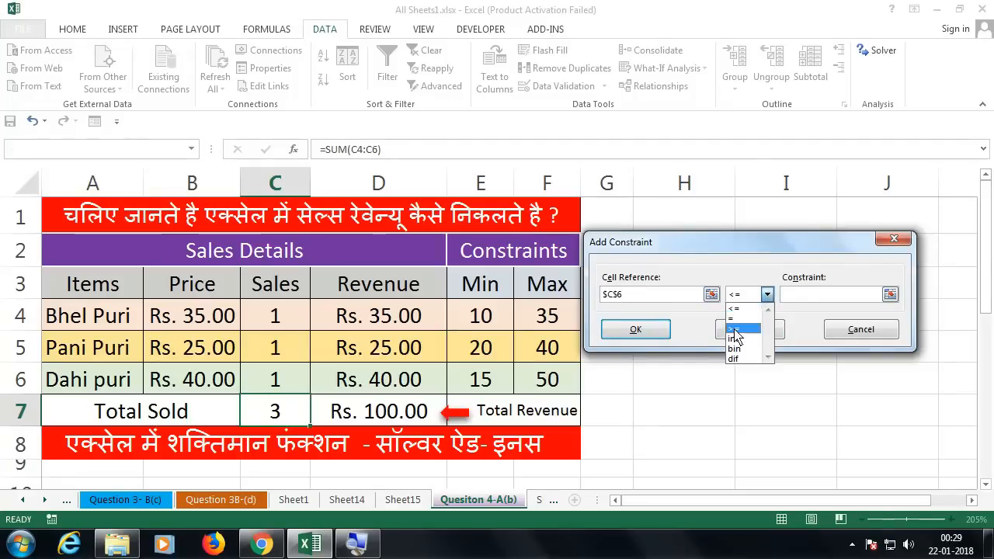
left_click(792, 299)
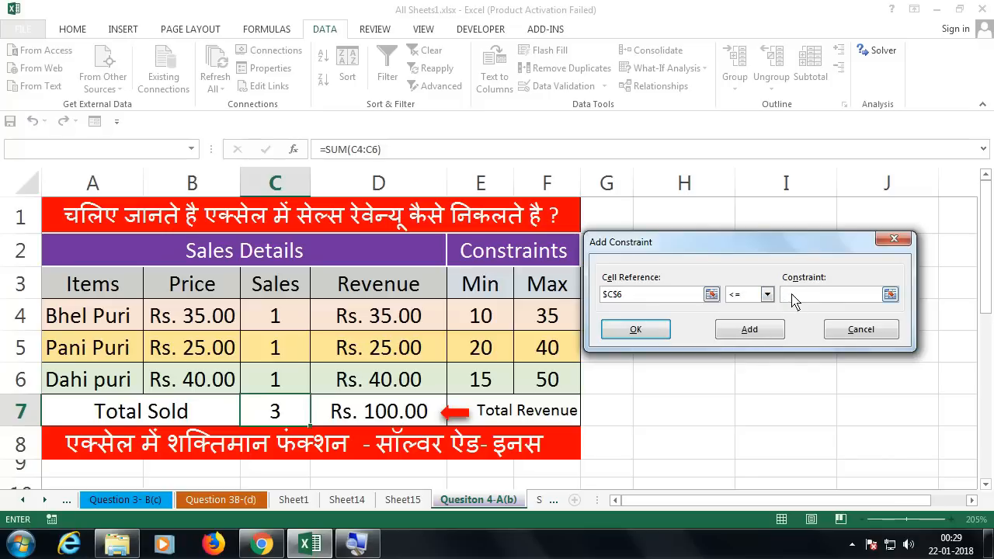
left_click(538, 377)
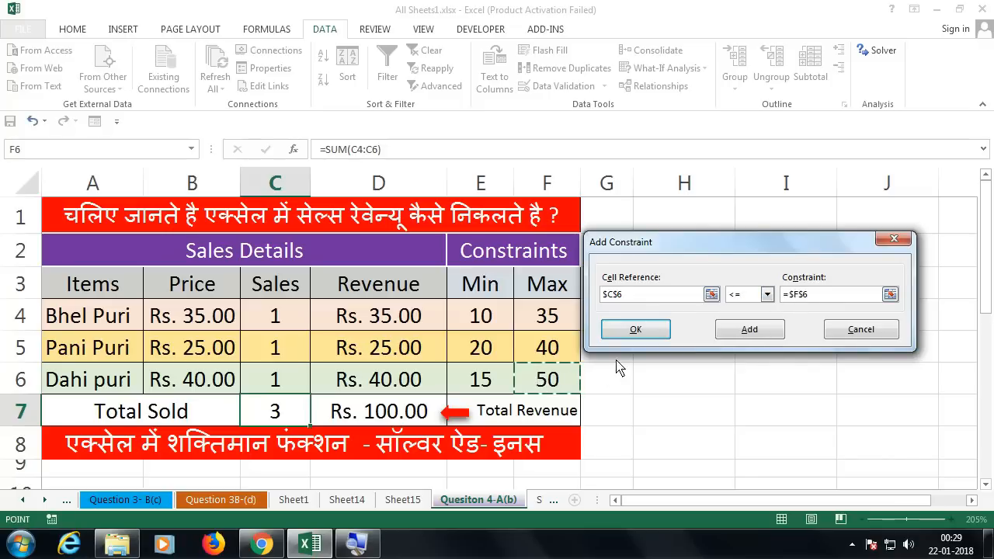
left_click(730, 333)
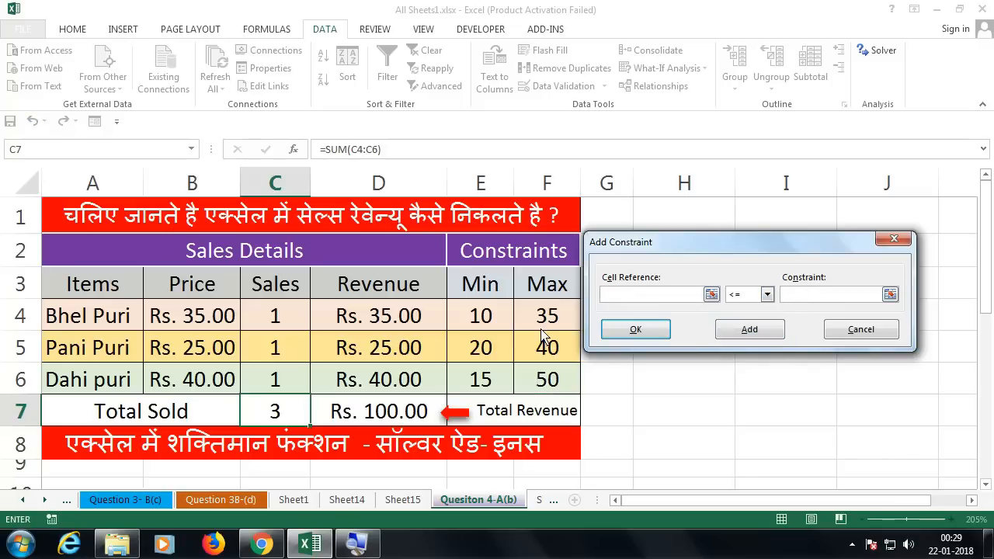
Add a Solver constraint keeping Dahi puri's sales C6 >= its minimum in E6.
left_click(278, 390)
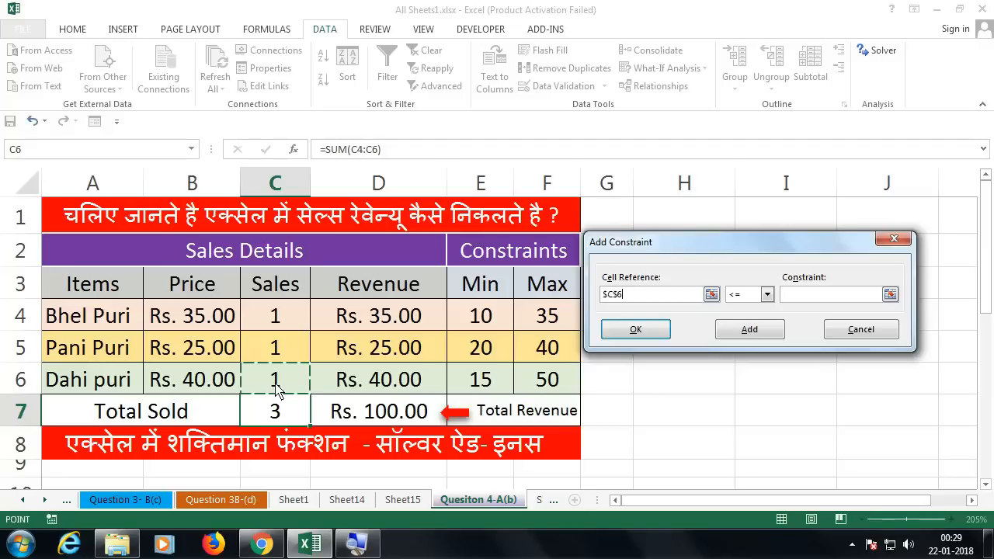
left_click(768, 294)
left_click(742, 327)
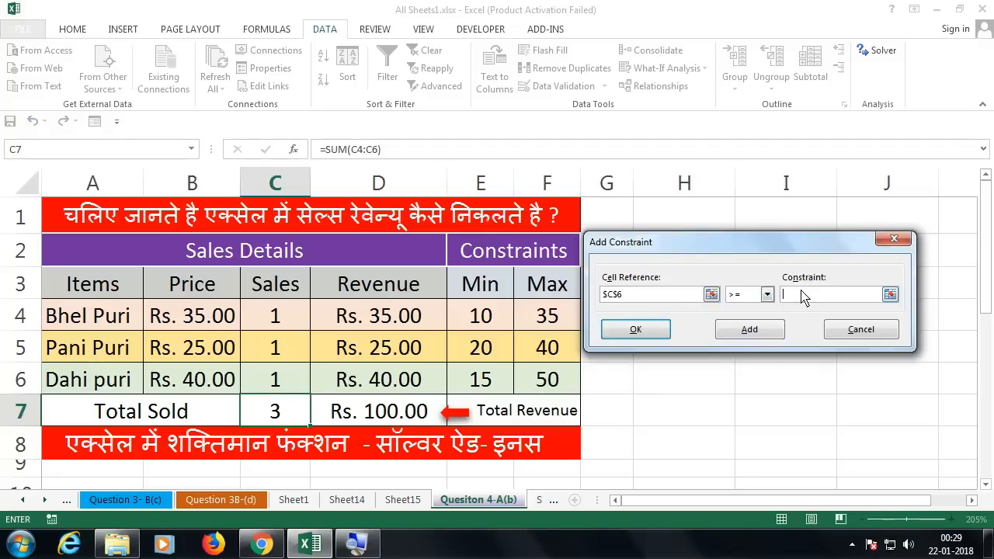
left_click(497, 388)
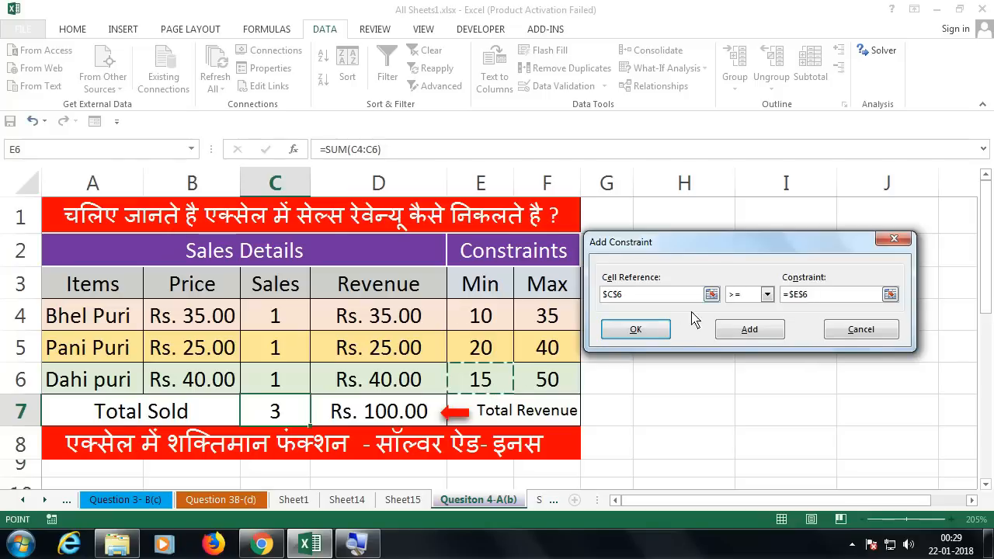
left_click(750, 331)
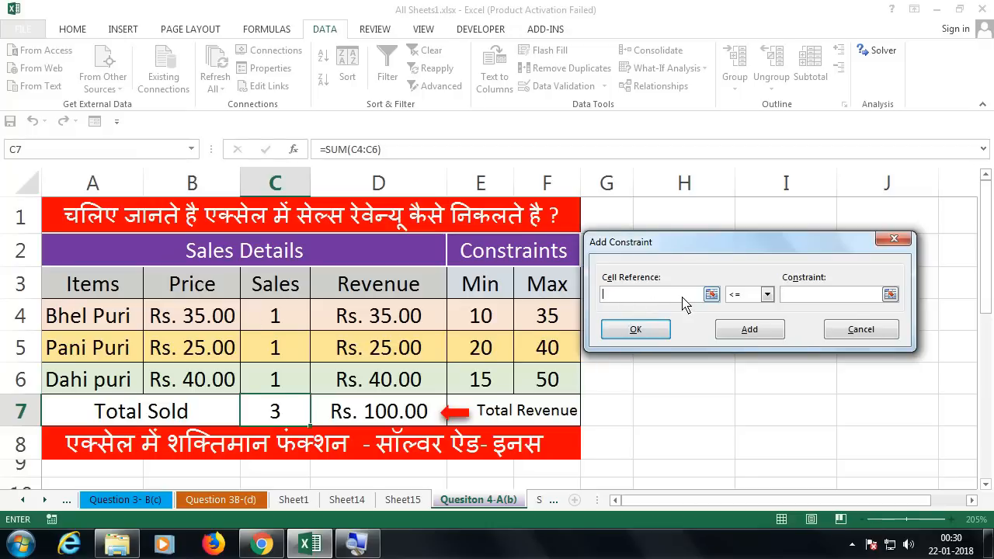
Add a final Solver constraint limiting the total sold in C7 to <= 100 and return to the Solver parameters.
left_click(278, 415)
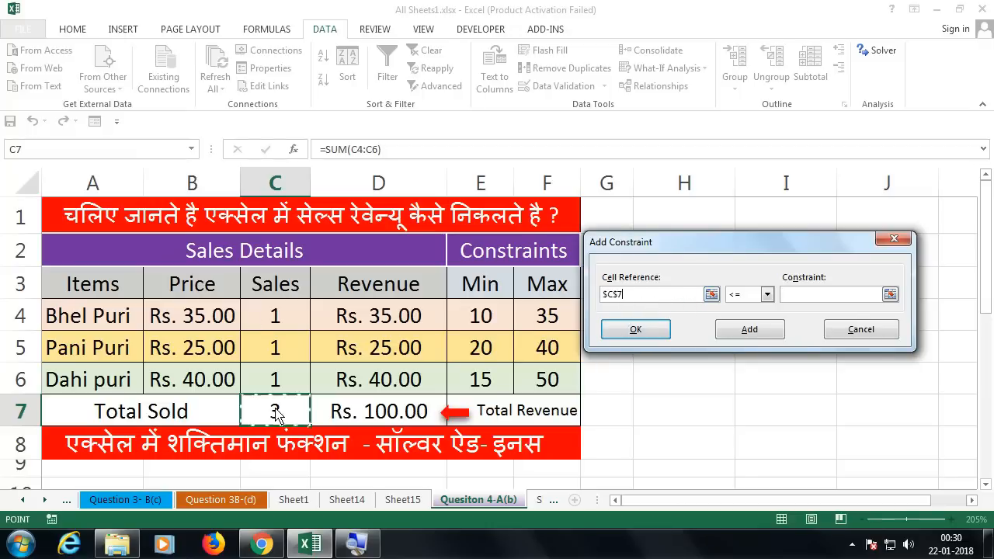
left_click(806, 296)
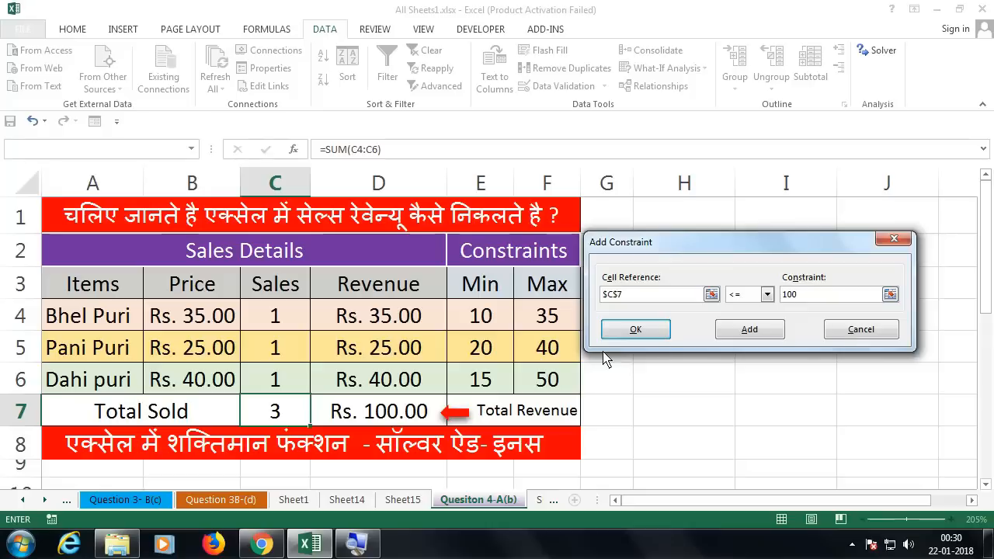
left_click(641, 330)
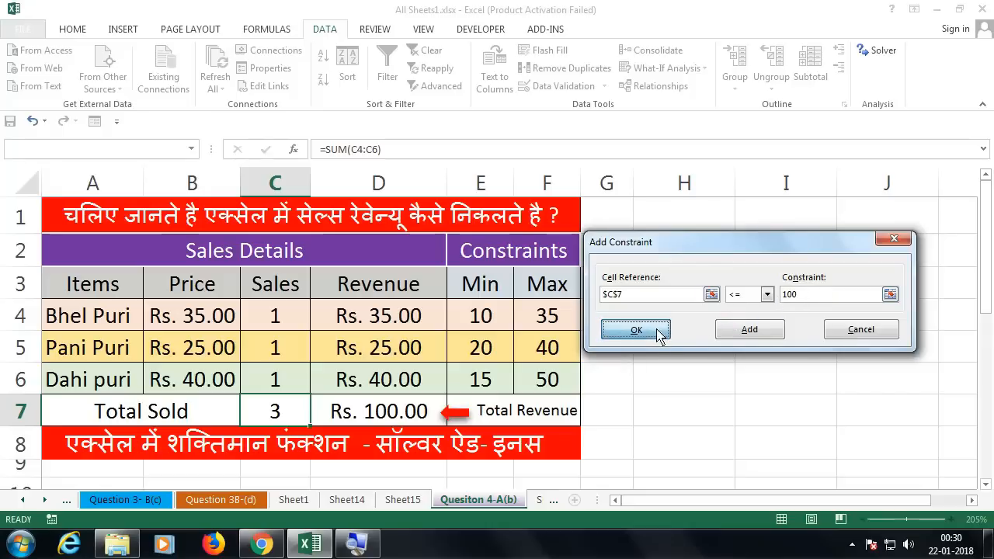
Review the Solver setup: the listed constraints, the changing variable cells and the objective cell.
left_click(602, 233)
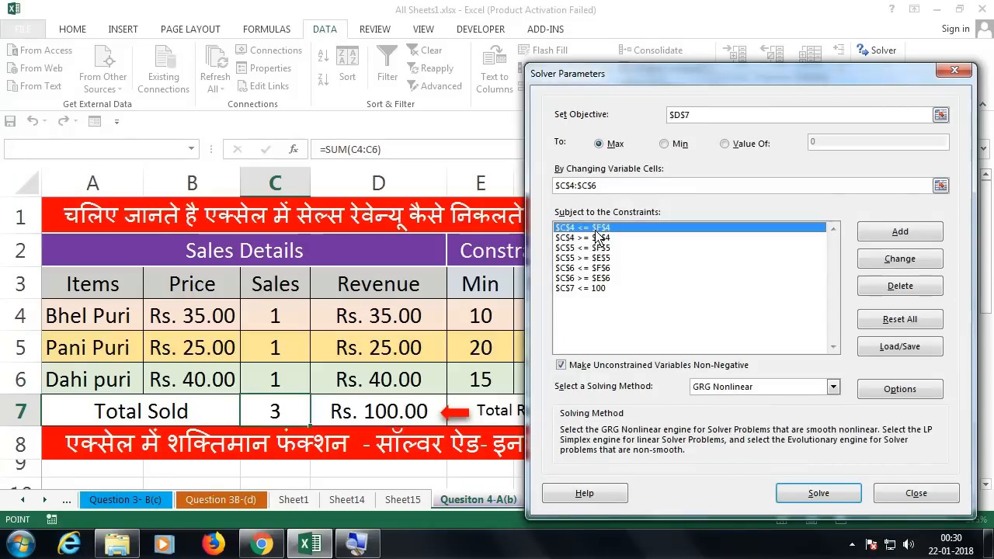
left_click(603, 248)
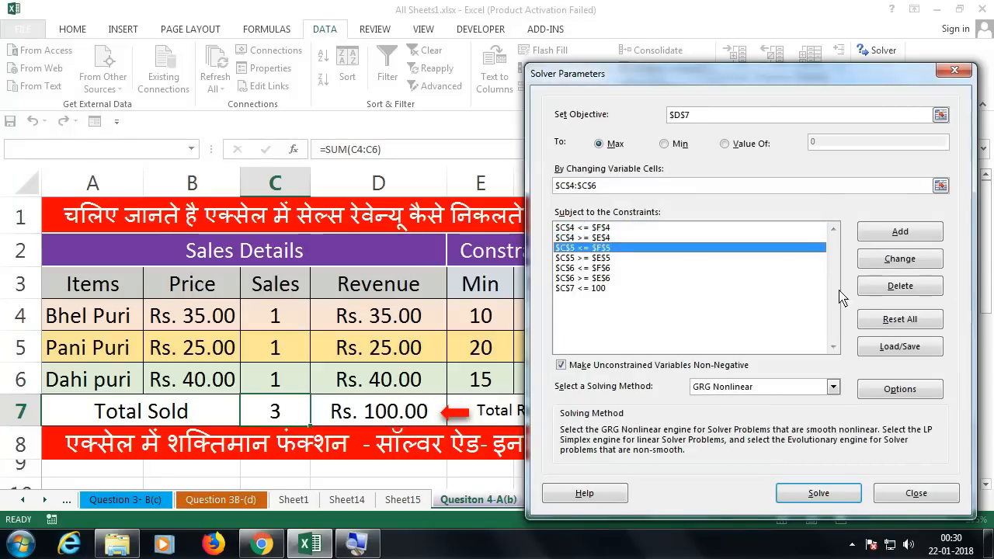
left_click_drag(820, 75, 714, 74)
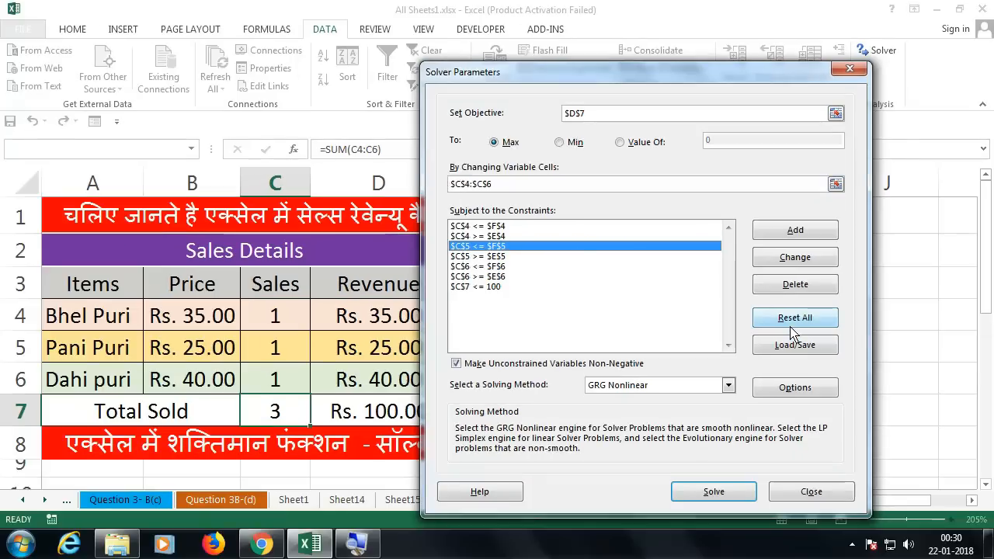
left_click(482, 286)
left_click(484, 277)
left_click(485, 266)
left_click(485, 256)
left_click(487, 247)
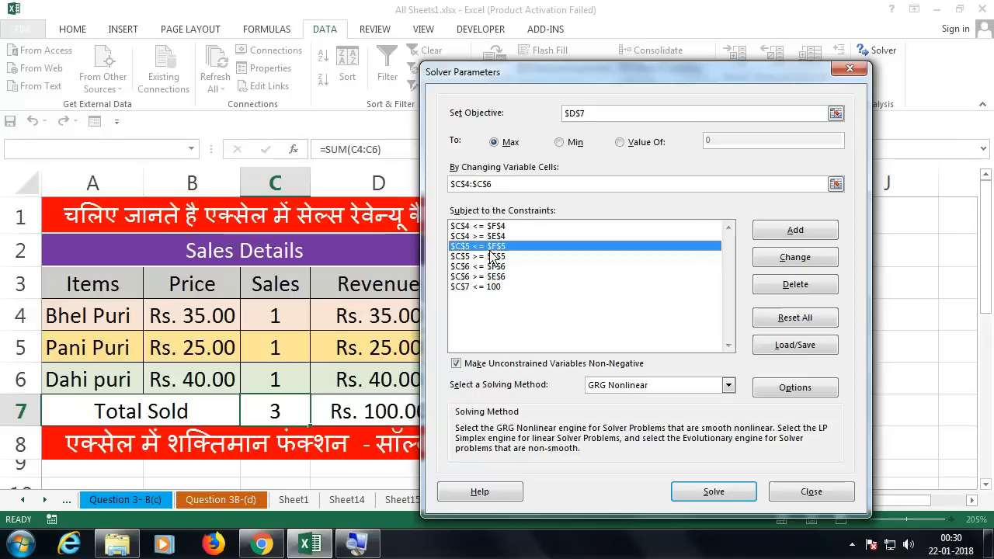
left_click(487, 285)
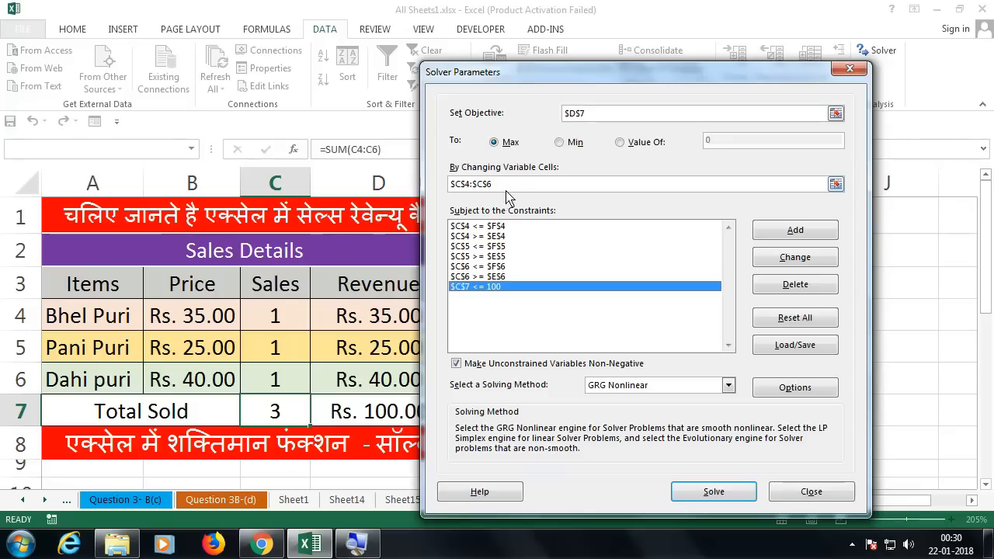
left_click(505, 189)
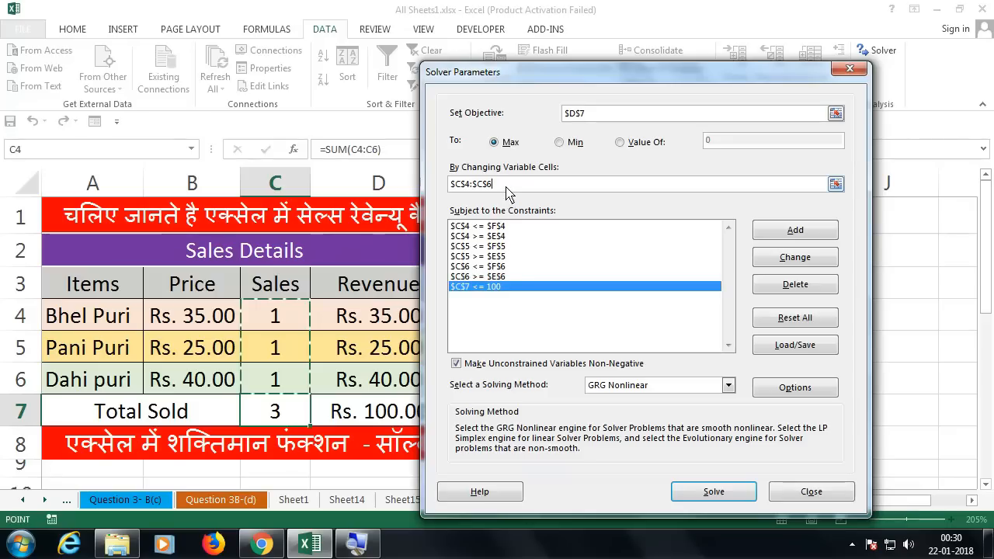
left_click(588, 115)
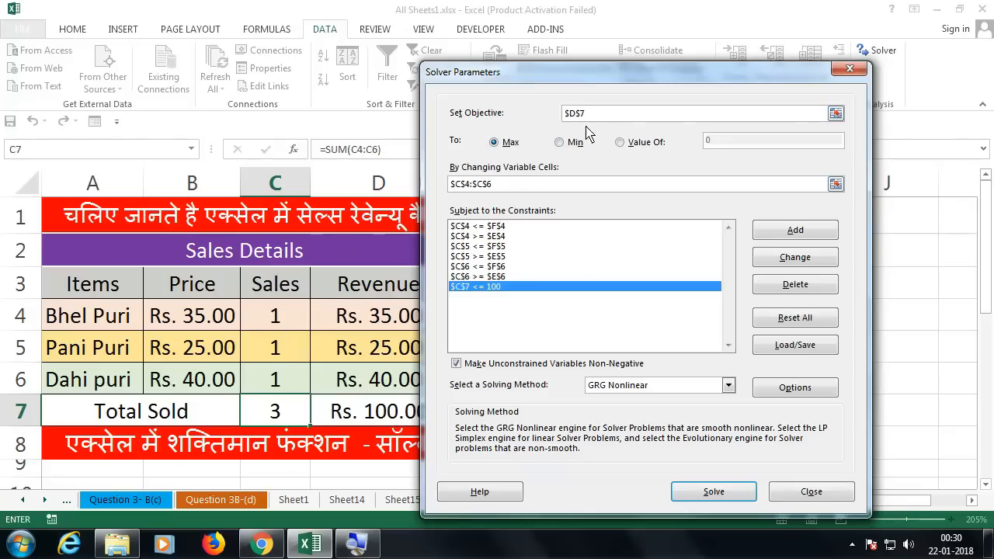
left_click_drag(561, 70, 631, 73)
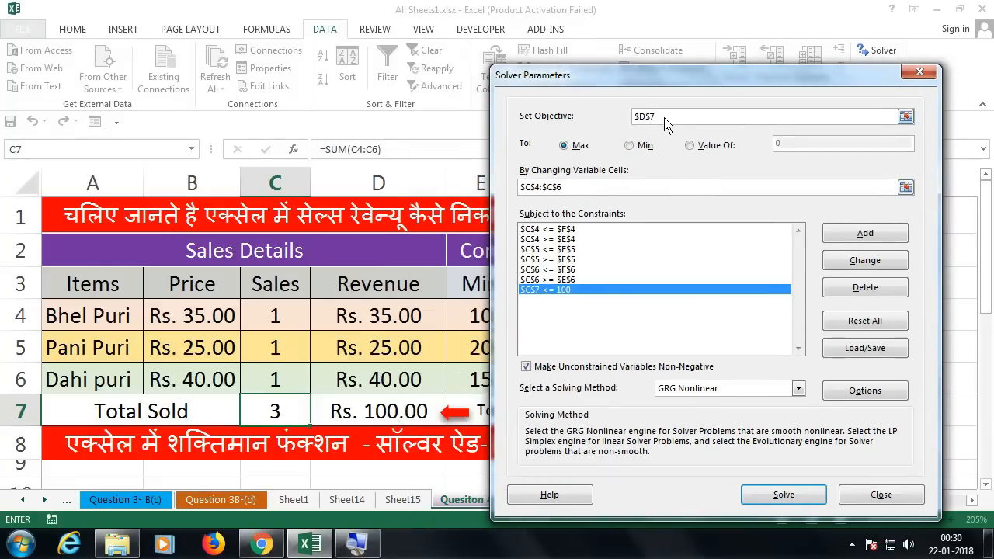
left_click_drag(664, 117, 637, 117)
Solve for the maximum total revenue and keep the Solver solution.
left_click(583, 147)
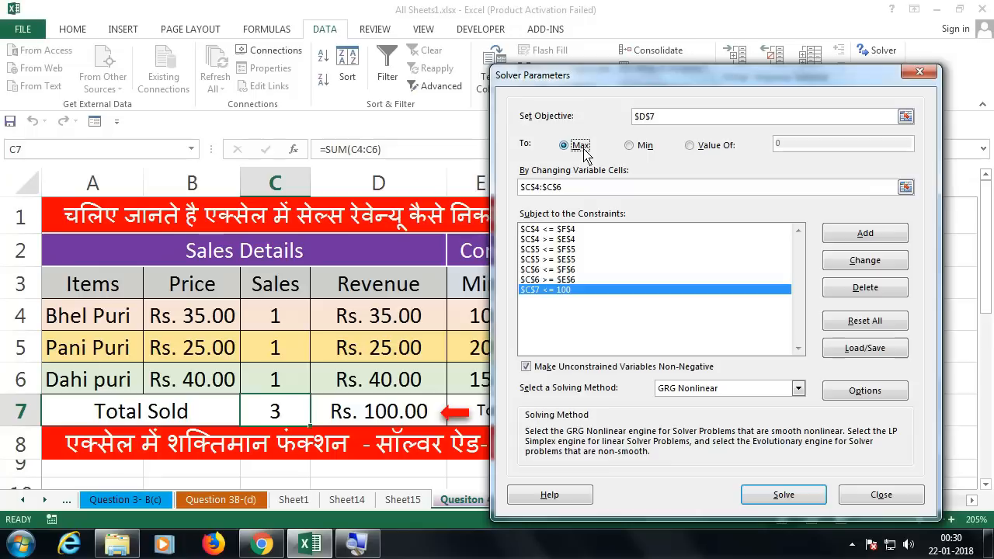
left_click(783, 495)
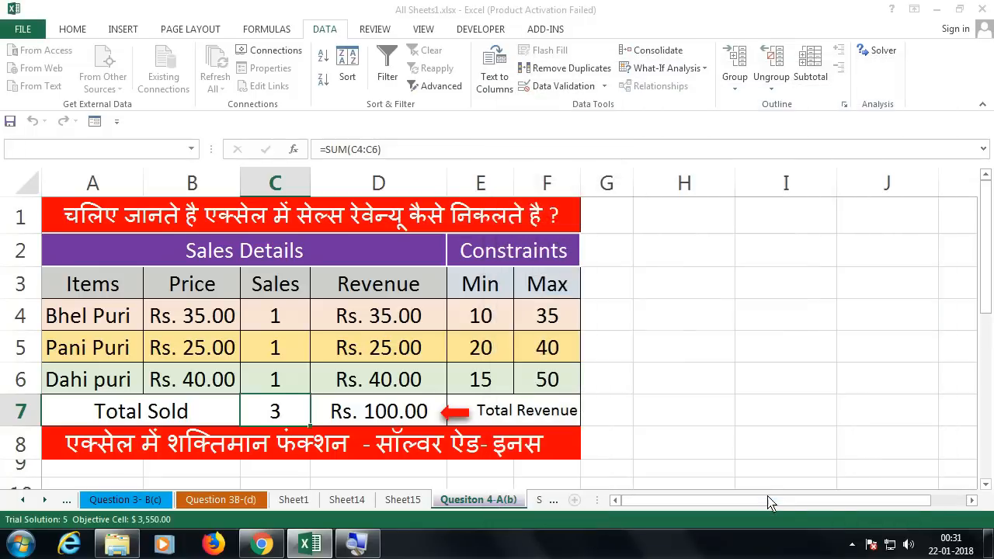
left_click(361, 295)
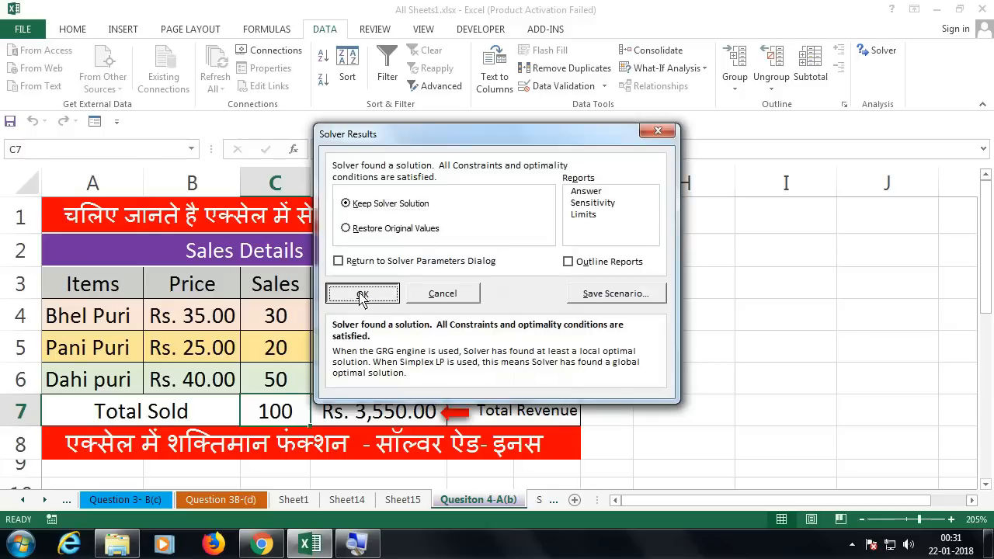
Examine the solved sales quantities in C4:C6 along with the total sold and total revenue.
left_click_drag(300, 320, 288, 411)
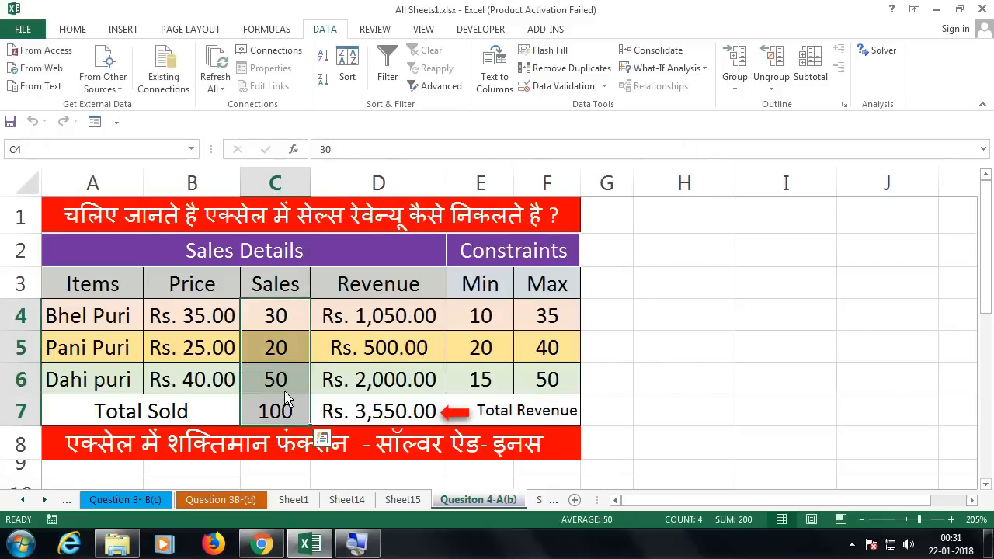
mouse_move(294, 322)
left_mouse_down()
mouse_move(284, 360)
mouse_move(295, 325)
left_mouse_up()
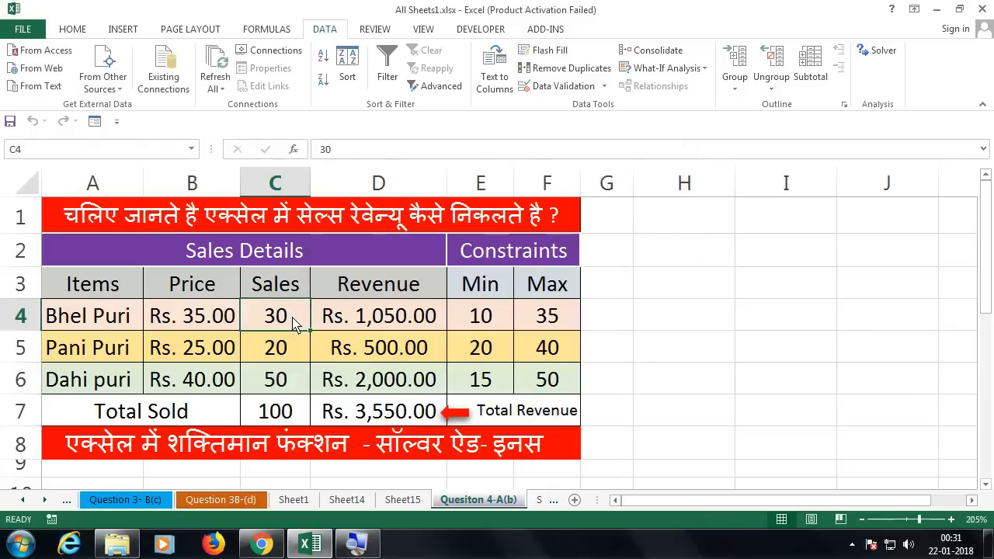
left_click(296, 355)
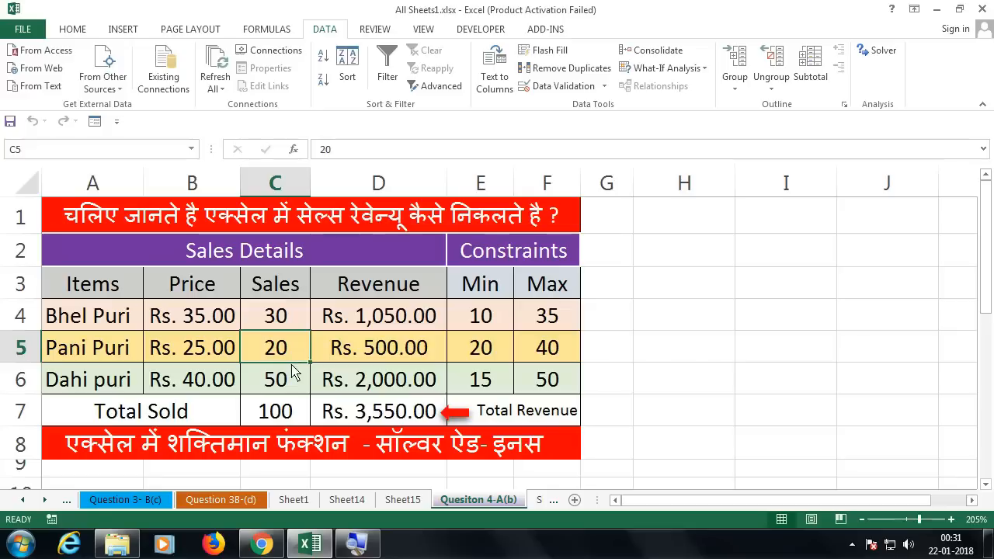
left_click(288, 385)
left_click(289, 410)
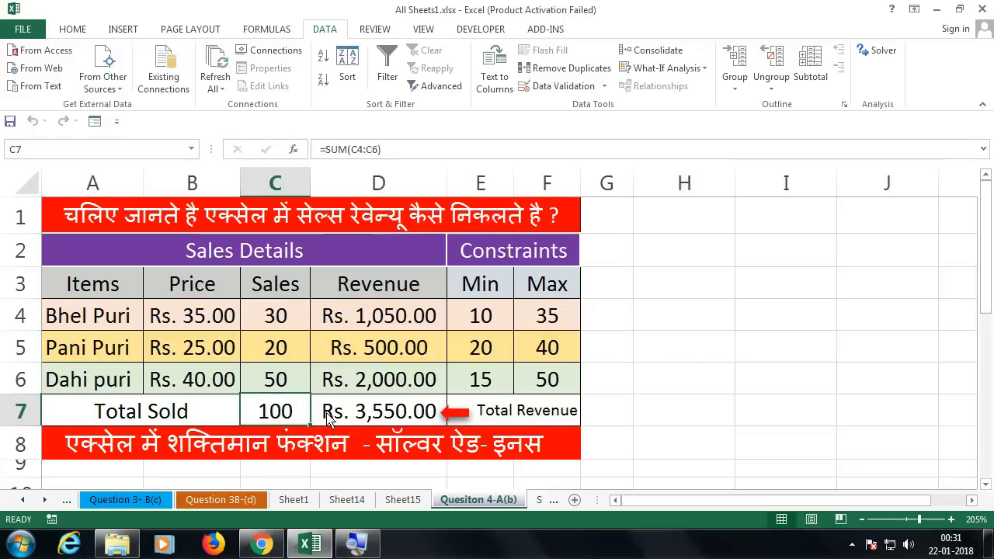
left_click(394, 419)
left_click(289, 415)
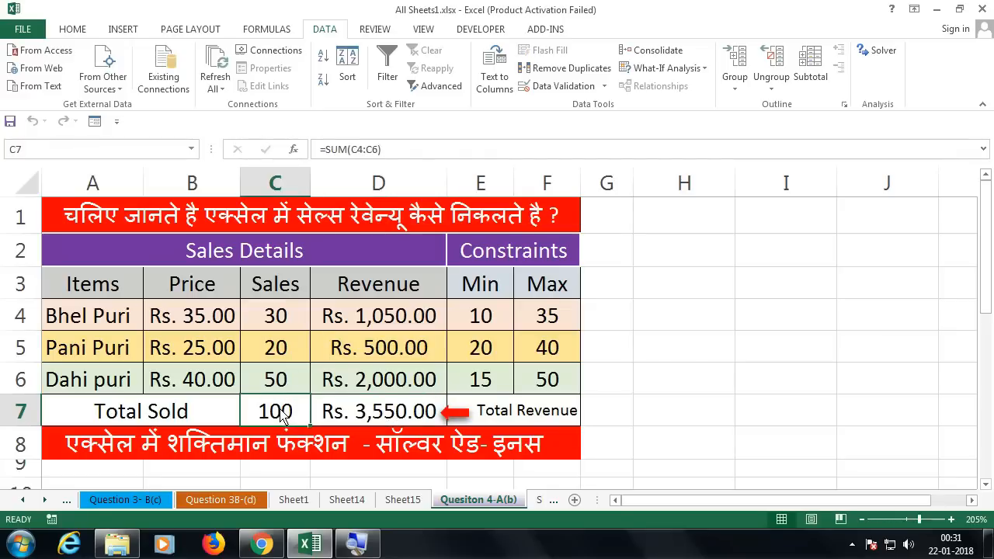
Compare each item's solved sales quantity with its minimum and maximum constraints in E4:F6.
left_click_drag(489, 317, 544, 378)
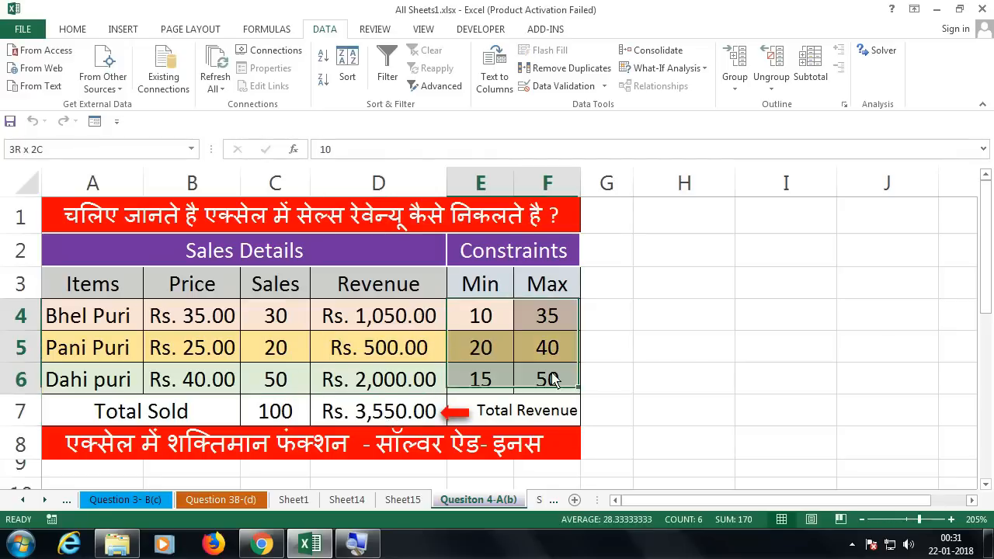
left_click(513, 326)
left_click(476, 320, "shift")
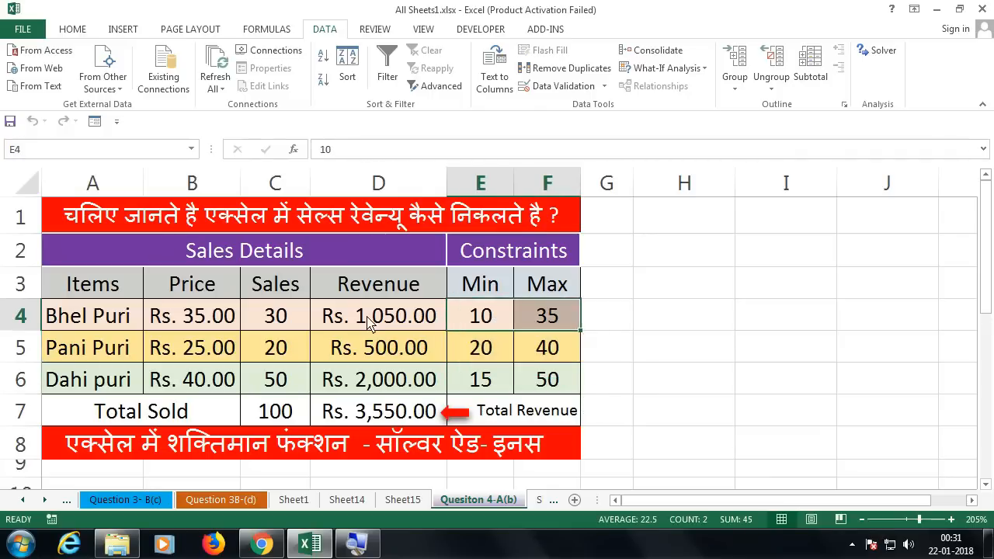
left_click(277, 325)
left_click_drag(483, 321, 553, 315)
left_click_drag(477, 349, 548, 349)
left_click(281, 359)
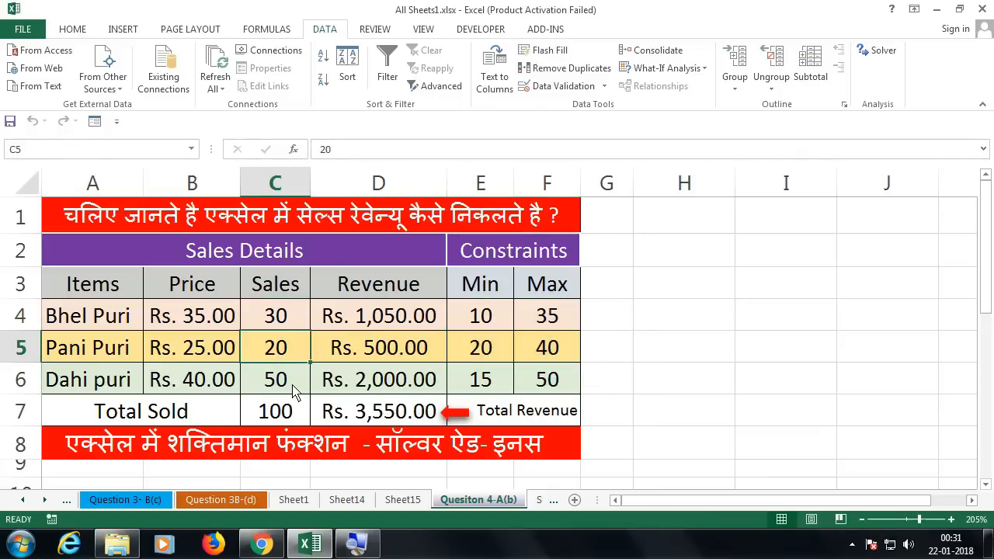
left_click(291, 383)
left_click_drag(486, 388, 547, 381)
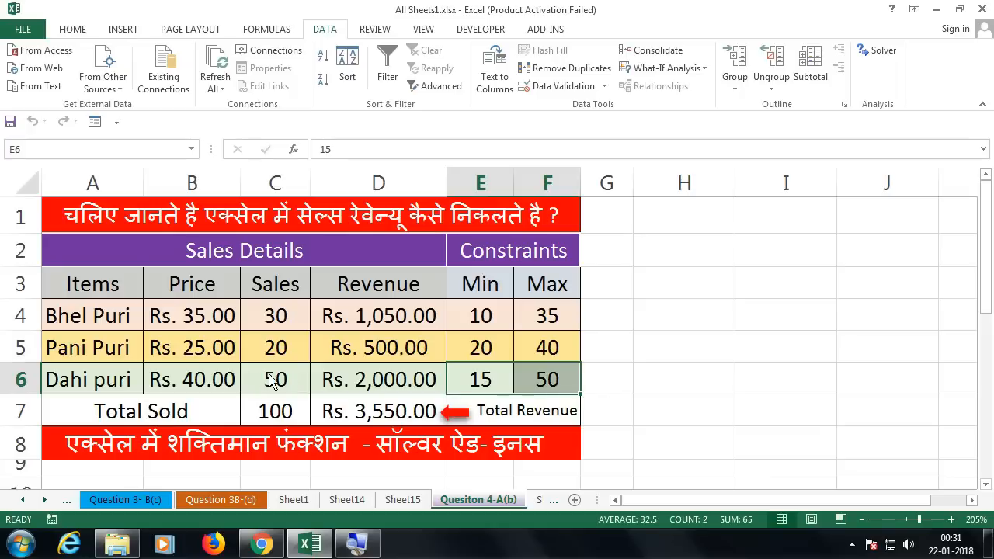
left_click_drag(294, 320, 286, 381)
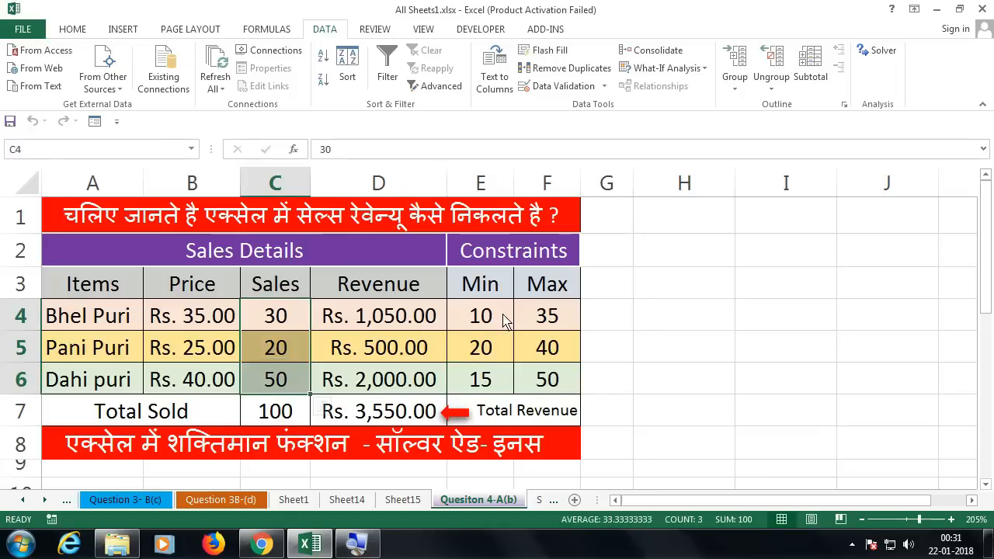
left_click_drag(505, 322, 548, 380)
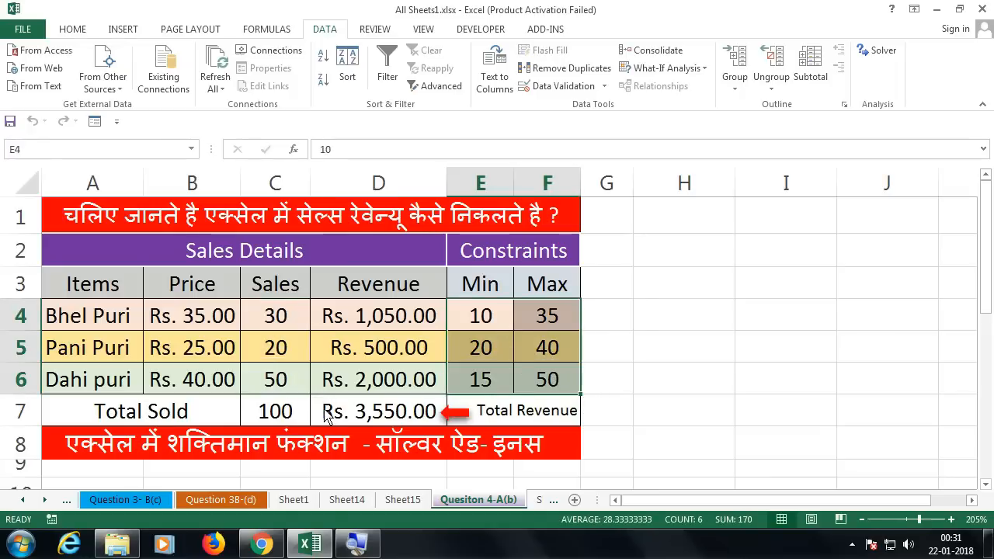
Check the total sold in C7 against the item quantities and view the total revenue in D7.
left_click(290, 416)
left_click_drag(299, 320, 291, 382)
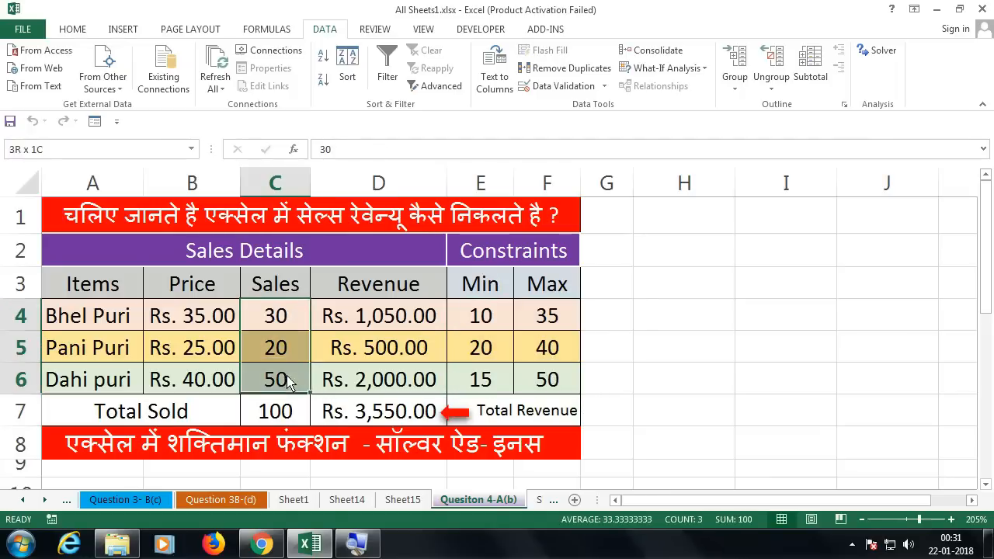
left_click(294, 419)
left_click(431, 416)
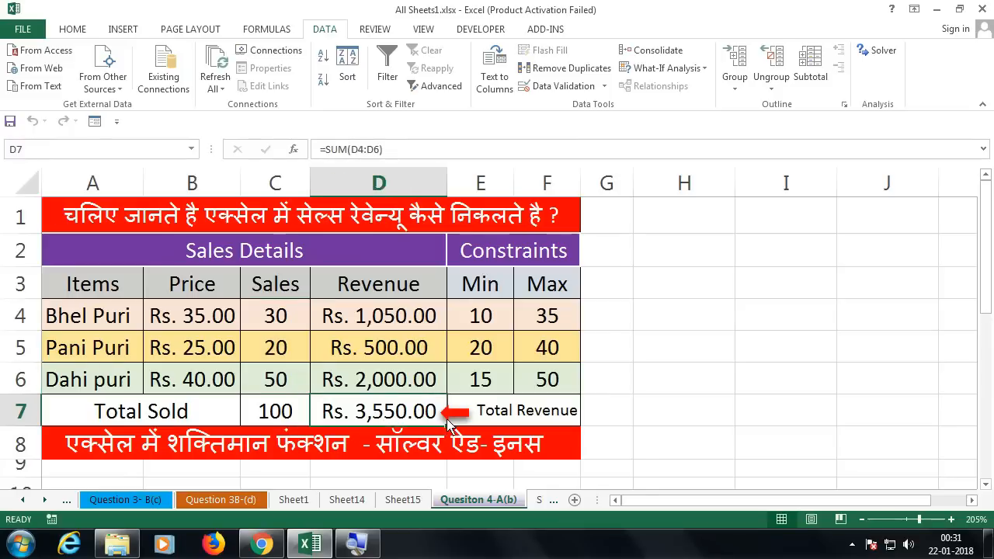